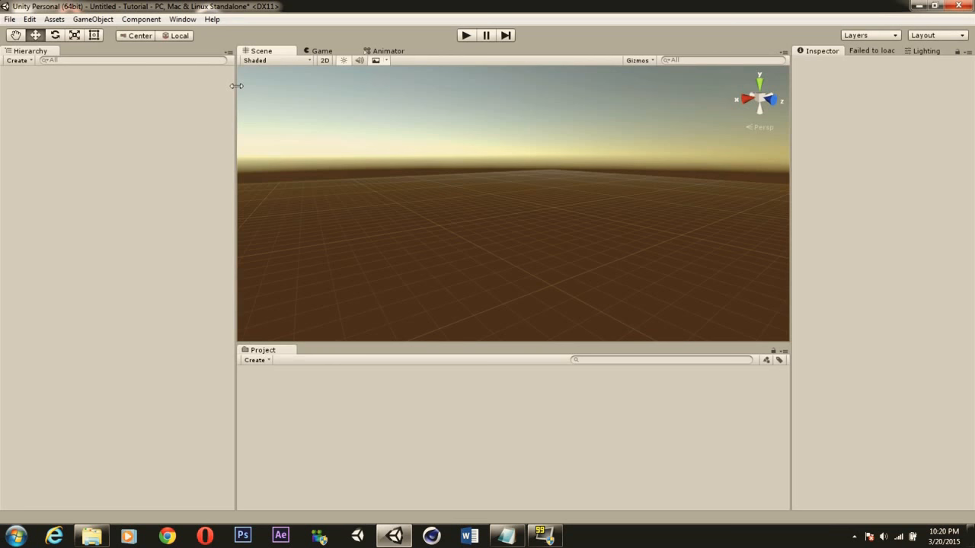
Import all contents of the custom package U5_TutorialAssets.unitypackage from the _Unity5tut folder on the C: drive.
{"action": "left_click", "coordinate": [55, 20]}
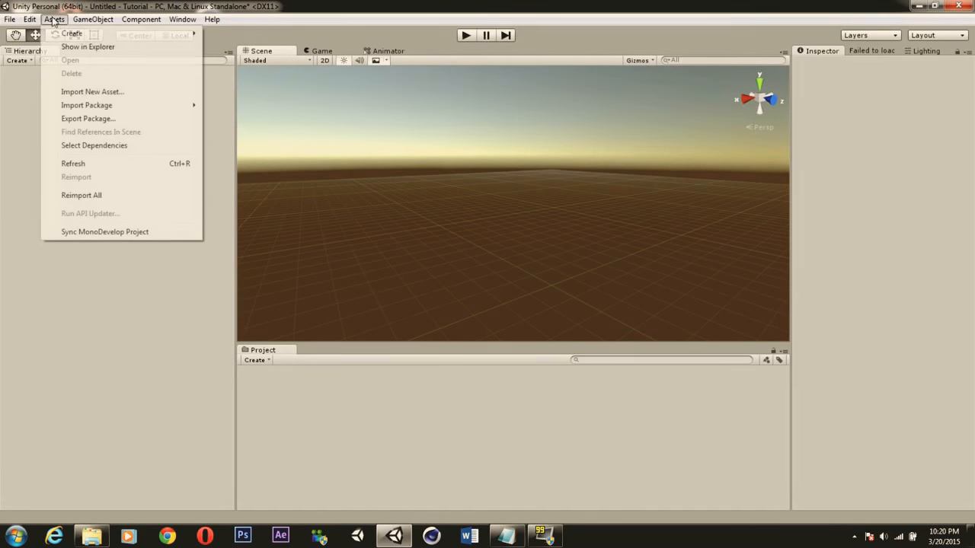
{"action": "mouse_move", "coordinate": [109, 107]}
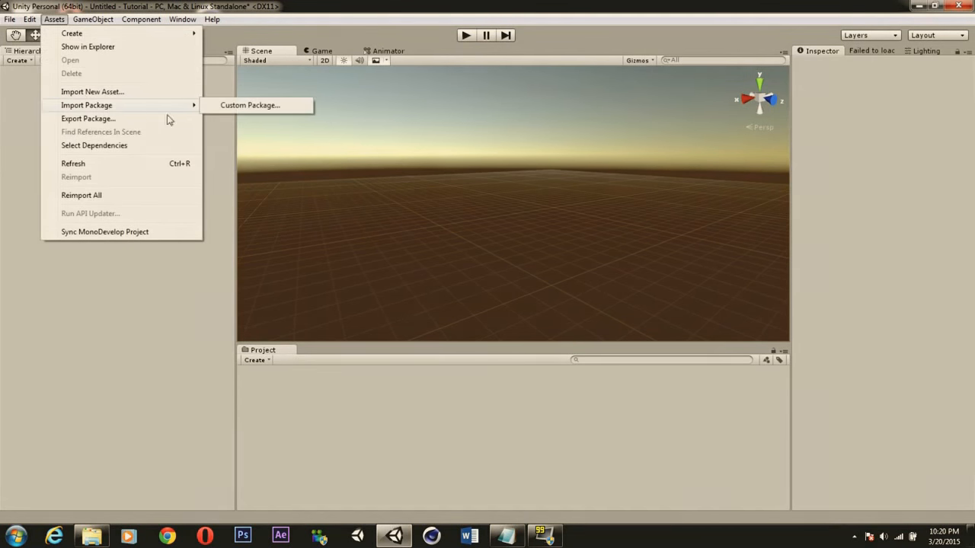
{"action": "left_click", "coordinate": [228, 105]}
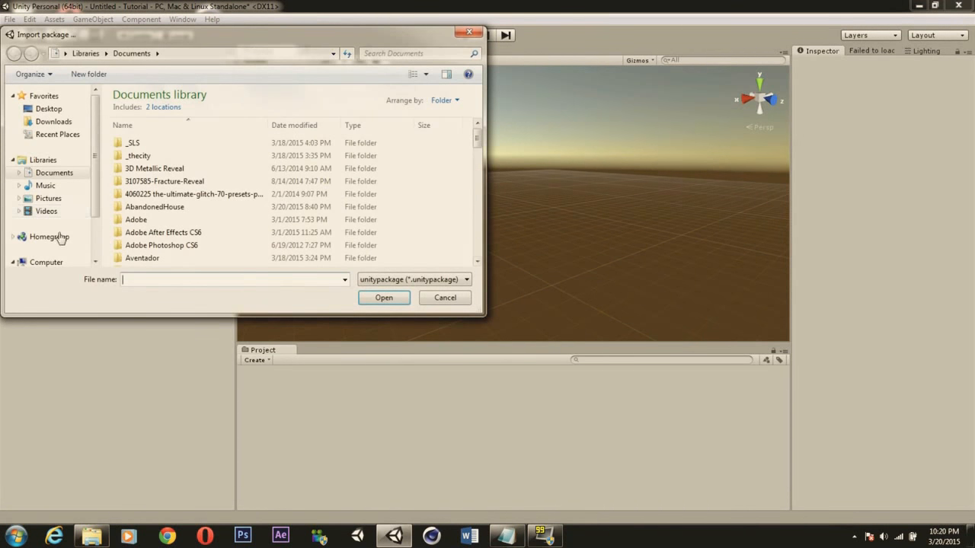
{"action": "scroll", "coordinate": [94, 204], "scroll_direction": "down", "scroll_amount": 2}
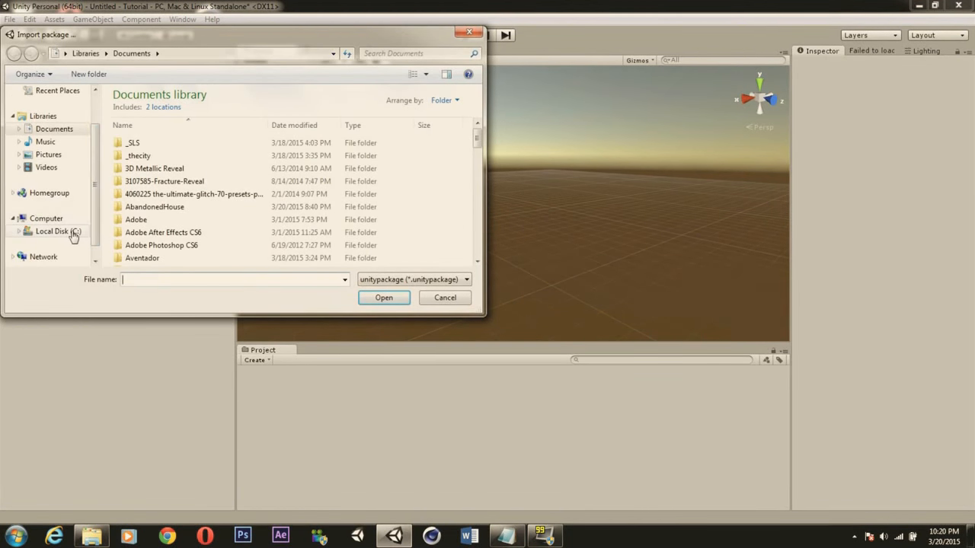
{"action": "left_click", "coordinate": [59, 231]}
{"action": "double_click", "coordinate": [133, 110]}
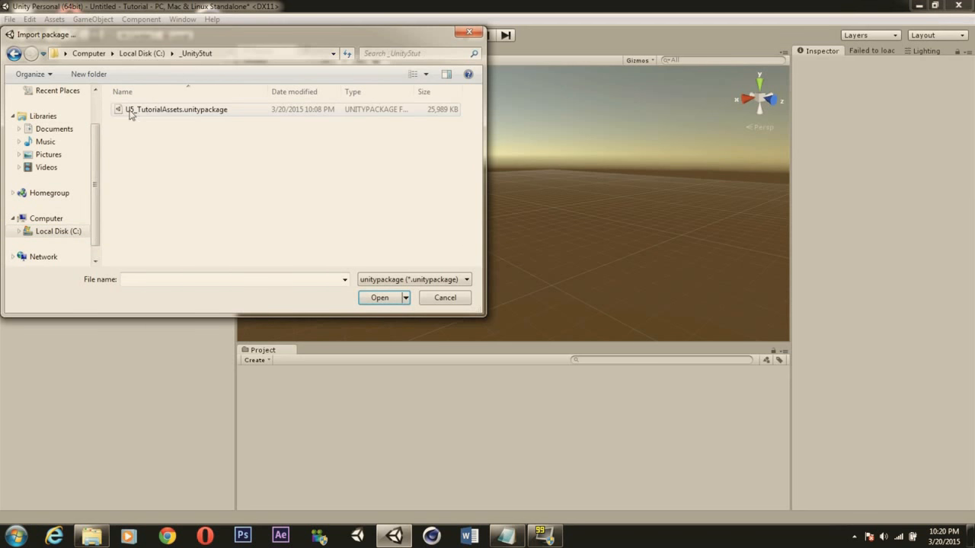
{"action": "left_click", "coordinate": [166, 111]}
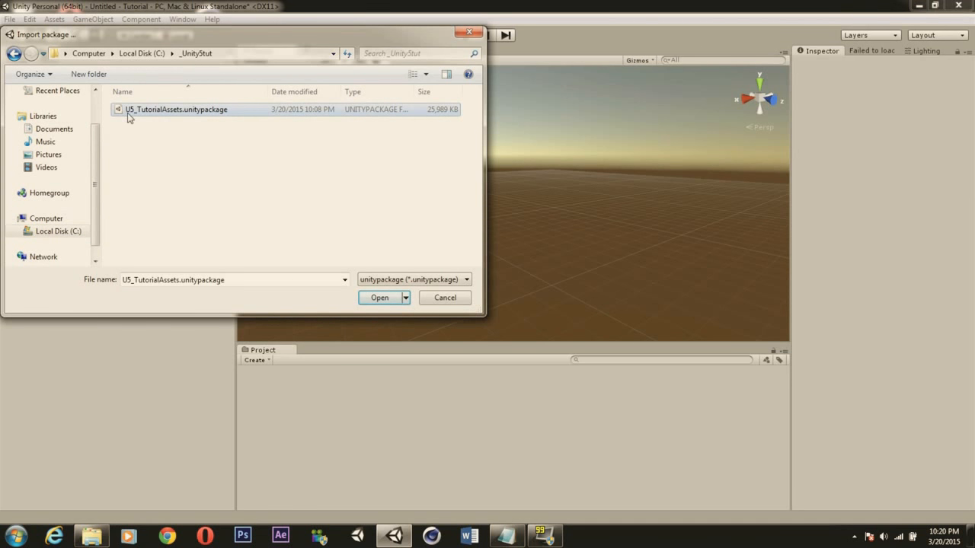
{"action": "left_click", "coordinate": [381, 298]}
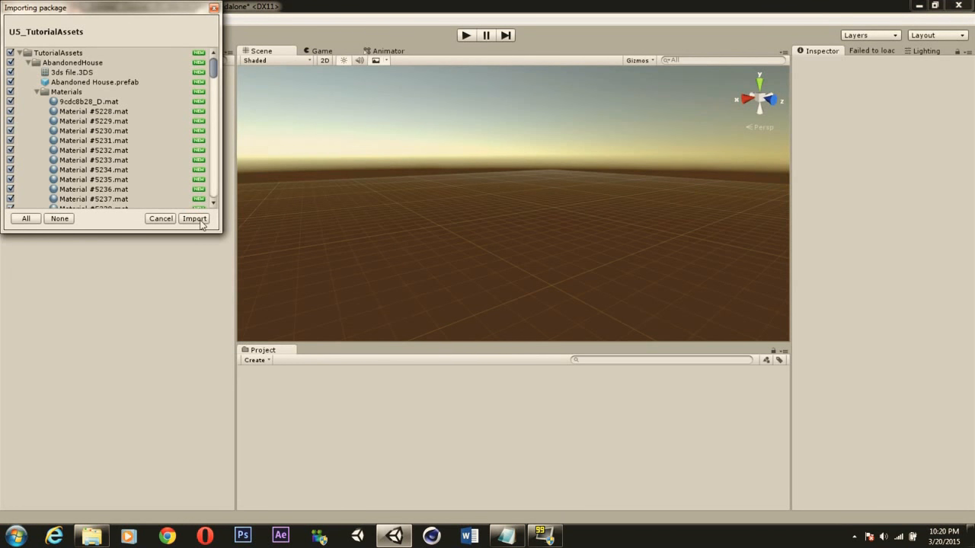
{"action": "left_click", "coordinate": [195, 218]}
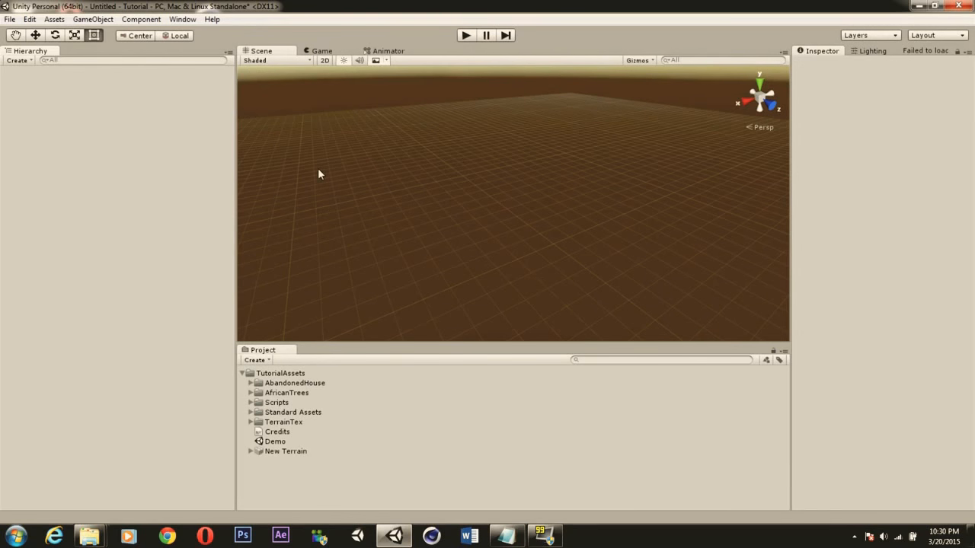
Add a 3D cube to the empty scene.
{"action": "left_click", "coordinate": [93, 19]}
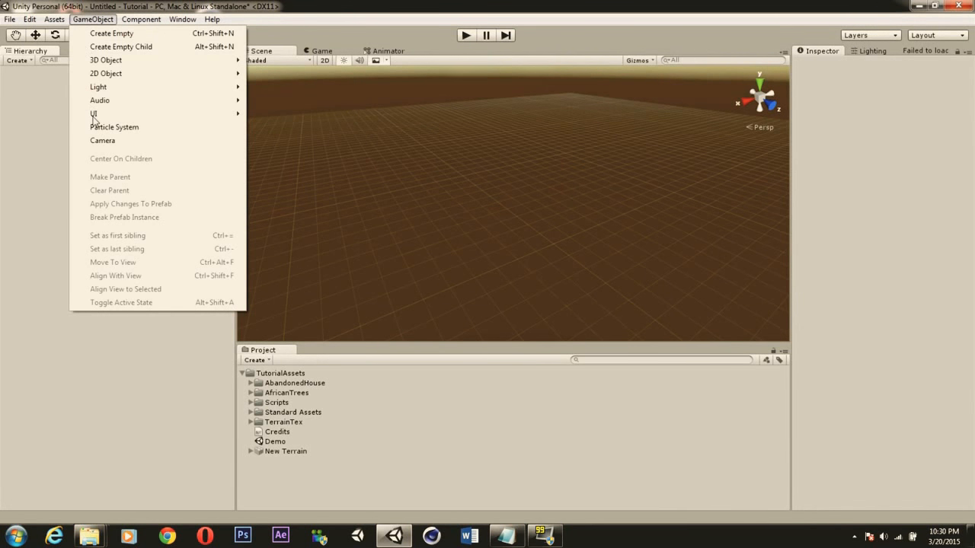
{"action": "mouse_move", "coordinate": [110, 64]}
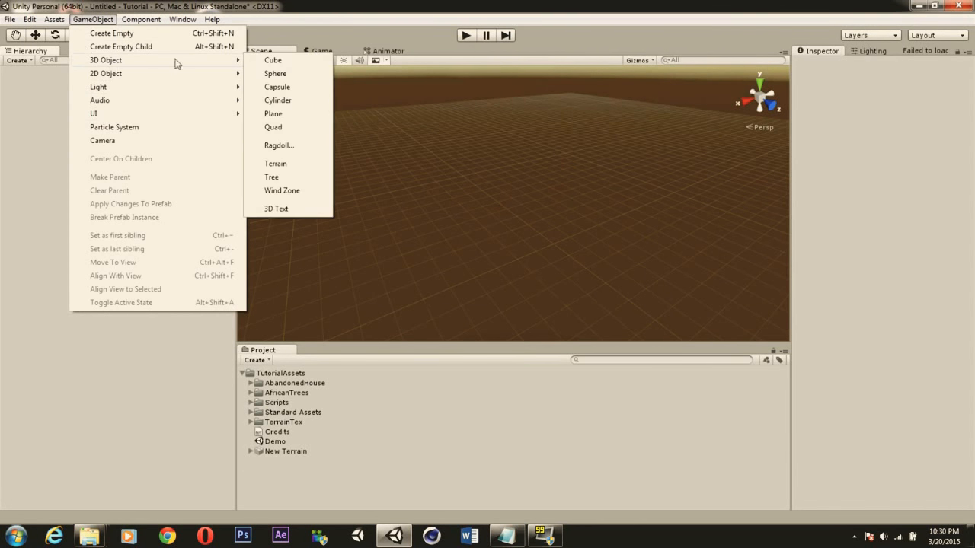
{"action": "left_click", "coordinate": [273, 61]}
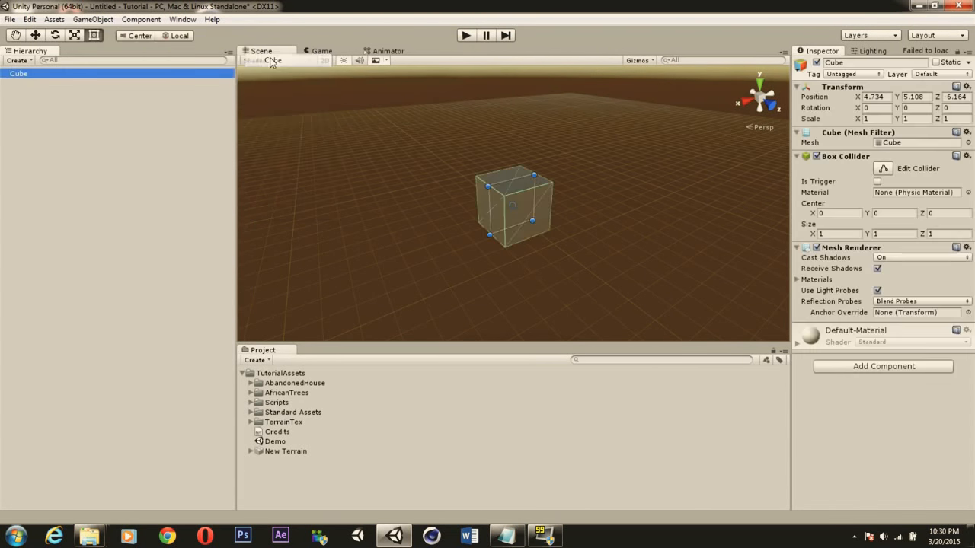
Examine the cube by panning, orbiting and looking around the scene, and check the Game view.
{"action": "left_click", "coordinate": [34, 36]}
{"action": "left_click", "coordinate": [16, 36]}
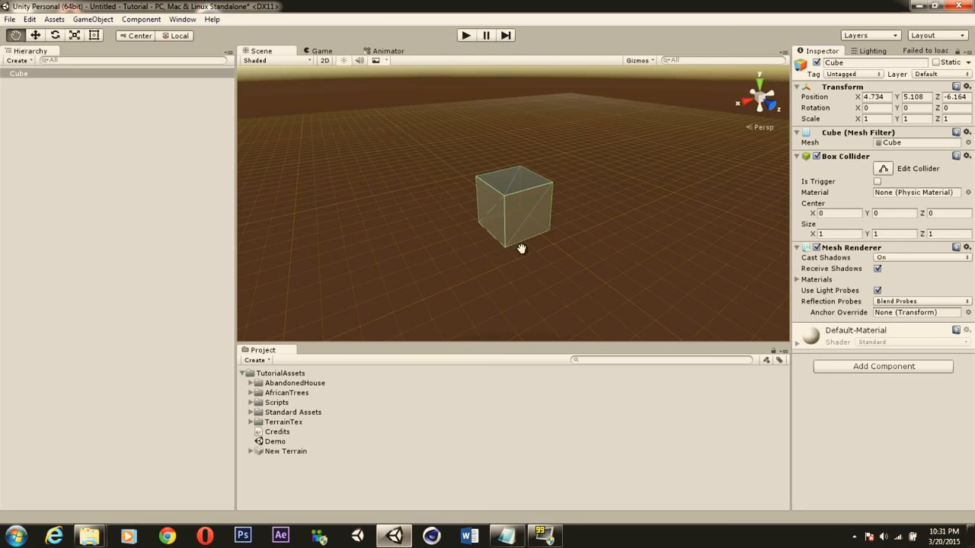
{"action": "left_click_drag", "start_coordinate": [445, 188], "coordinate": [468, 213]}
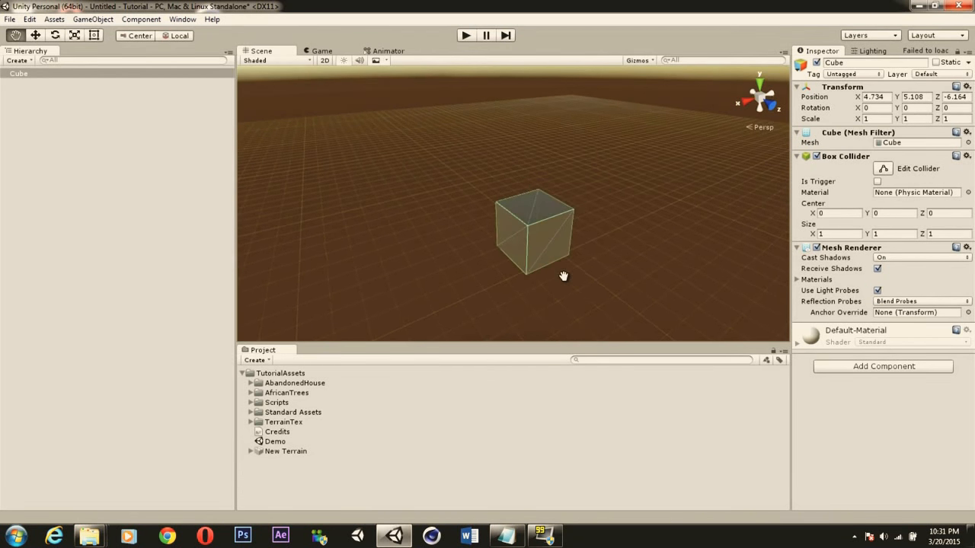
{"action": "left_click_drag", "start_coordinate": [514, 293], "coordinate": [470, 251]}
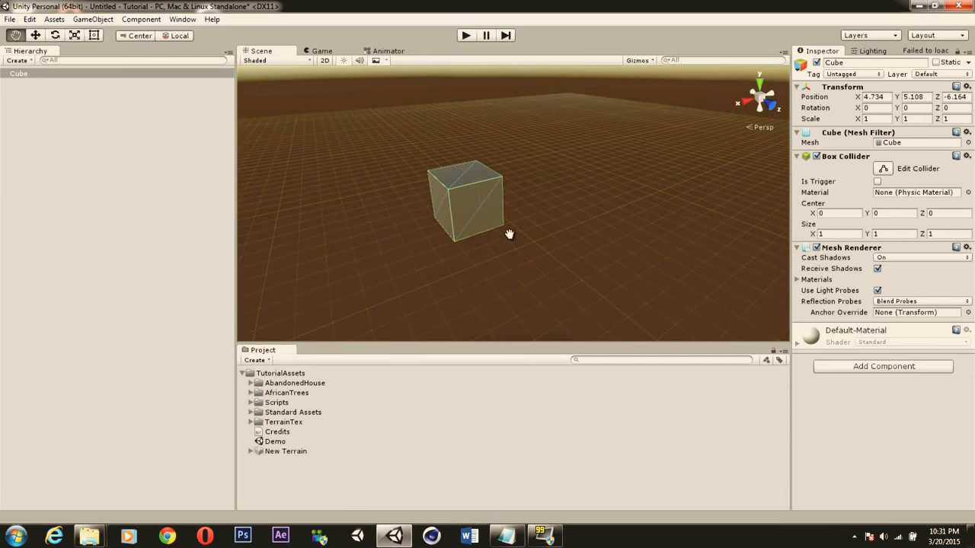
{"action": "left_click_drag", "start_coordinate": [531, 244], "coordinate": [499, 217], "text": "alt"}
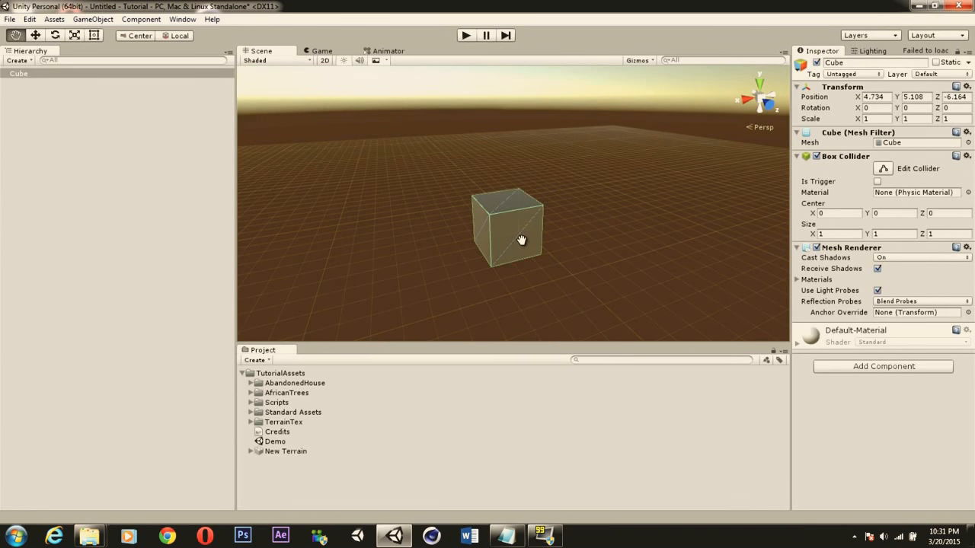
{"action": "mouse_move", "coordinate": [521, 241]}
{"action": "left_mouse_down", "text": "alt"}
{"action": "mouse_move", "coordinate": [391, 192]}
{"action": "mouse_move", "coordinate": [505, 183]}
{"action": "mouse_move", "coordinate": [533, 232]}
{"action": "left_mouse_up", "text": "alt"}
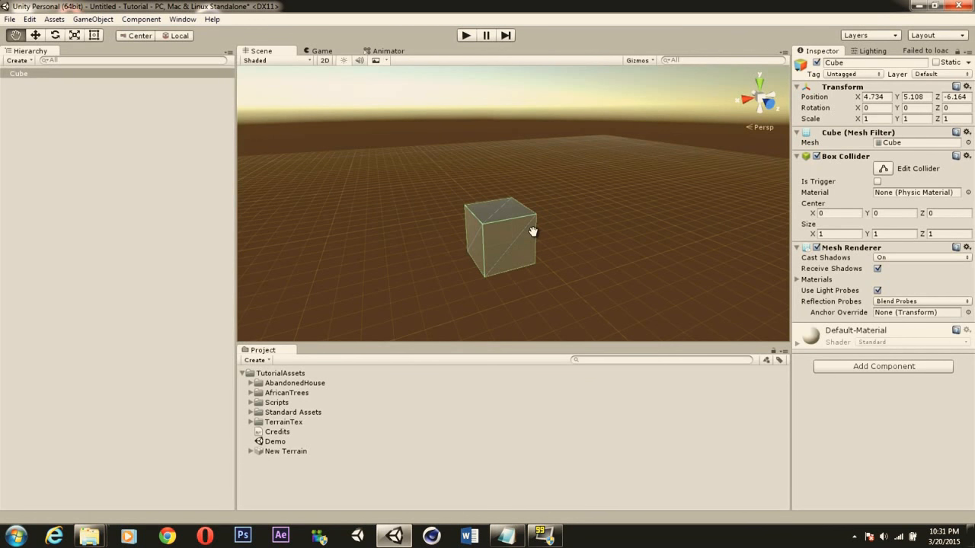
{"action": "left_click", "coordinate": [322, 52]}
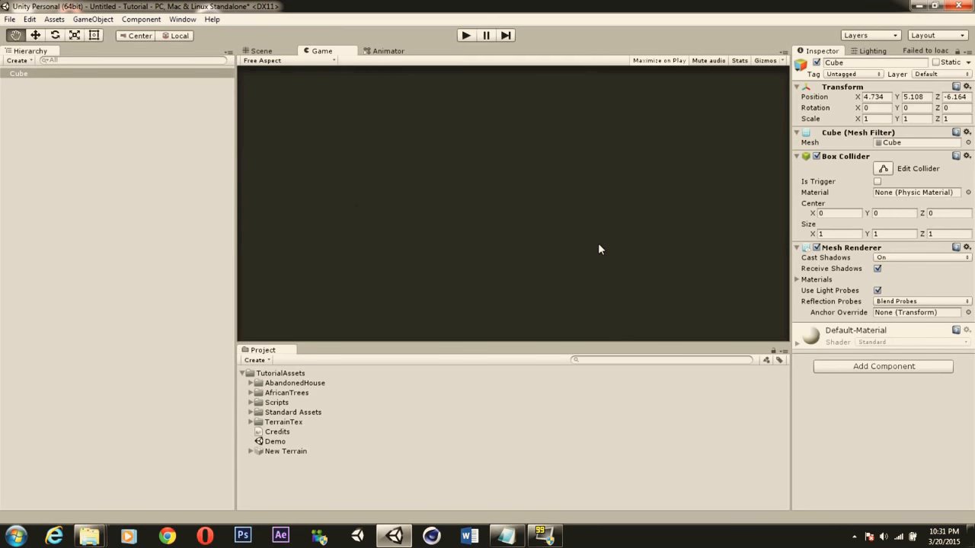
{"action": "left_click", "coordinate": [278, 51]}
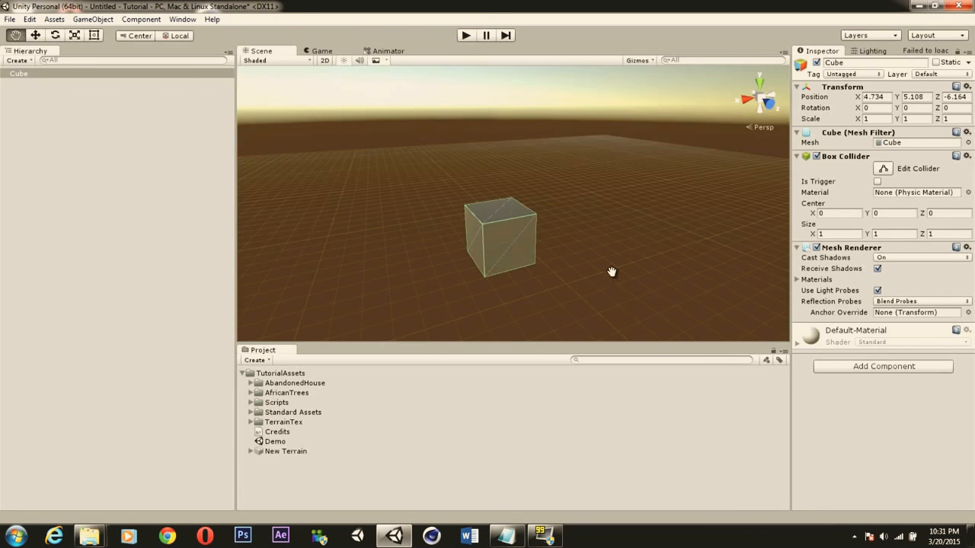
{"action": "right_click_drag", "start_coordinate": [538, 213], "coordinate": [602, 251]}
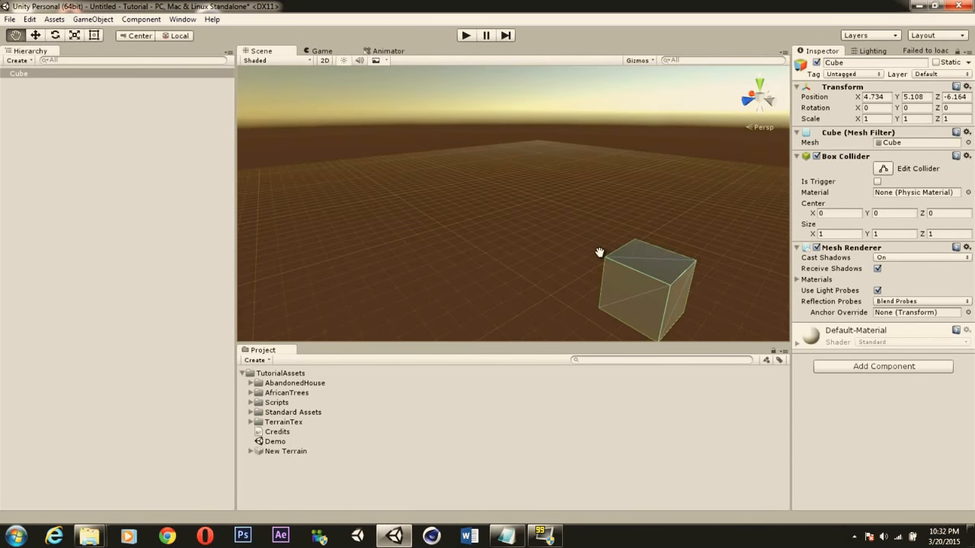
{"action": "right_click_drag", "start_coordinate": [638, 289], "coordinate": [457, 170]}
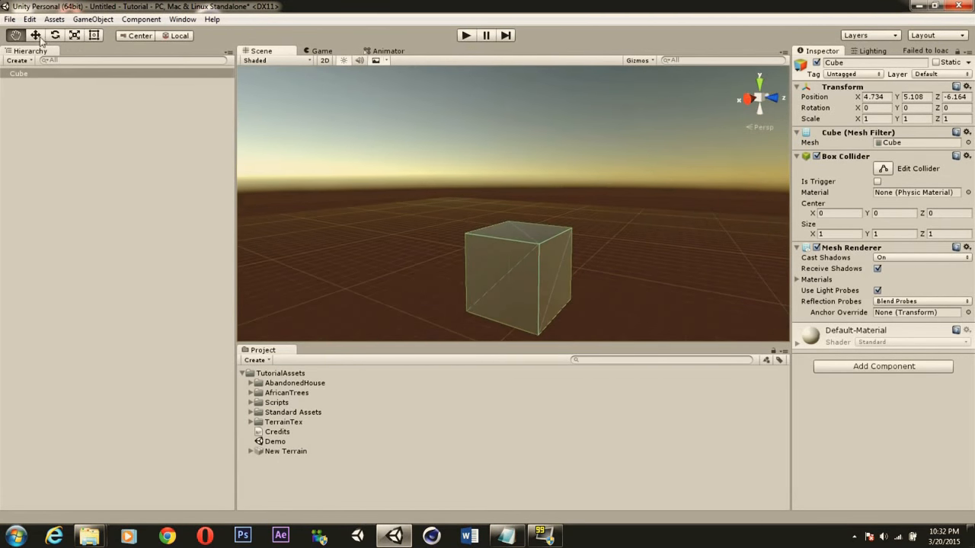
{"action": "right_click_drag", "start_coordinate": [537, 192], "coordinate": [508, 208]}
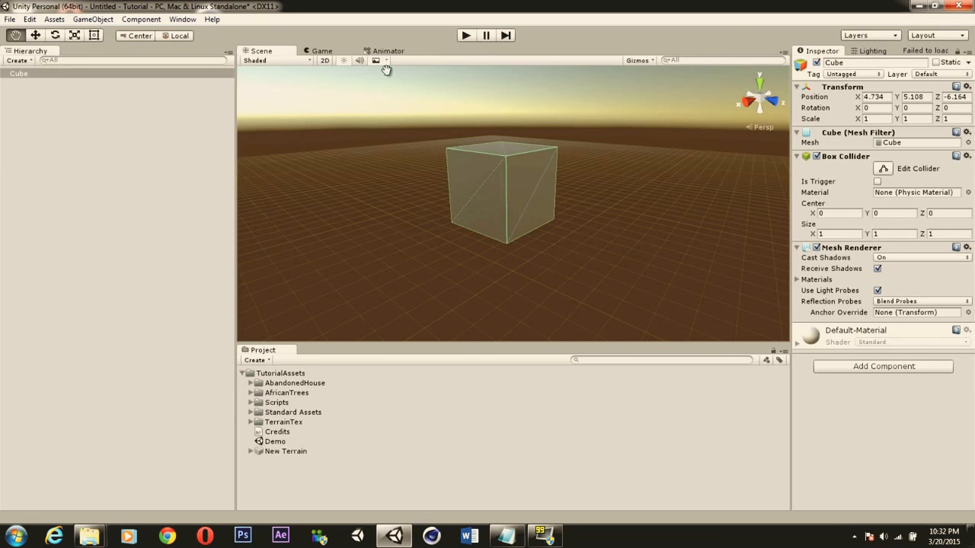
Move the cube along its axes to about X 3.74, Y 5.77, Z -7.02.
{"action": "left_click", "coordinate": [38, 36]}
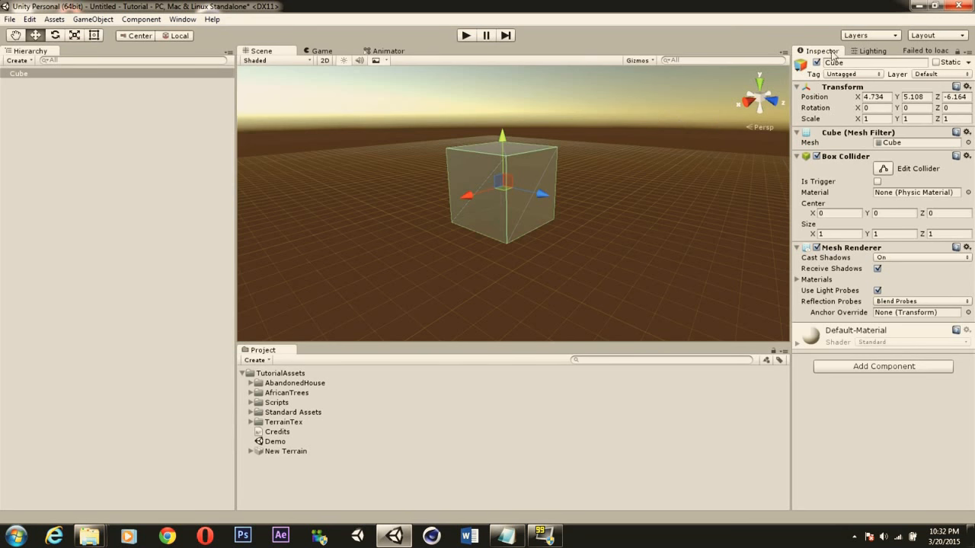
{"action": "mouse_move", "coordinate": [854, 102]}
{"action": "left_mouse_down"}
{"action": "mouse_move", "coordinate": [870, 105]}
{"action": "mouse_move", "coordinate": [858, 107]}
{"action": "left_mouse_up"}
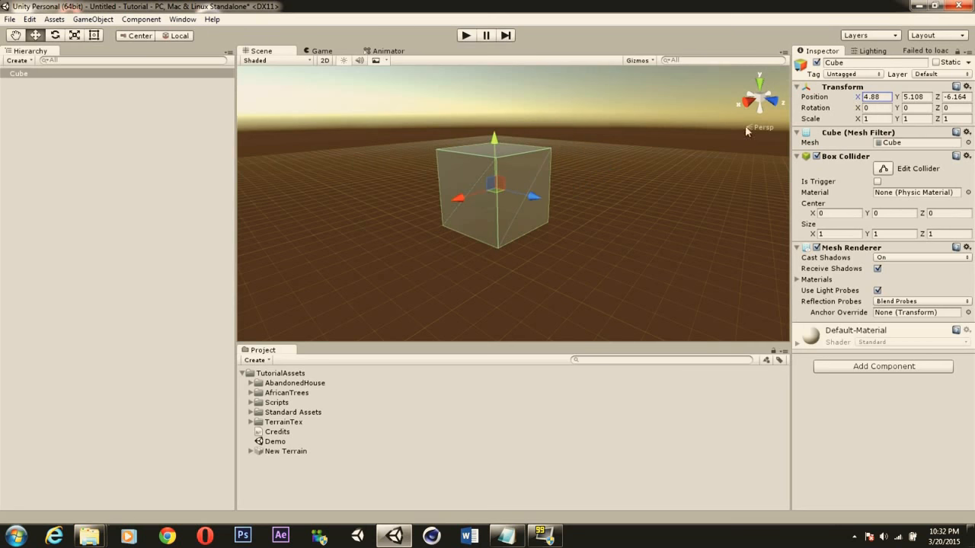
{"action": "left_click_drag", "start_coordinate": [533, 197], "coordinate": [518, 130]}
{"action": "mouse_move", "coordinate": [547, 161]}
{"action": "left_mouse_down"}
{"action": "mouse_move", "coordinate": [523, 164]}
{"action": "mouse_move", "coordinate": [553, 179]}
{"action": "mouse_move", "coordinate": [545, 188]}
{"action": "mouse_move", "coordinate": [558, 194]}
{"action": "mouse_move", "coordinate": [500, 195]}
{"action": "mouse_move", "coordinate": [557, 204]}
{"action": "mouse_move", "coordinate": [482, 208]}
{"action": "mouse_move", "coordinate": [589, 220]}
{"action": "mouse_move", "coordinate": [564, 213]}
{"action": "mouse_move", "coordinate": [564, 202]}
{"action": "mouse_move", "coordinate": [633, 216]}
{"action": "mouse_move", "coordinate": [558, 218]}
{"action": "mouse_move", "coordinate": [502, 191]}
{"action": "mouse_move", "coordinate": [474, 163]}
{"action": "mouse_move", "coordinate": [608, 177]}
{"action": "mouse_move", "coordinate": [578, 179]}
{"action": "mouse_move", "coordinate": [543, 164]}
{"action": "left_mouse_up"}
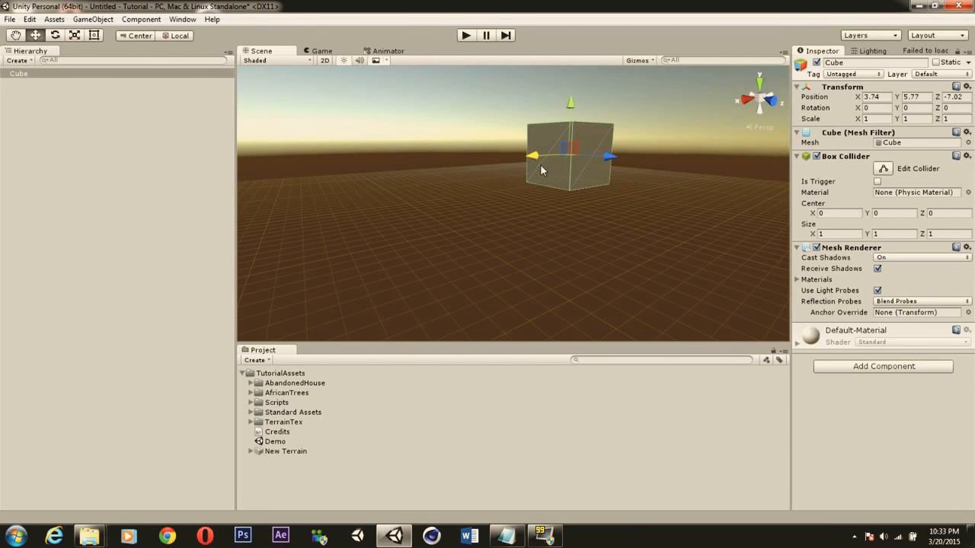
Rotate the cube to about -15 degrees on X and -12.9 degrees on Y.
{"action": "left_click_drag", "start_coordinate": [550, 186], "coordinate": [582, 174], "text": "alt"}
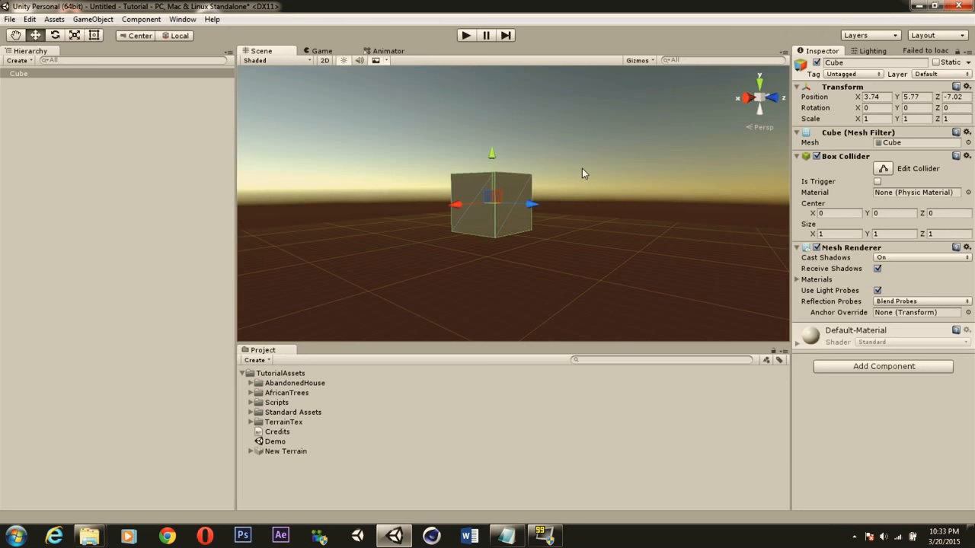
{"action": "left_click", "coordinate": [55, 35]}
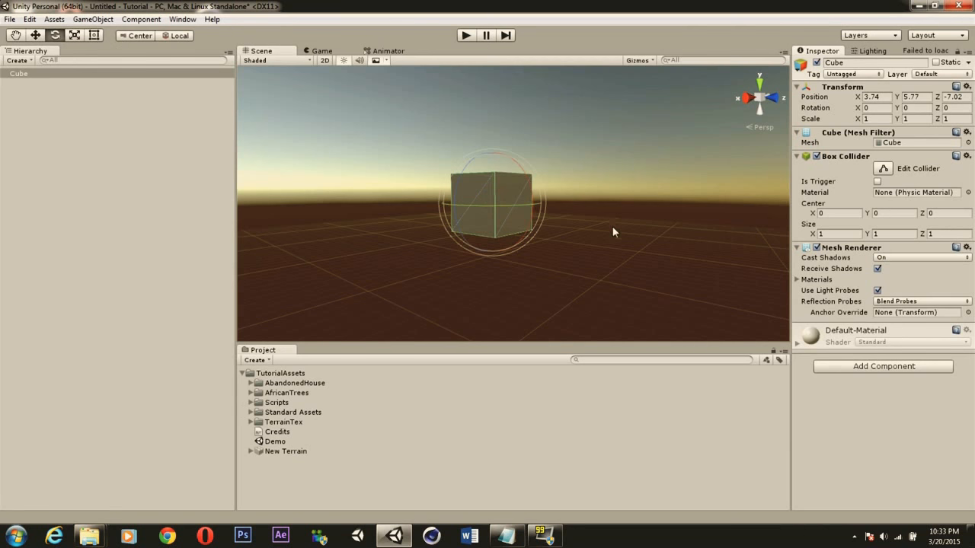
{"action": "right_click_drag", "start_coordinate": [554, 246], "coordinate": [536, 255]}
{"action": "left_click", "coordinate": [16, 35]}
{"action": "left_click_drag", "start_coordinate": [436, 128], "coordinate": [526, 218]}
{"action": "right_click_drag", "start_coordinate": [527, 218], "coordinate": [572, 247]}
{"action": "key", "text": "w"}
{"action": "key", "text": "e"}
{"action": "left_click_drag", "start_coordinate": [523, 250], "coordinate": [542, 250]}
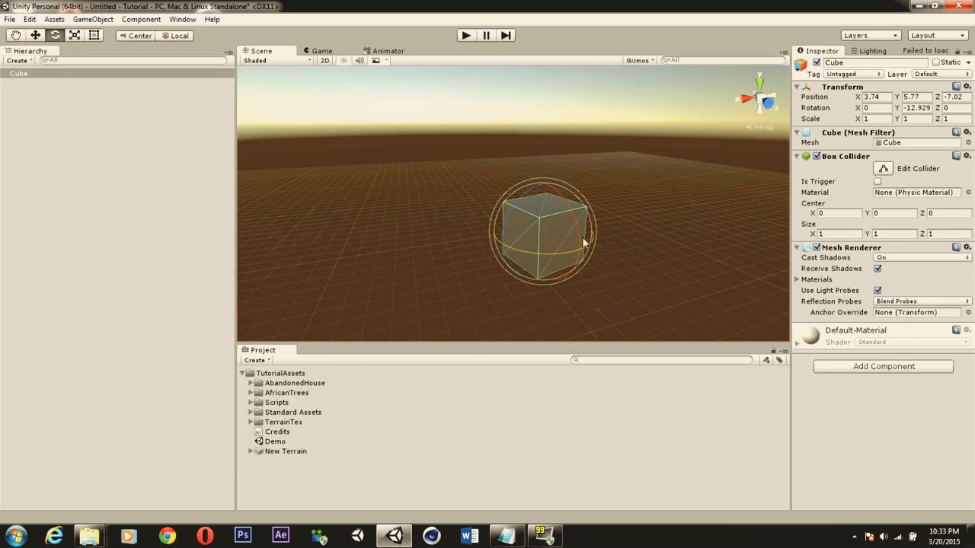
{"action": "left_click_drag", "start_coordinate": [579, 239], "coordinate": [582, 213]}
Scale the cube uniformly and along each axis to about X 0.81, Y 1.19, Z 1.06.
{"action": "left_click", "coordinate": [75, 36]}
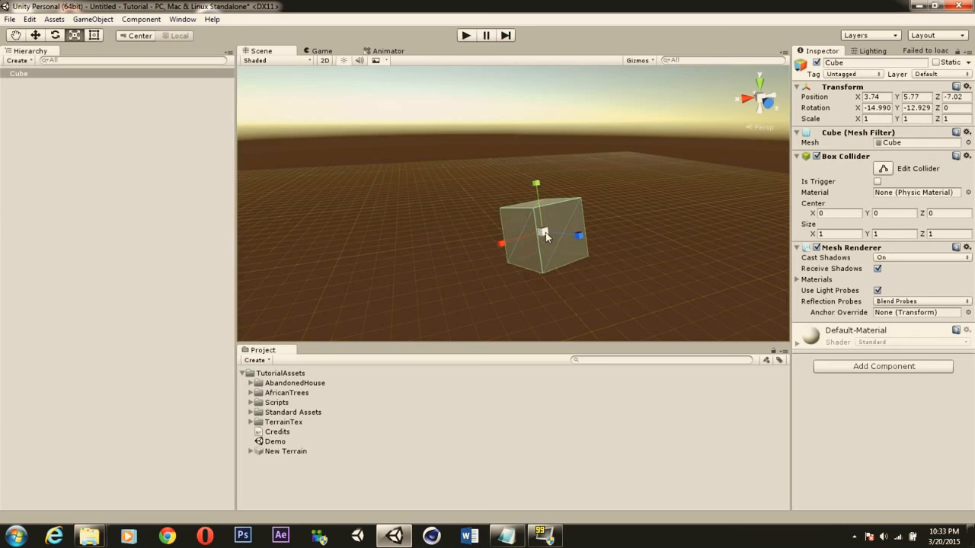
{"action": "mouse_move", "coordinate": [544, 235]}
{"action": "left_mouse_down"}
{"action": "mouse_move", "coordinate": [609, 284]}
{"action": "mouse_move", "coordinate": [644, 283]}
{"action": "mouse_move", "coordinate": [560, 240]}
{"action": "mouse_move", "coordinate": [666, 290]}
{"action": "mouse_move", "coordinate": [537, 240]}
{"action": "left_mouse_up"}
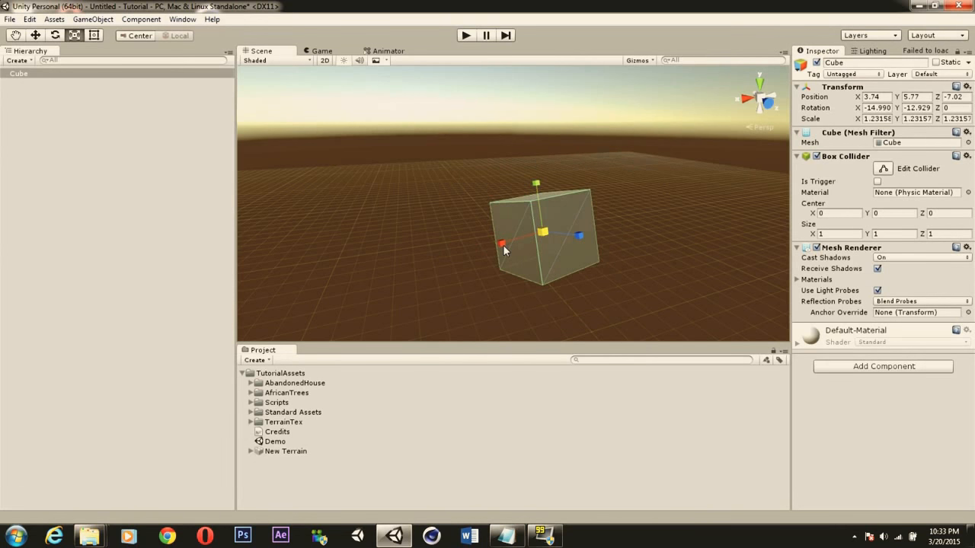
{"action": "mouse_move", "coordinate": [537, 184]}
{"action": "left_mouse_down"}
{"action": "mouse_move", "coordinate": [546, 216]}
{"action": "mouse_move", "coordinate": [524, 207]}
{"action": "mouse_move", "coordinate": [543, 168]}
{"action": "left_mouse_up"}
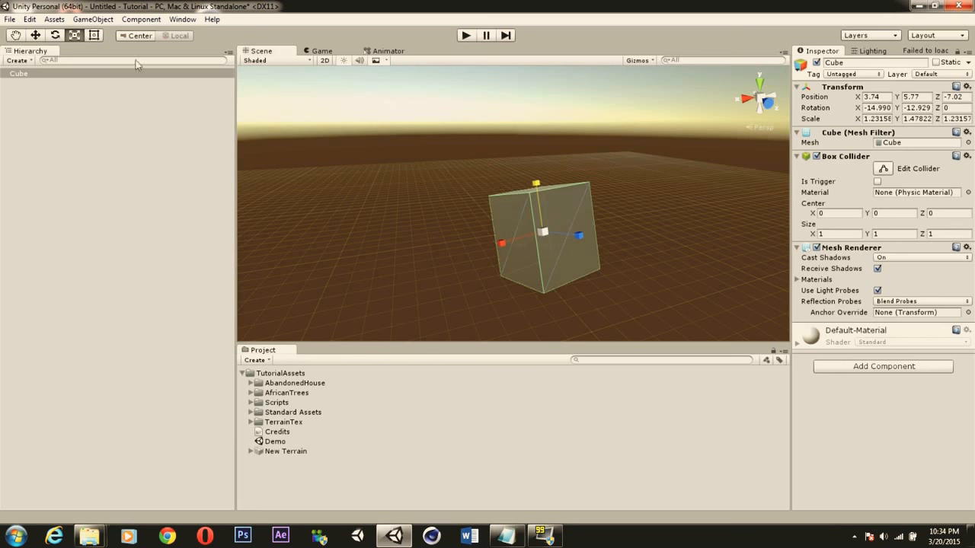
{"action": "left_click_drag", "start_coordinate": [536, 182], "coordinate": [539, 202]}
{"action": "left_click_drag", "start_coordinate": [502, 243], "coordinate": [516, 241]}
{"action": "left_click_drag", "start_coordinate": [581, 236], "coordinate": [576, 236]}
Resize the cube with the Rect and Scale tools to about X 1.71, Y 0.95, Z 1.57.
{"action": "left_click", "coordinate": [93, 35]}
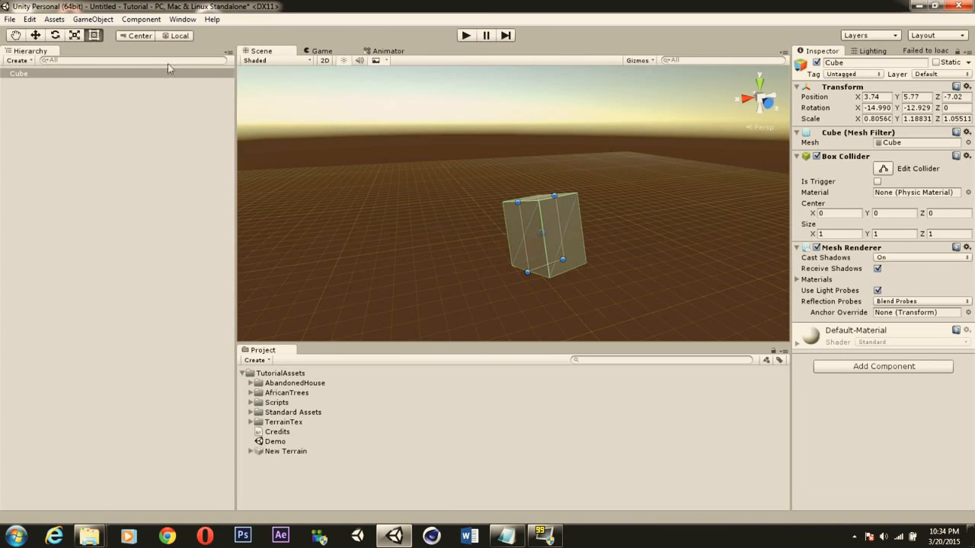
{"action": "left_click_drag", "start_coordinate": [518, 201], "coordinate": [583, 251]}
{"action": "left_click", "coordinate": [73, 35]}
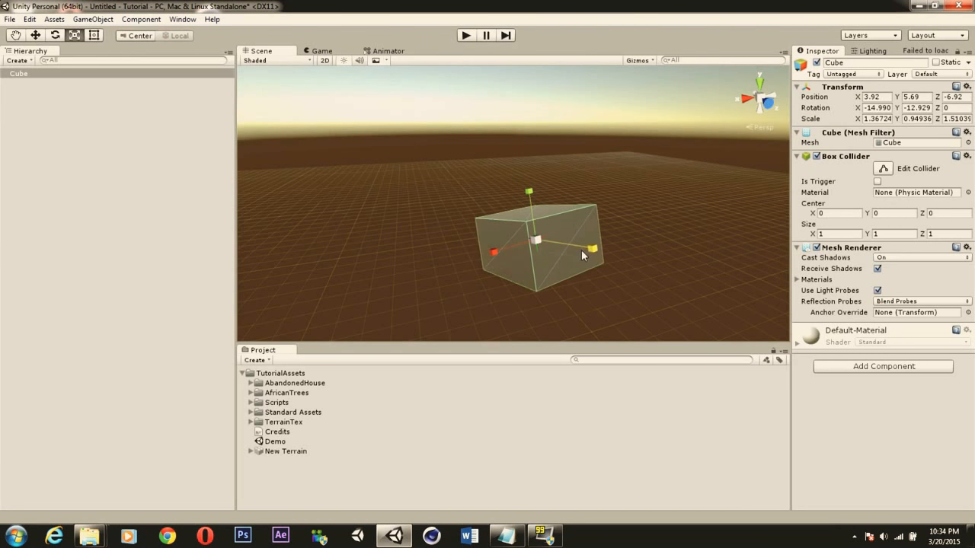
{"action": "left_click_drag", "start_coordinate": [497, 253], "coordinate": [486, 257]}
{"action": "left_click", "coordinate": [54, 35]}
{"action": "left_click", "coordinate": [35, 35]}
{"action": "left_click", "coordinate": [54, 35]}
{"action": "left_click", "coordinate": [36, 36]}
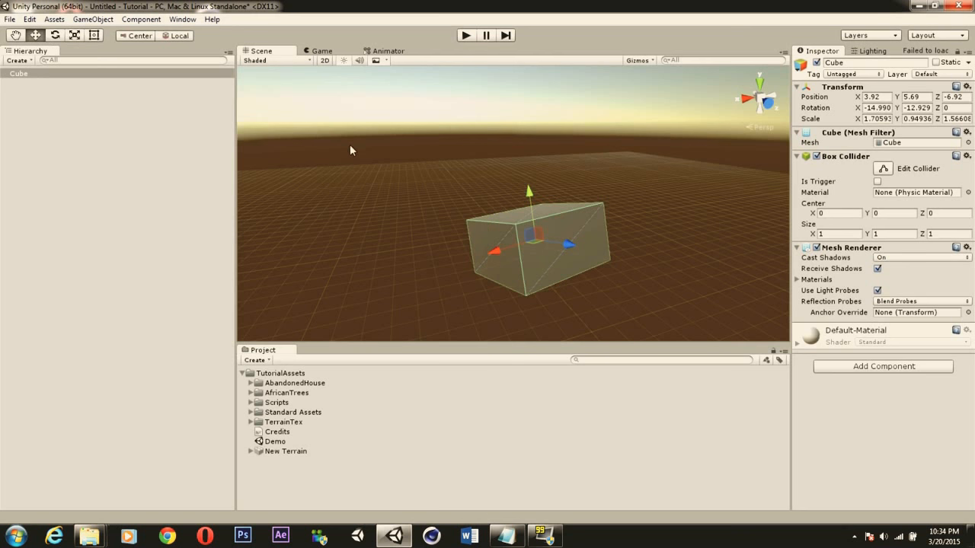
Delete the cube from the scene.
{"action": "right_click_drag", "start_coordinate": [670, 209], "coordinate": [621, 255]}
{"action": "right_click", "coordinate": [32, 72]}
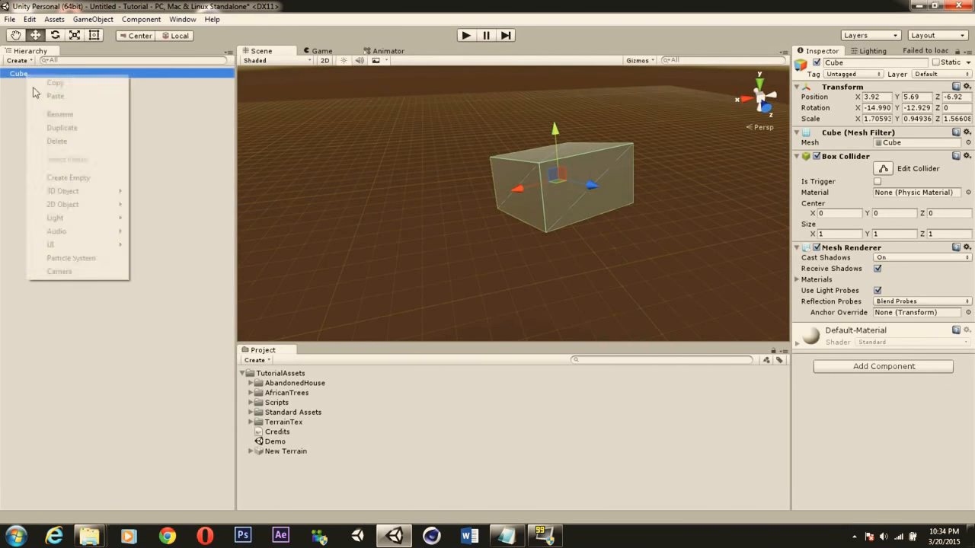
{"action": "left_click", "coordinate": [72, 140]}
{"action": "right_click_drag", "start_coordinate": [442, 247], "coordinate": [490, 211]}
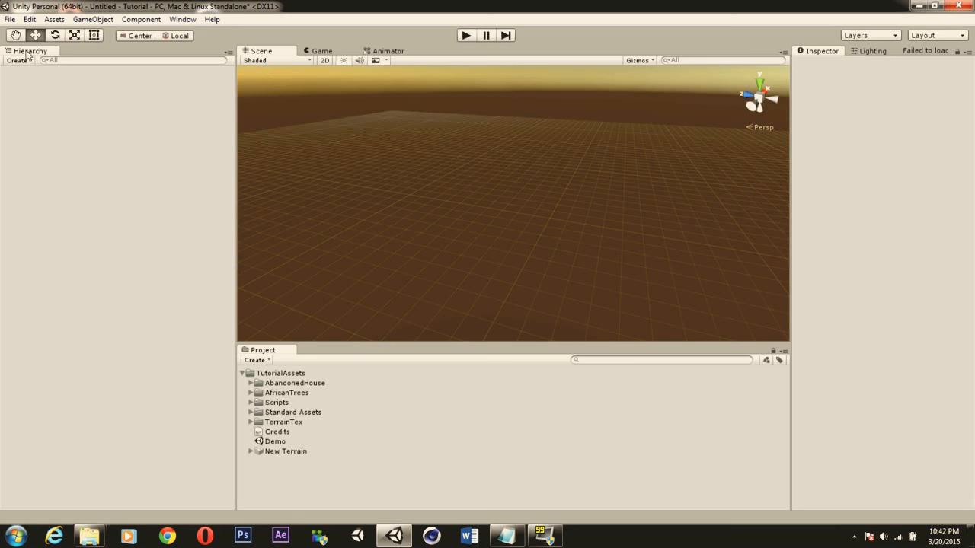
Dock the Hierarchy panel beside the Inspector, return it to its own column next to the Scene view, and narrow that column.
{"action": "left_click_drag", "start_coordinate": [27, 52], "coordinate": [866, 52]}
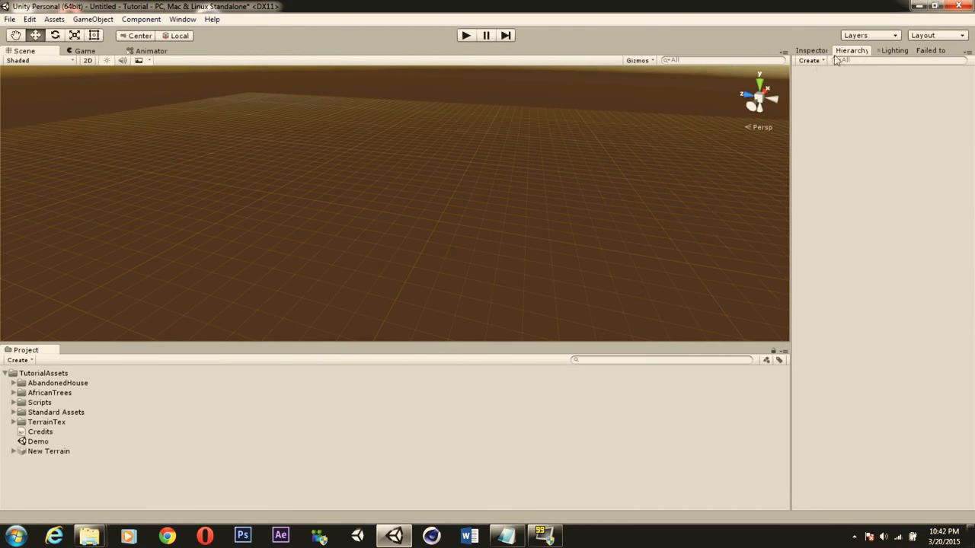
{"action": "left_click_drag", "start_coordinate": [851, 50], "coordinate": [34, 59]}
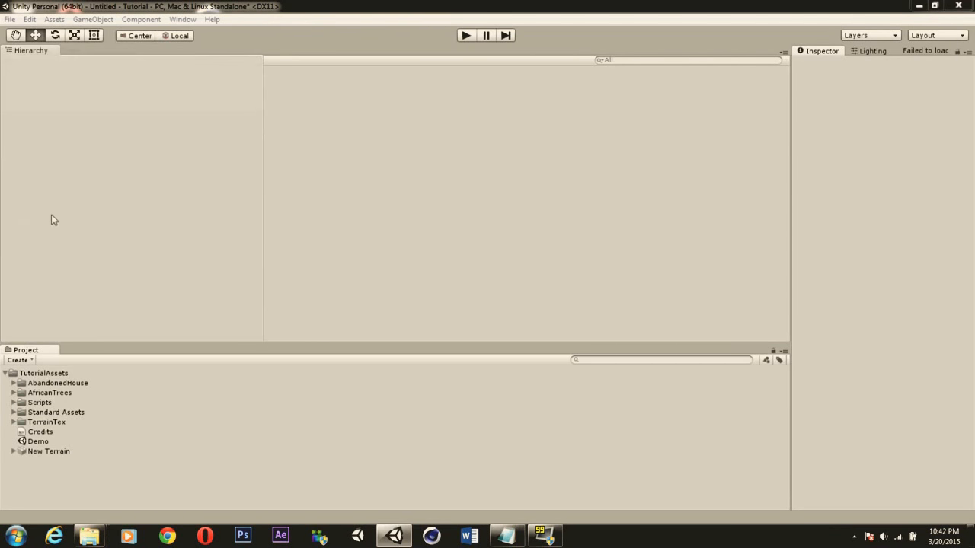
{"action": "left_click_drag", "start_coordinate": [263, 90], "coordinate": [161, 96]}
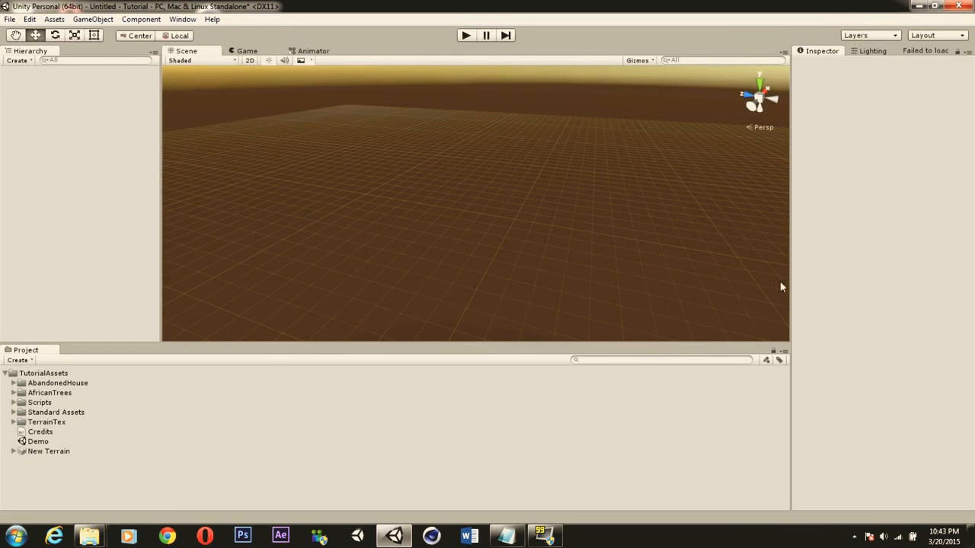
Slightly widen the Inspector column, shorten the Project panel and narrow the Hierarchy column.
{"action": "mouse_move", "coordinate": [789, 275]}
{"action": "left_mouse_down"}
{"action": "mouse_move", "coordinate": [732, 275]}
{"action": "mouse_move", "coordinate": [784, 275]}
{"action": "left_mouse_up"}
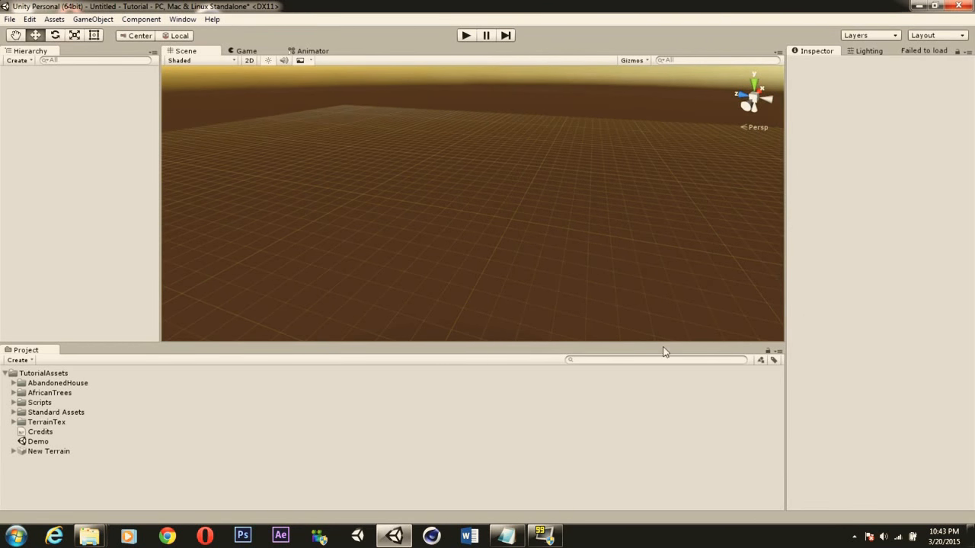
{"action": "left_click_drag", "start_coordinate": [662, 343], "coordinate": [661, 351]}
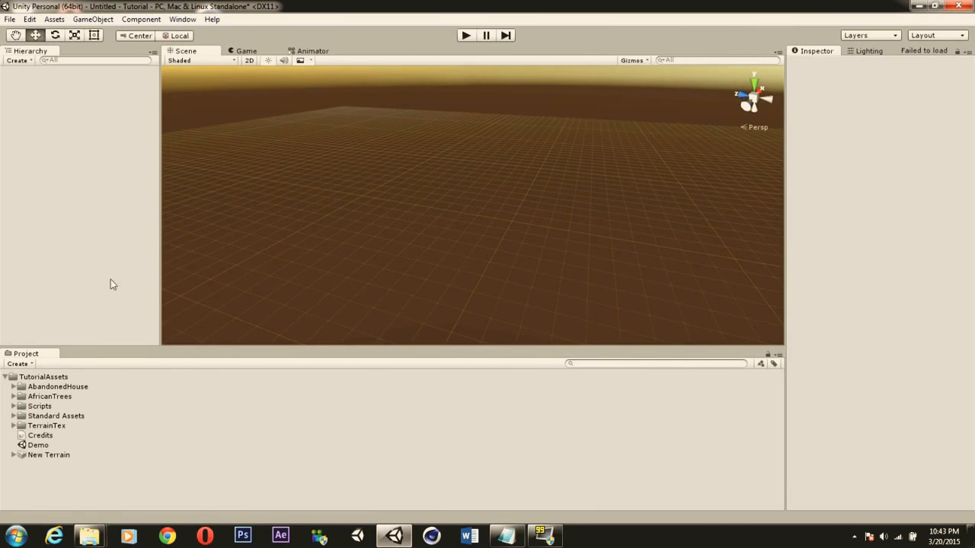
{"action": "mouse_move", "coordinate": [160, 273]}
{"action": "left_mouse_down"}
{"action": "mouse_move", "coordinate": [224, 273]}
{"action": "mouse_move", "coordinate": [150, 274]}
{"action": "left_mouse_up"}
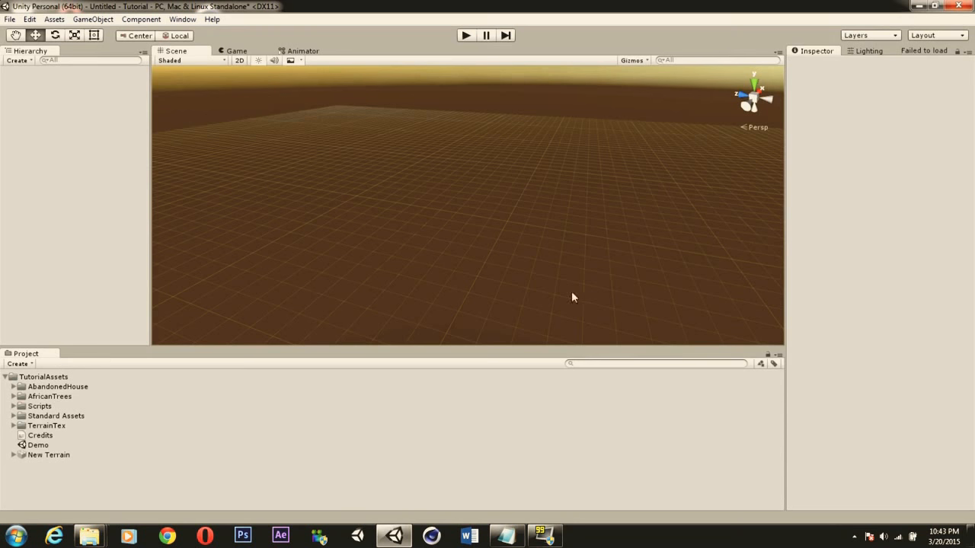
View the Lighting settings docked with the Inspector and return to the Inspector.
{"action": "left_click", "coordinate": [865, 51]}
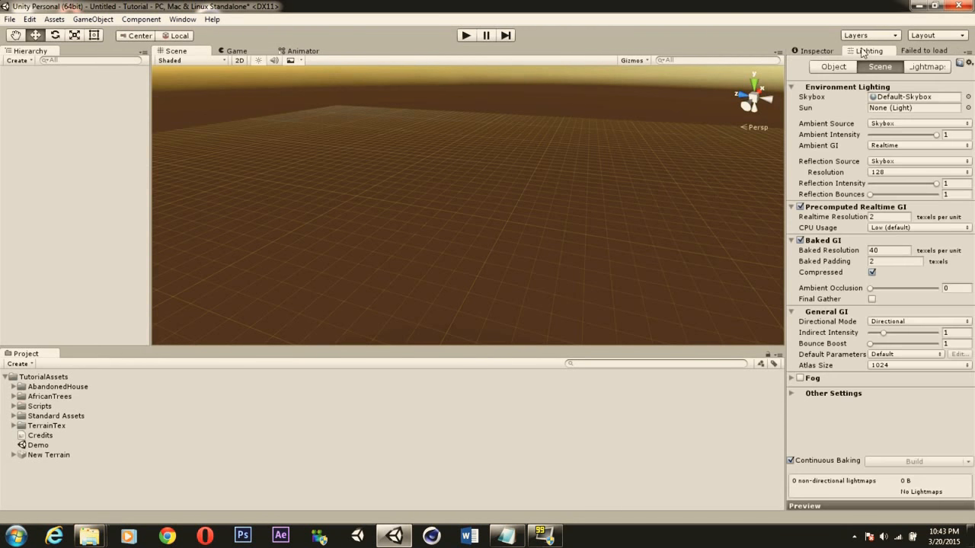
{"action": "left_click", "coordinate": [823, 52]}
{"action": "left_click", "coordinate": [925, 52]}
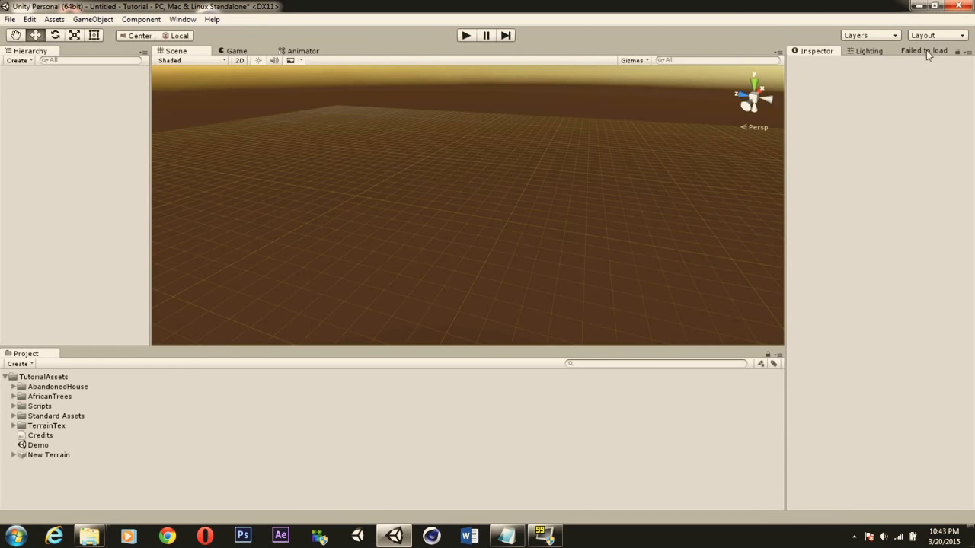
{"action": "left_click", "coordinate": [822, 52]}
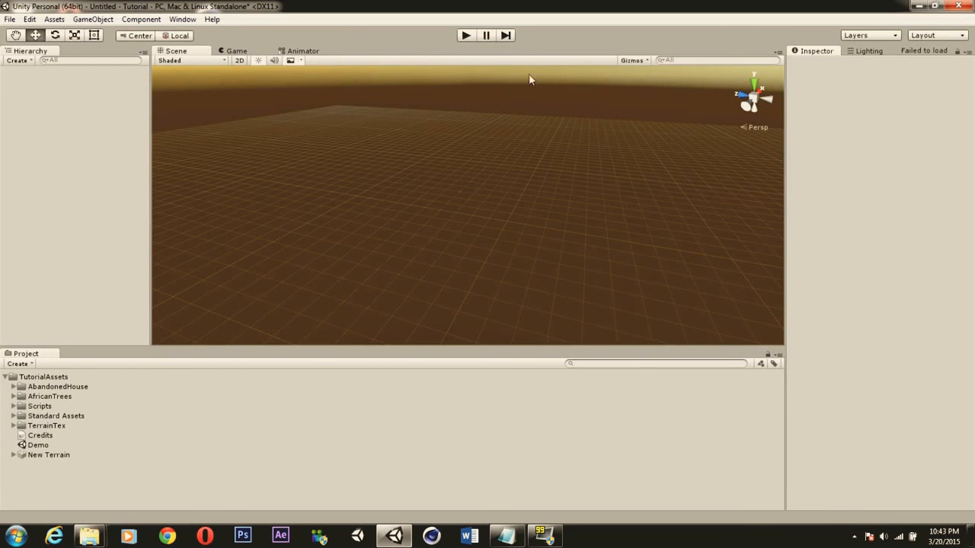
Open the Profiler window, dock it between the Inspector and Lighting, and switch back to the Inspector.
{"action": "left_click", "coordinate": [181, 21]}
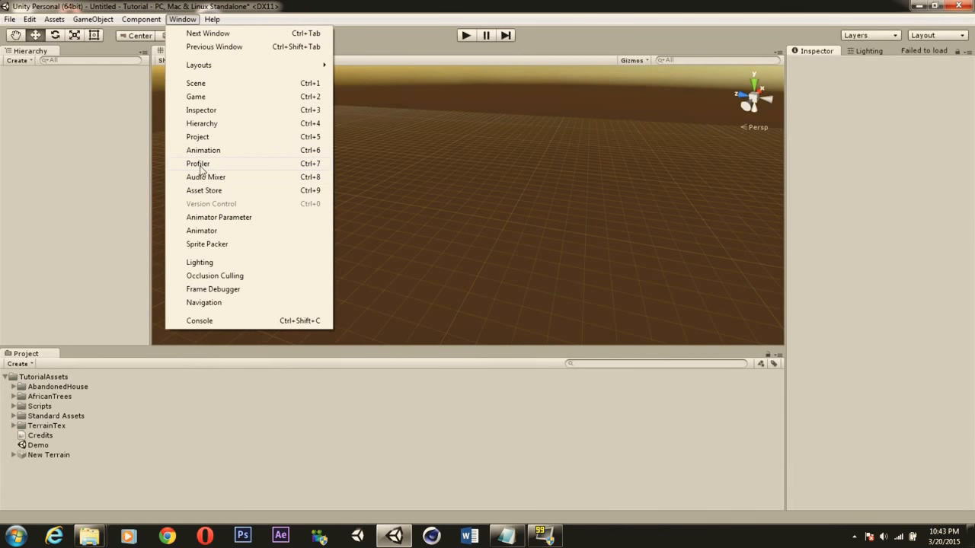
{"action": "left_click", "coordinate": [200, 166]}
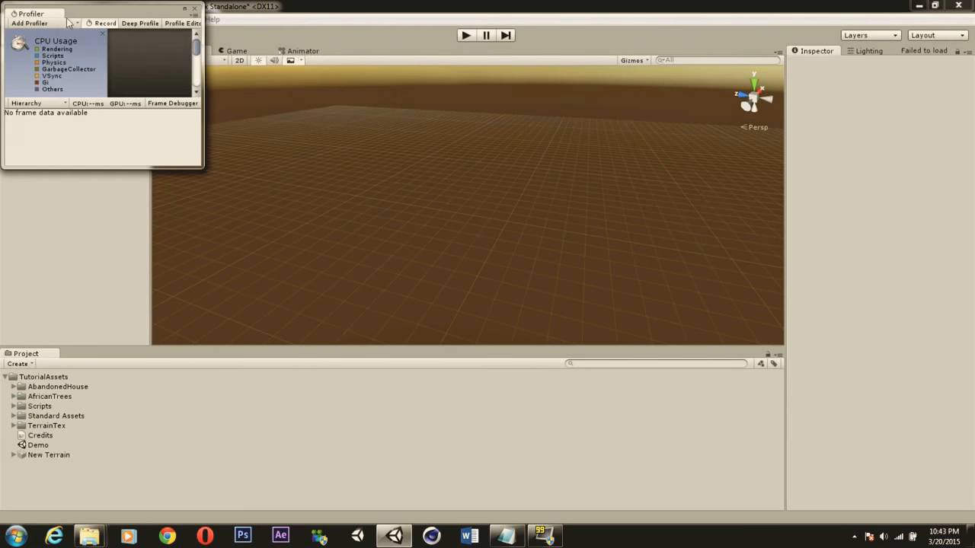
{"action": "left_click_drag", "start_coordinate": [82, 20], "coordinate": [493, 190]}
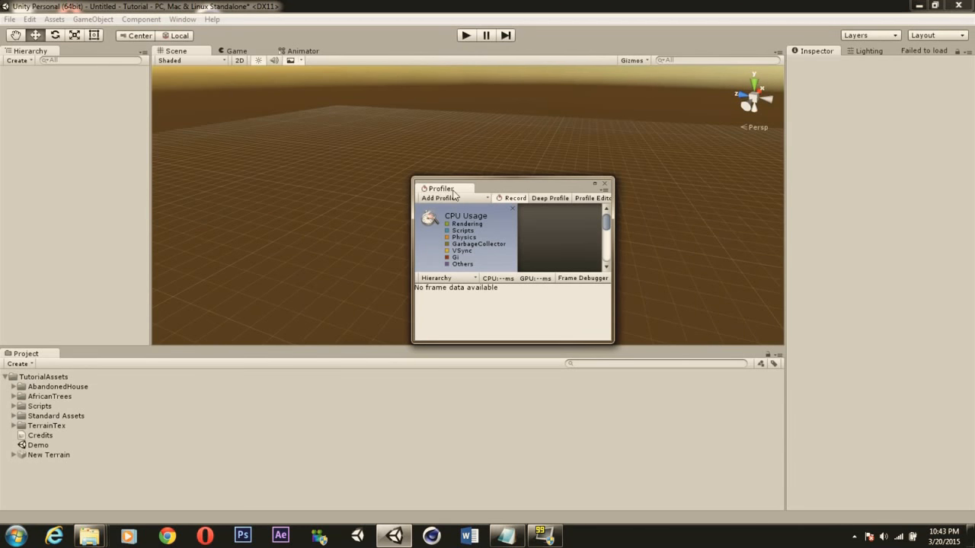
{"action": "left_click_drag", "start_coordinate": [458, 193], "coordinate": [842, 53]}
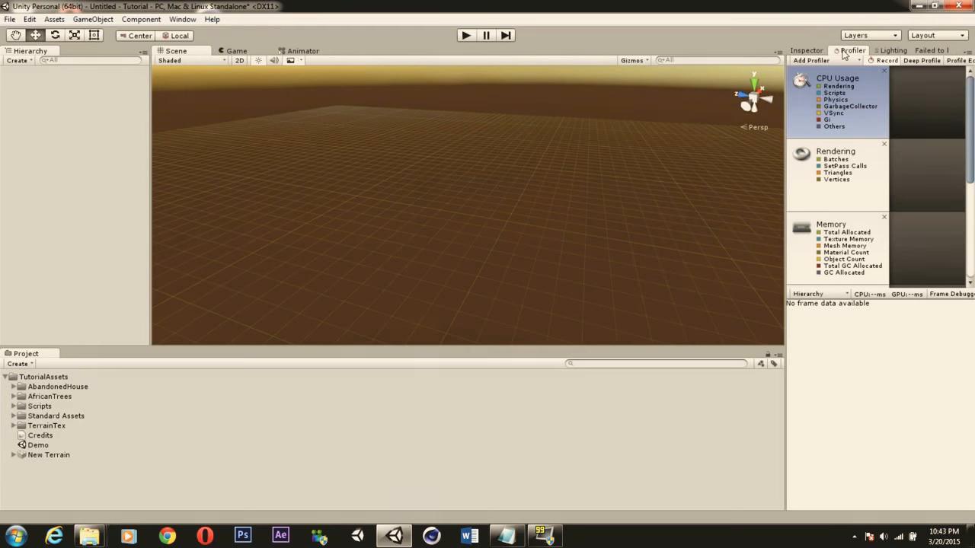
{"action": "left_click_drag", "start_coordinate": [971, 156], "coordinate": [858, 84]}
{"action": "left_click", "coordinate": [813, 53]}
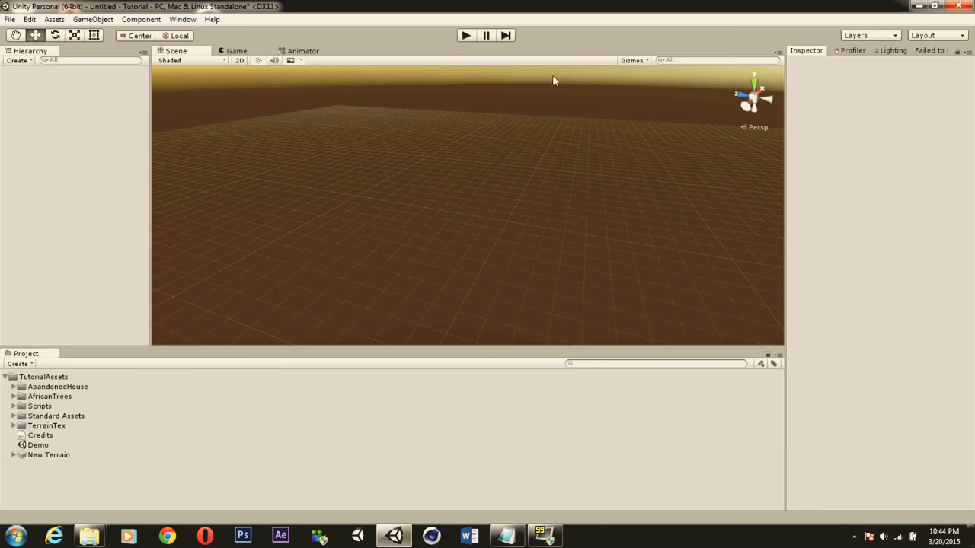
Create a Terrain object in the scene and inspect its surface from several angles.
{"action": "right_click_drag", "start_coordinate": [537, 158], "coordinate": [553, 192]}
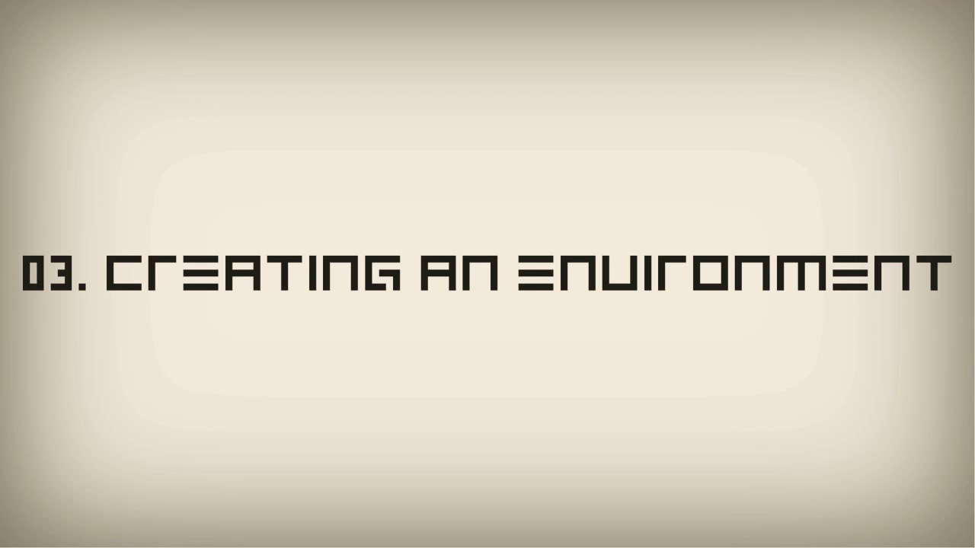
{"action": "left_click", "coordinate": [293, 163]}
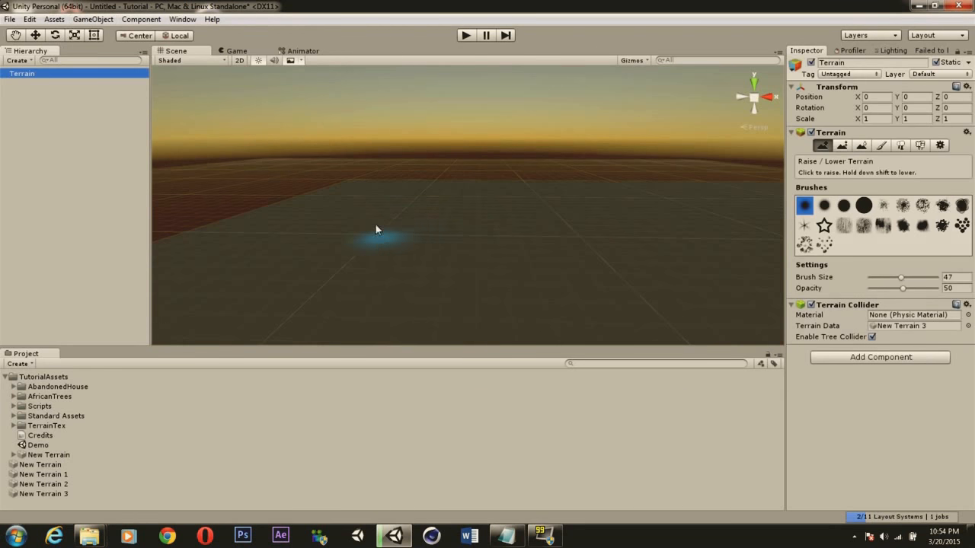
{"action": "left_click_drag", "start_coordinate": [376, 225], "coordinate": [648, 211], "text": "alt"}
{"action": "left_click_drag", "start_coordinate": [483, 213], "coordinate": [248, 201], "text": "alt"}
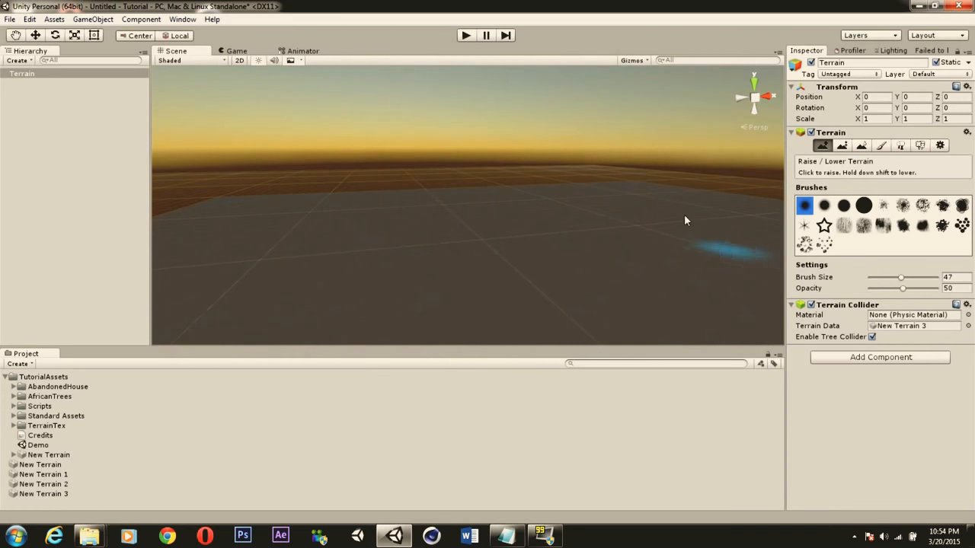
{"action": "left_click_drag", "start_coordinate": [368, 205], "coordinate": [394, 216], "text": "alt"}
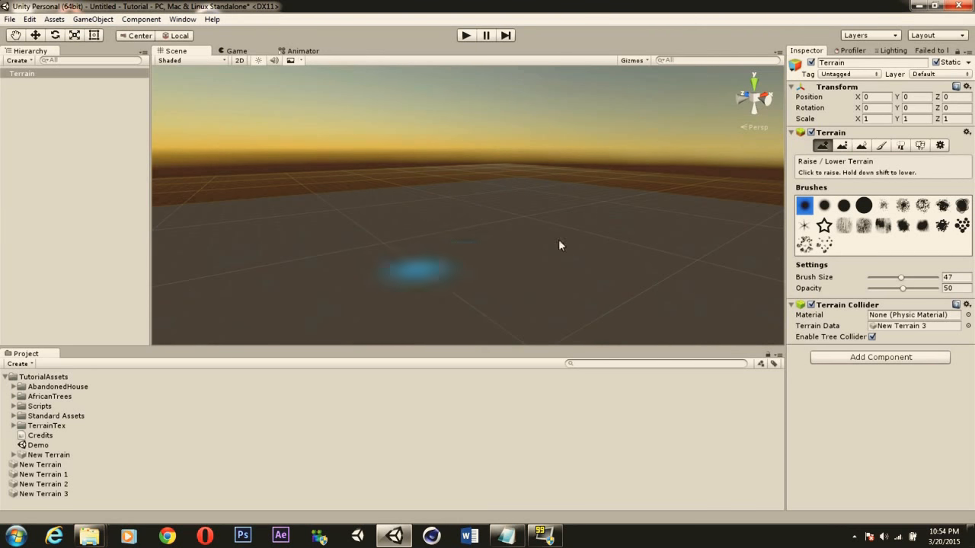
Add a directional light to the scene to illuminate the terrain.
{"action": "left_click", "coordinate": [93, 19]}
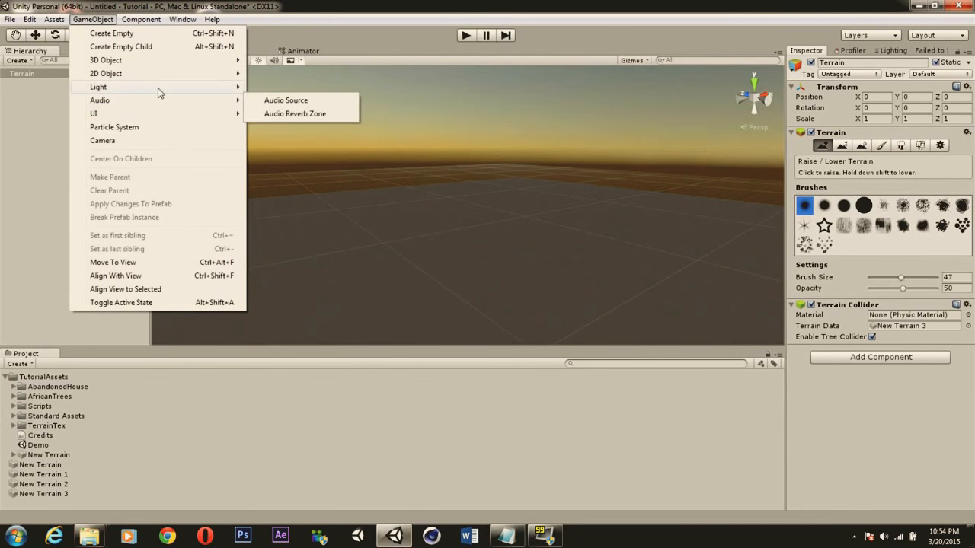
{"action": "mouse_move", "coordinate": [218, 89]}
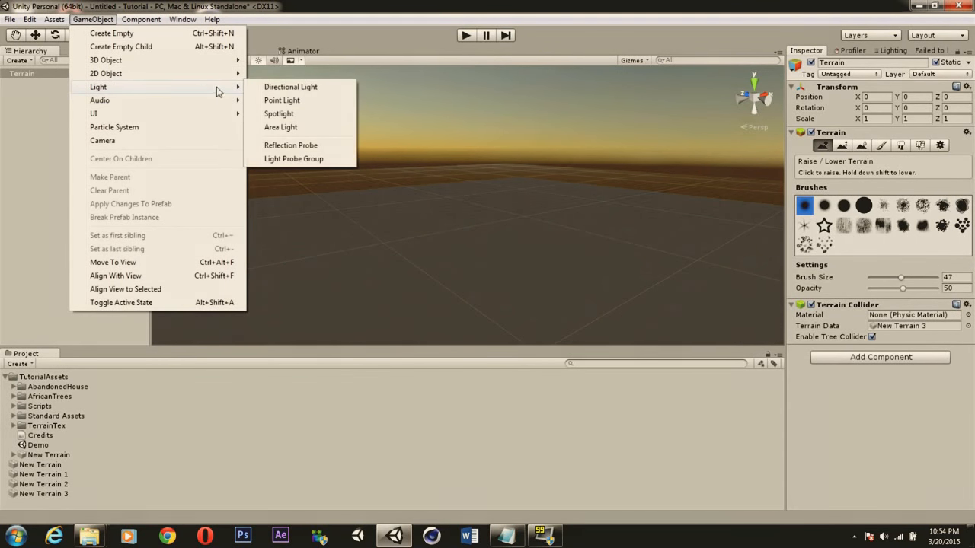
{"action": "left_click", "coordinate": [307, 89]}
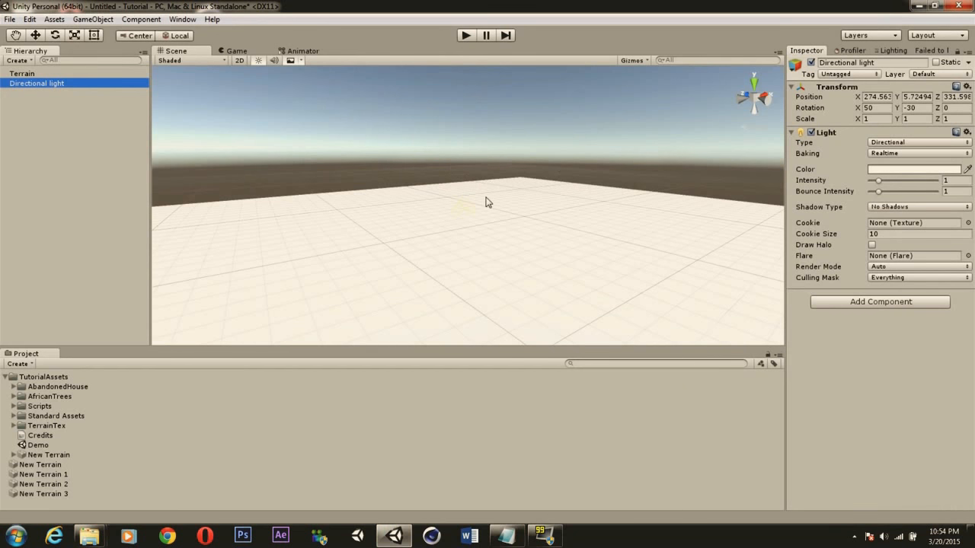
{"action": "right_click_drag", "start_coordinate": [515, 221], "coordinate": [579, 227]}
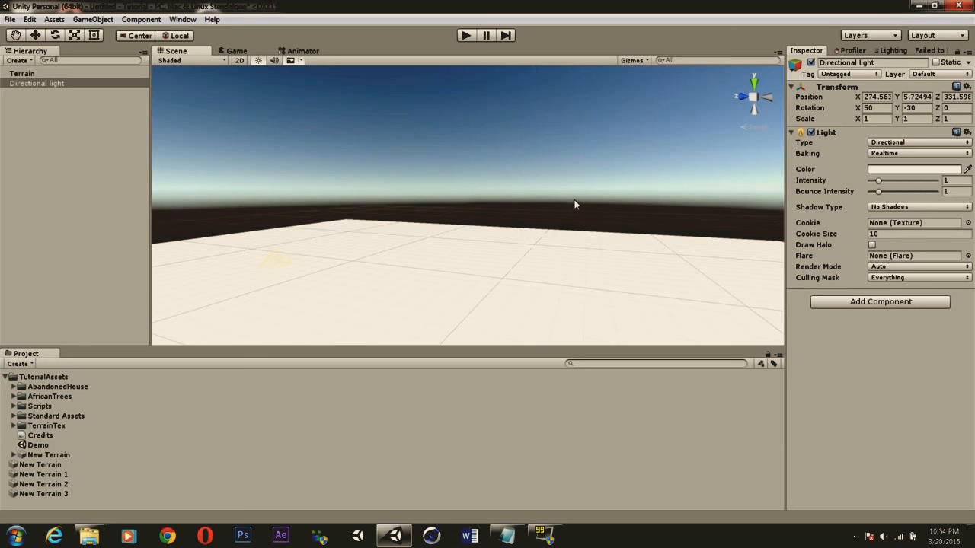
{"action": "right_click_drag", "start_coordinate": [395, 244], "coordinate": [494, 237]}
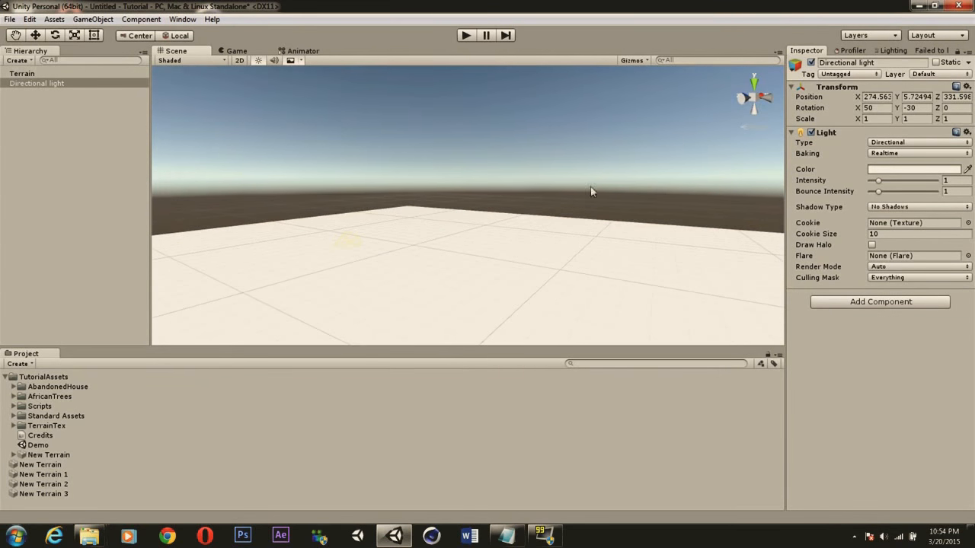
Toggle the directional light object off and on twice to compare the scene's lighting.
{"action": "left_click", "coordinate": [812, 63]}
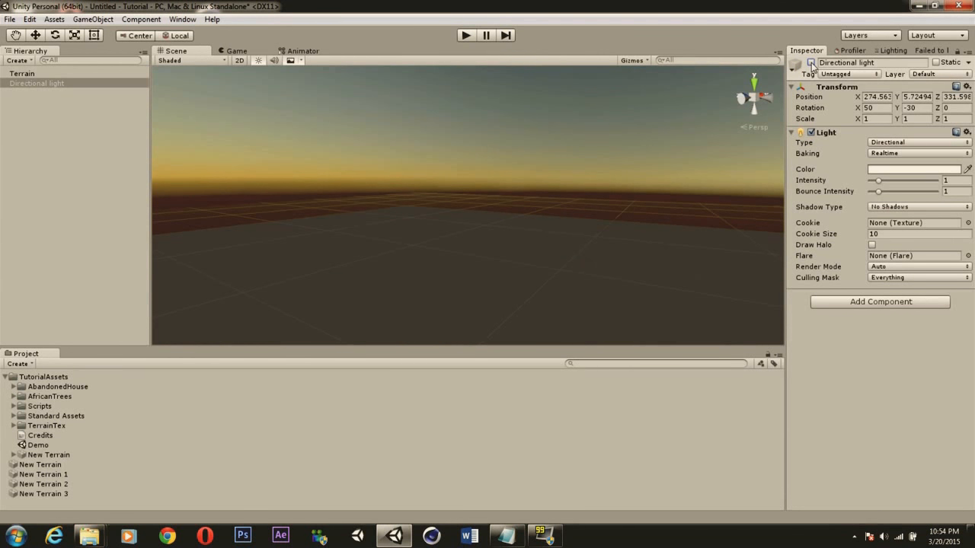
{"action": "left_click", "coordinate": [811, 63]}
{"action": "left_click", "coordinate": [811, 63]}
{"action": "left_click", "coordinate": [811, 63]}
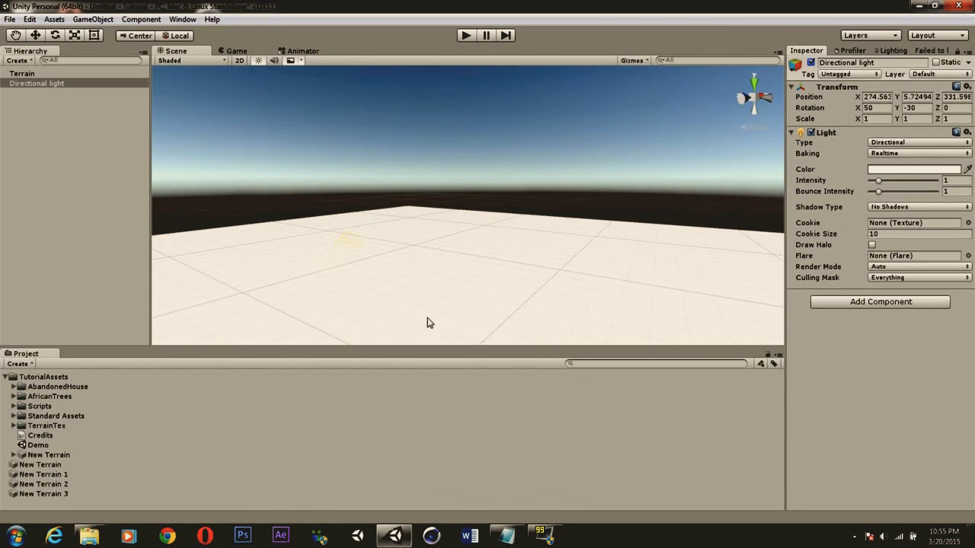
Start adding a paint texture to the terrain, assigning Stoneterrain as its albedo texture.
{"action": "right_click_drag", "start_coordinate": [380, 264], "coordinate": [377, 277]}
{"action": "right_click_drag", "start_coordinate": [368, 204], "coordinate": [442, 237]}
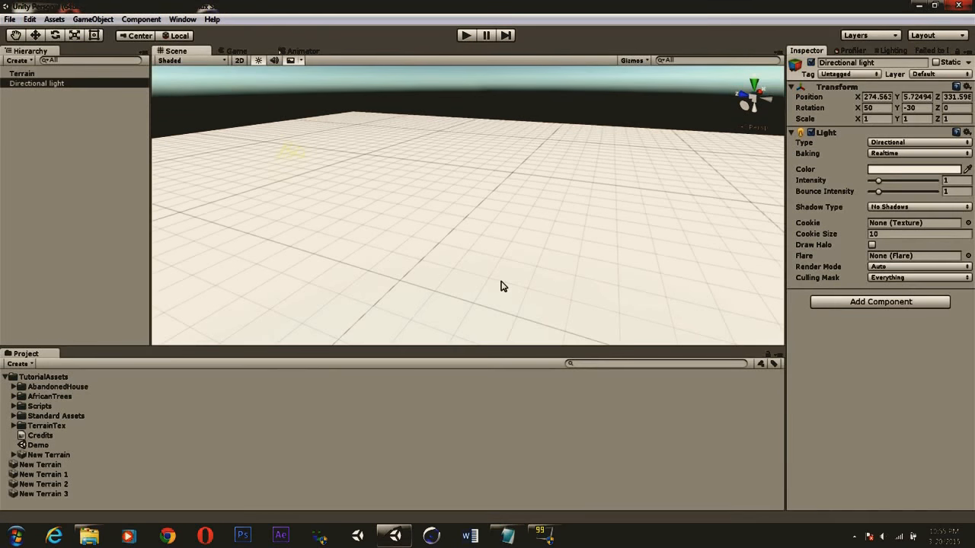
{"action": "left_click", "coordinate": [501, 286]}
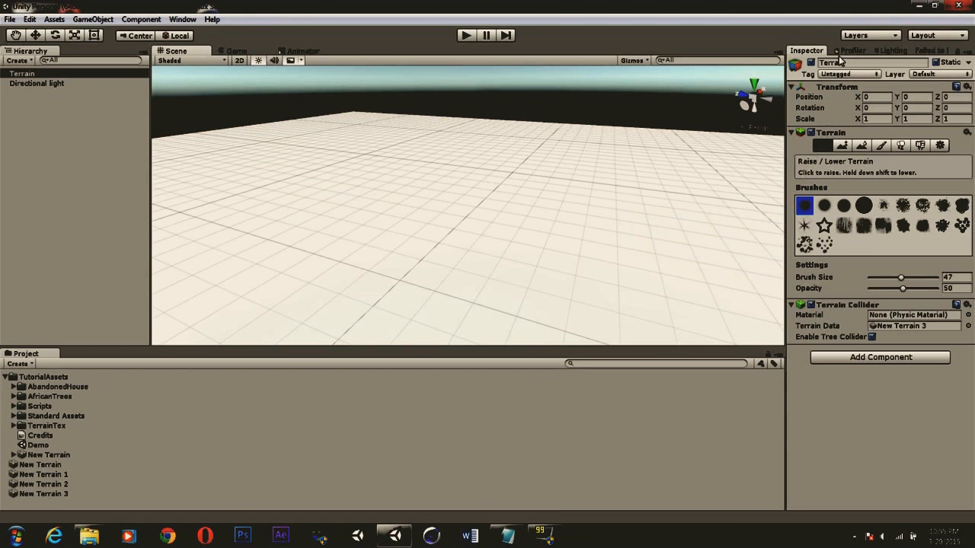
{"action": "left_click", "coordinate": [882, 147]}
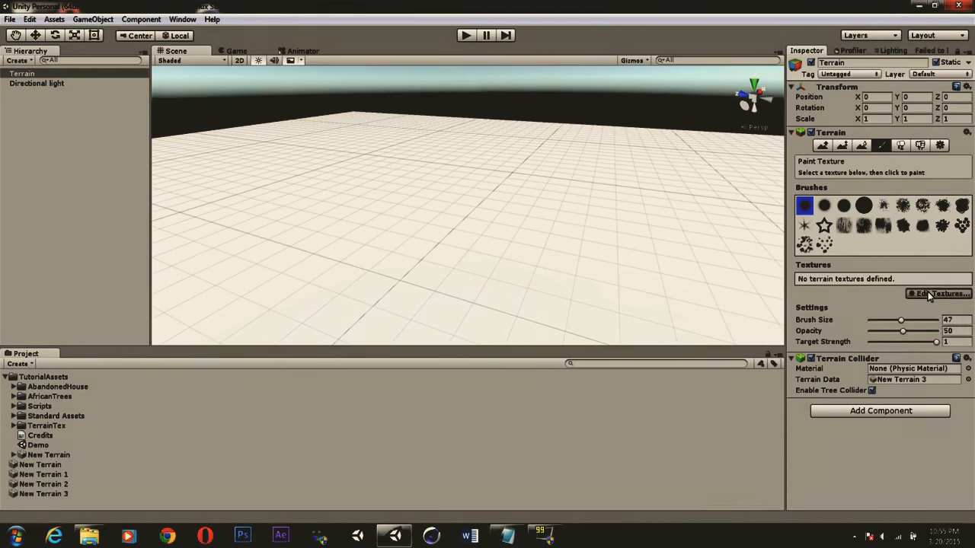
{"action": "left_click", "coordinate": [928, 295]}
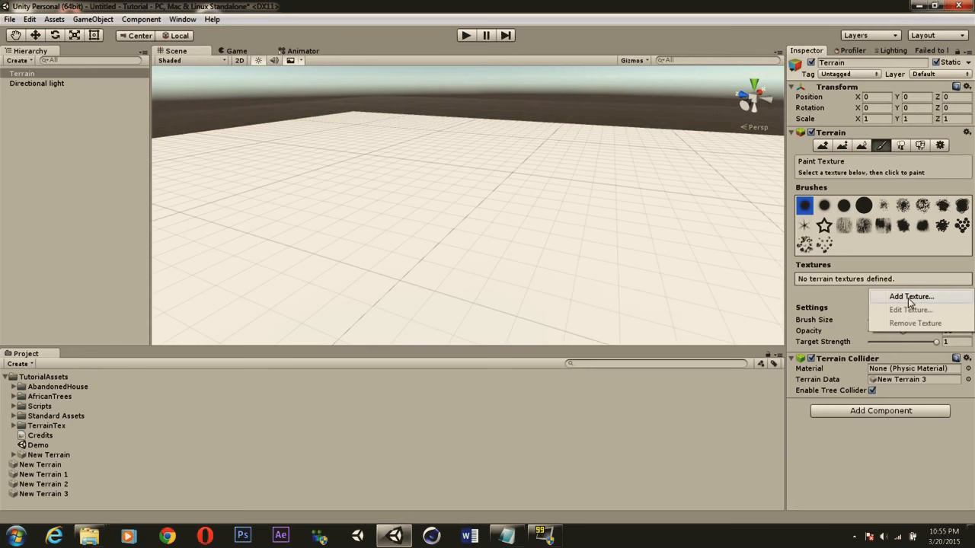
{"action": "left_click", "coordinate": [910, 297]}
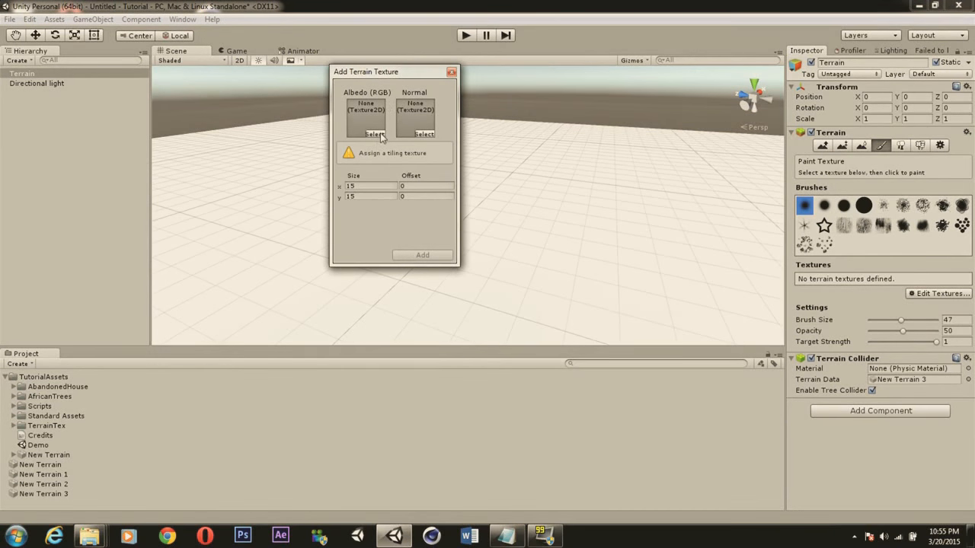
{"action": "left_click", "coordinate": [375, 134]}
{"action": "left_click", "coordinate": [680, 374]}
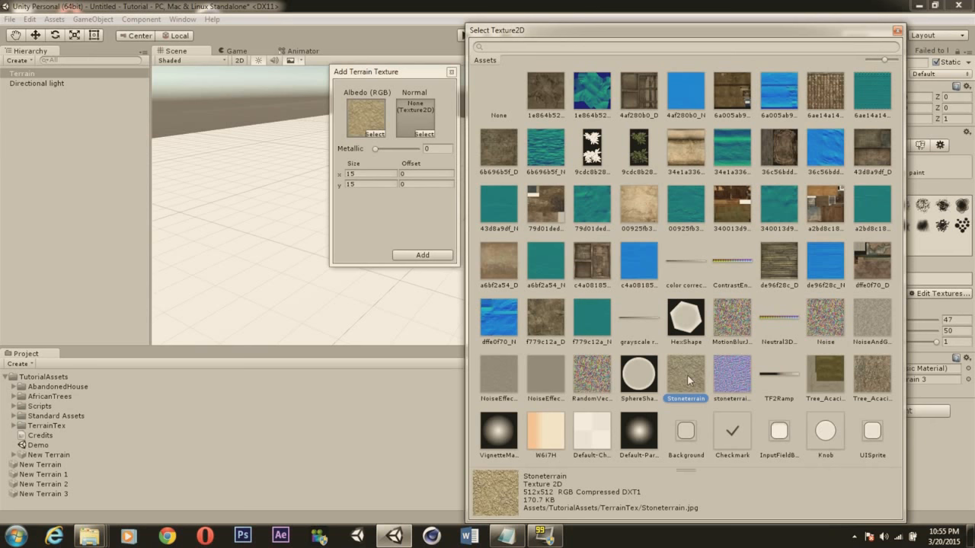
{"action": "left_click", "coordinate": [719, 376]}
{"action": "left_click", "coordinate": [692, 376]}
{"action": "double_click", "coordinate": [688, 377]}
Search the textures for "sto" and assign stoneterrainNRM as the normal map of the new terrain texture.
{"action": "left_click", "coordinate": [425, 134]}
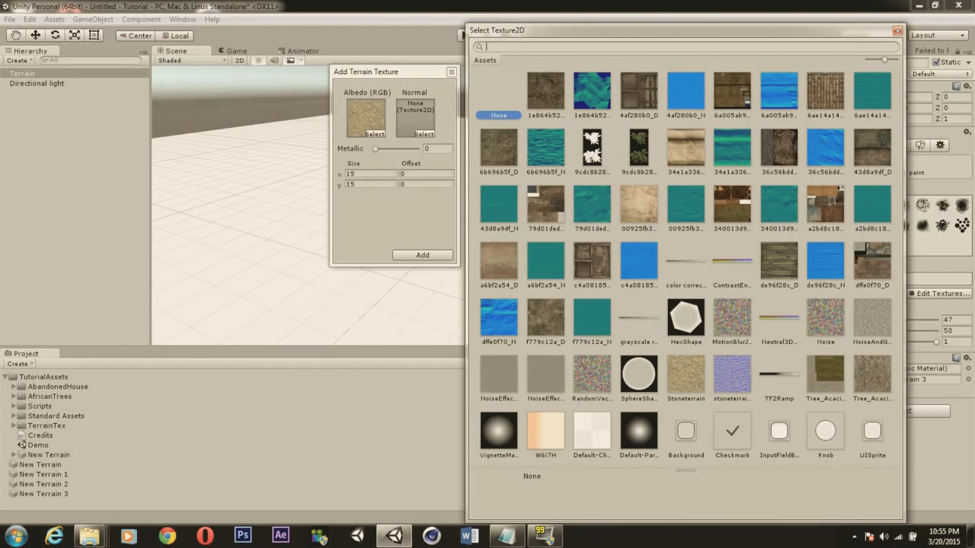
{"action": "type", "text": "sto"}
{"action": "left_click", "coordinate": [593, 101]}
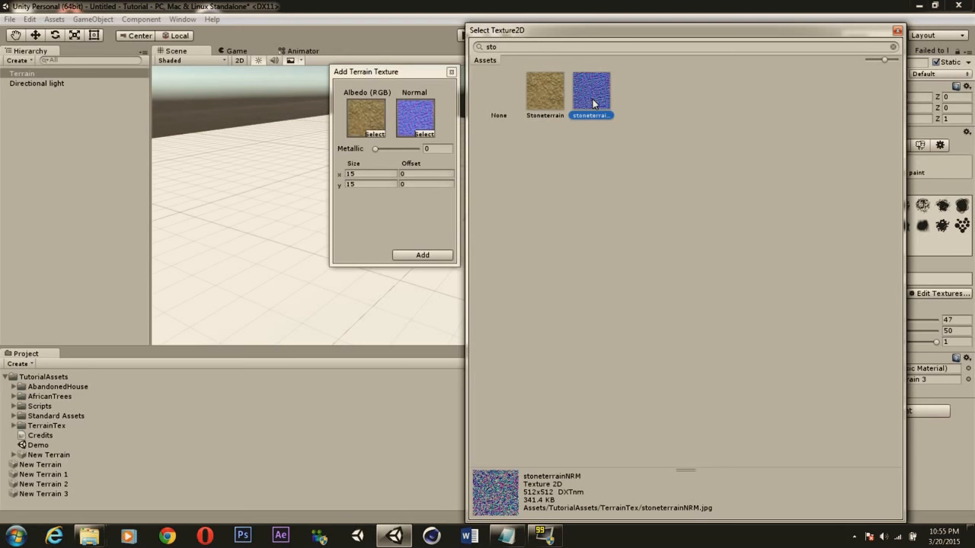
{"action": "double_click", "coordinate": [594, 102]}
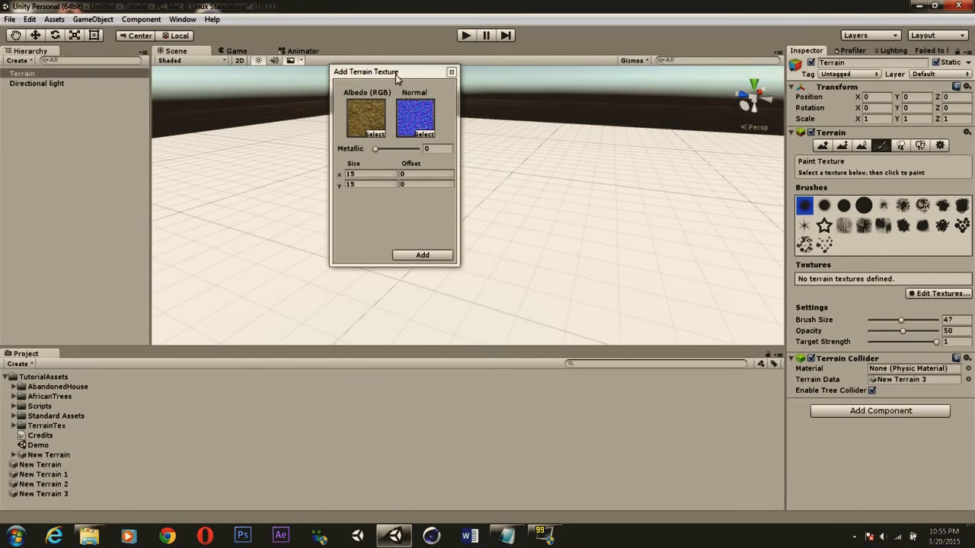
{"action": "left_click_drag", "start_coordinate": [394, 76], "coordinate": [432, 59]}
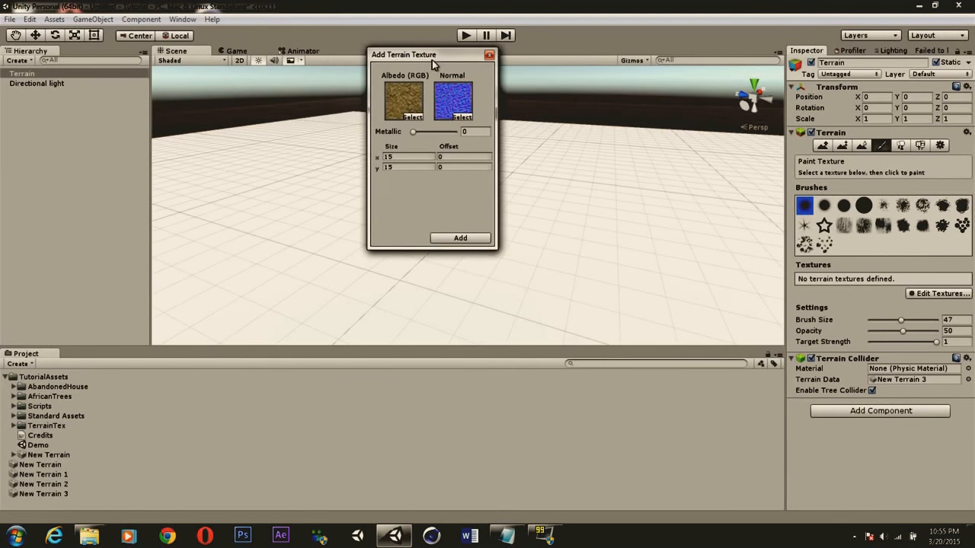
Add the stone texture with its normal map to the terrain at a tile size of 15 by 15.
{"action": "left_click", "coordinate": [461, 238]}
{"action": "right_click_drag", "start_coordinate": [597, 258], "coordinate": [453, 211]}
{"action": "scroll", "coordinate": [453, 211], "scroll_direction": "up", "scroll_amount": 5}
{"action": "mouse_move", "coordinate": [495, 174]}
{"action": "right_mouse_down"}
{"action": "mouse_move", "coordinate": [497, 98]}
{"action": "mouse_move", "coordinate": [508, 137]}
{"action": "mouse_move", "coordinate": [495, 202]}
{"action": "mouse_move", "coordinate": [503, 195]}
{"action": "mouse_move", "coordinate": [519, 234]}
{"action": "mouse_move", "coordinate": [388, 230]}
{"action": "mouse_move", "coordinate": [360, 188]}
{"action": "mouse_move", "coordinate": [434, 154]}
{"action": "mouse_move", "coordinate": [464, 209]}
{"action": "mouse_move", "coordinate": [323, 197]}
{"action": "mouse_move", "coordinate": [476, 231]}
{"action": "mouse_move", "coordinate": [500, 170]}
{"action": "mouse_move", "coordinate": [488, 236]}
{"action": "mouse_move", "coordinate": [507, 211]}
{"action": "mouse_move", "coordinate": [487, 238]}
{"action": "mouse_move", "coordinate": [473, 154]}
{"action": "mouse_move", "coordinate": [464, 292]}
{"action": "mouse_move", "coordinate": [482, 237]}
{"action": "mouse_move", "coordinate": [414, 213]}
{"action": "mouse_move", "coordinate": [383, 224]}
{"action": "mouse_move", "coordinate": [428, 211]}
{"action": "mouse_move", "coordinate": [245, 248]}
{"action": "mouse_move", "coordinate": [444, 218]}
{"action": "mouse_move", "coordinate": [220, 236]}
{"action": "right_mouse_up"}
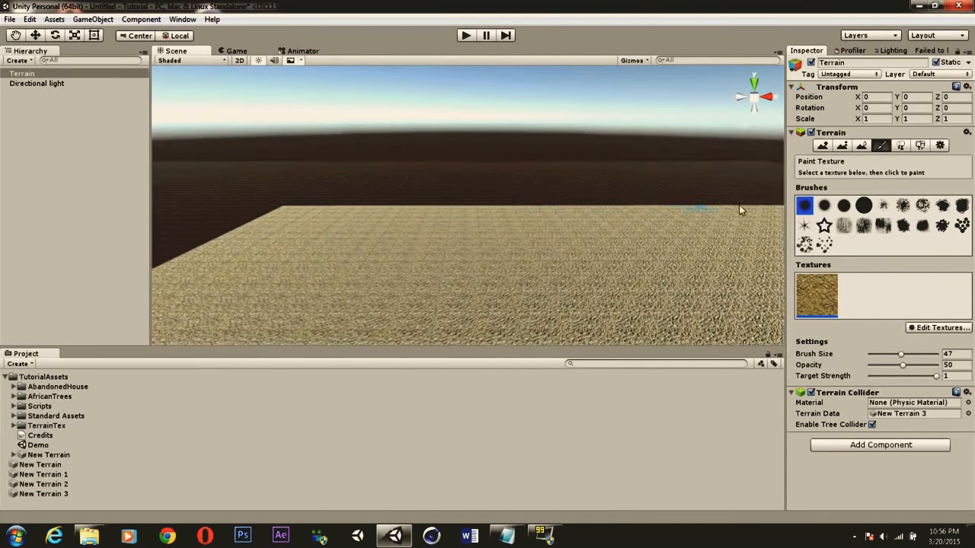
Raise smooth hills near the terrain's far corner with the second round brush at size 47 and opacity 50.
{"action": "left_click", "coordinate": [863, 206]}
{"action": "left_click", "coordinate": [844, 208]}
{"action": "left_click", "coordinate": [825, 207]}
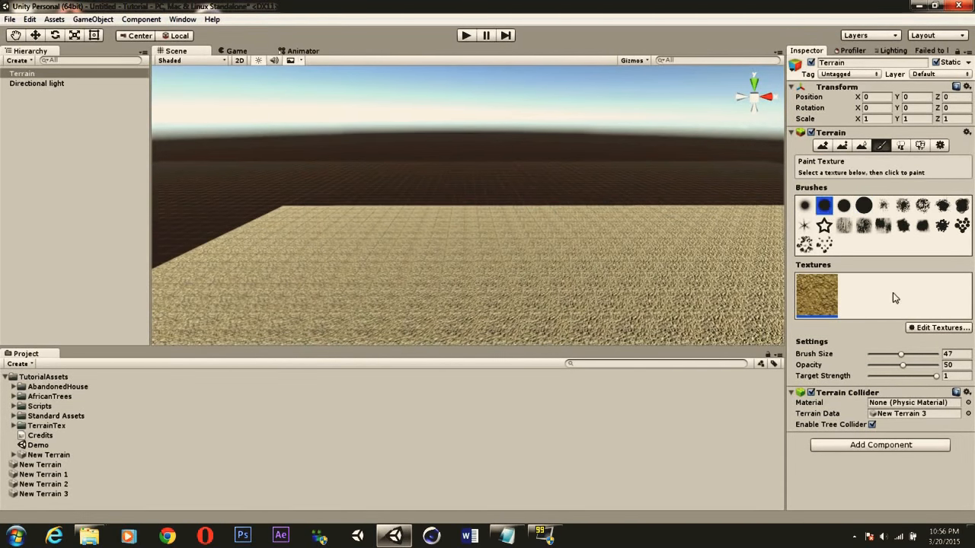
{"action": "left_click", "coordinate": [824, 146]}
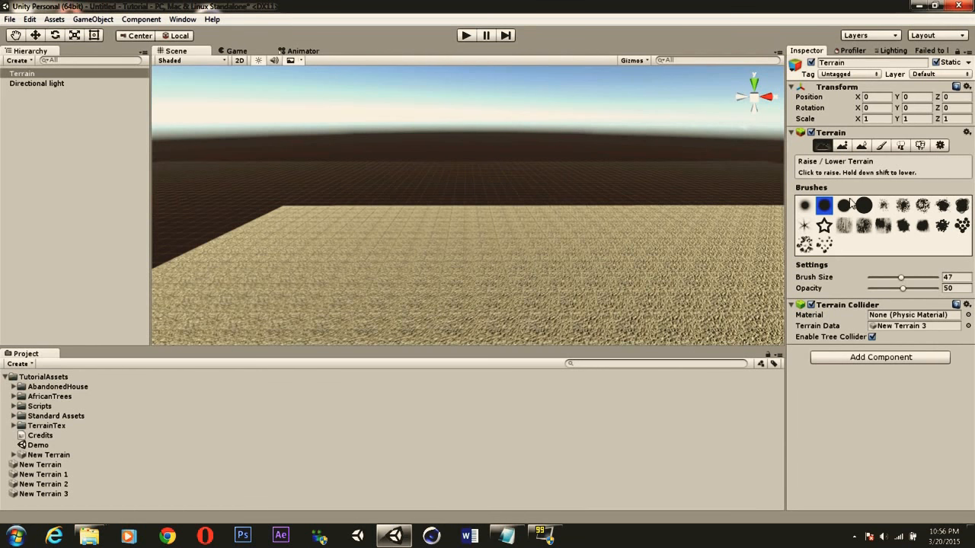
{"action": "right_click_drag", "start_coordinate": [419, 234], "coordinate": [383, 231]}
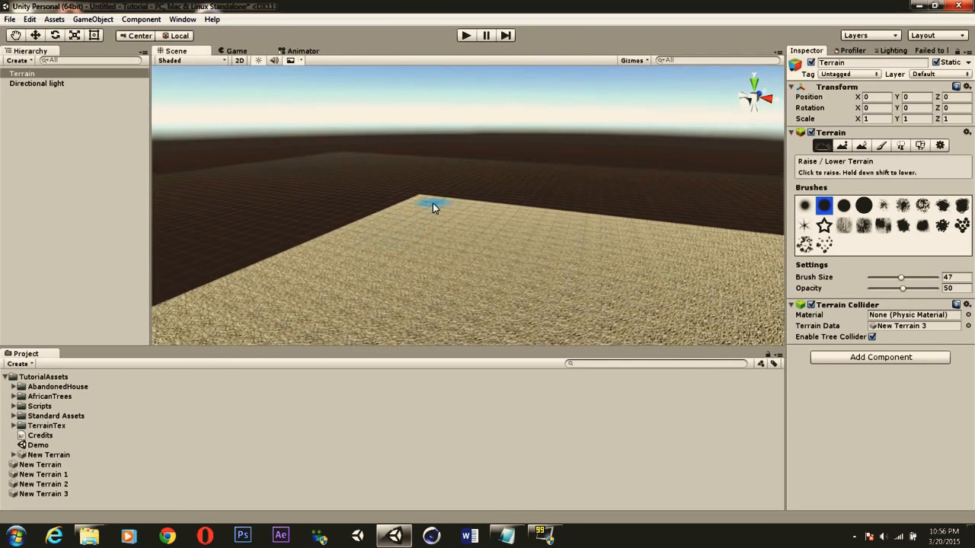
{"action": "left_click", "coordinate": [827, 206]}
{"action": "mouse_move", "coordinate": [428, 202]}
{"action": "left_mouse_down"}
{"action": "mouse_move", "coordinate": [312, 246]}
{"action": "mouse_move", "coordinate": [439, 215]}
{"action": "mouse_move", "coordinate": [509, 214]}
{"action": "mouse_move", "coordinate": [480, 231]}
{"action": "mouse_move", "coordinate": [415, 229]}
{"action": "mouse_move", "coordinate": [610, 221]}
{"action": "mouse_move", "coordinate": [576, 233]}
{"action": "left_mouse_up"}
{"action": "mouse_move", "coordinate": [357, 266]}
{"action": "left_mouse_down"}
{"action": "mouse_move", "coordinate": [265, 282]}
{"action": "mouse_move", "coordinate": [533, 249]}
{"action": "mouse_move", "coordinate": [633, 250]}
{"action": "mouse_move", "coordinate": [651, 234]}
{"action": "left_mouse_up"}
Raise rugged hills along the terrain's edge with a rough textured brush, and extend them using the largest solid round brush.
{"action": "right_click_drag", "start_coordinate": [717, 240], "coordinate": [835, 240]}
{"action": "left_click", "coordinate": [866, 228]}
{"action": "mouse_move", "coordinate": [579, 229]}
{"action": "left_mouse_down"}
{"action": "mouse_move", "coordinate": [406, 264]}
{"action": "mouse_move", "coordinate": [333, 261]}
{"action": "mouse_move", "coordinate": [328, 203]}
{"action": "mouse_move", "coordinate": [614, 218]}
{"action": "mouse_move", "coordinate": [568, 206]}
{"action": "left_mouse_up"}
{"action": "right_click_drag", "start_coordinate": [687, 218], "coordinate": [530, 208]}
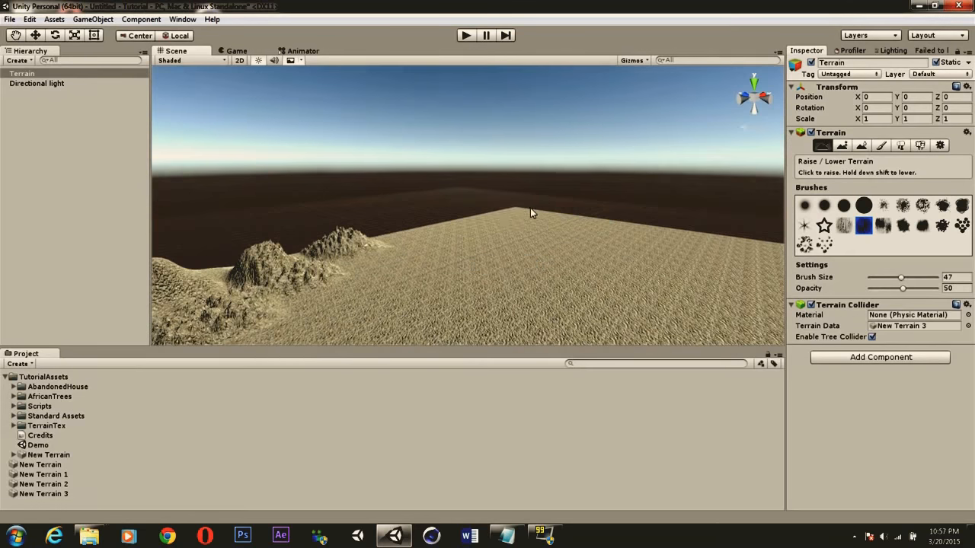
{"action": "left_click", "coordinate": [863, 205]}
{"action": "left_click", "coordinate": [392, 241]}
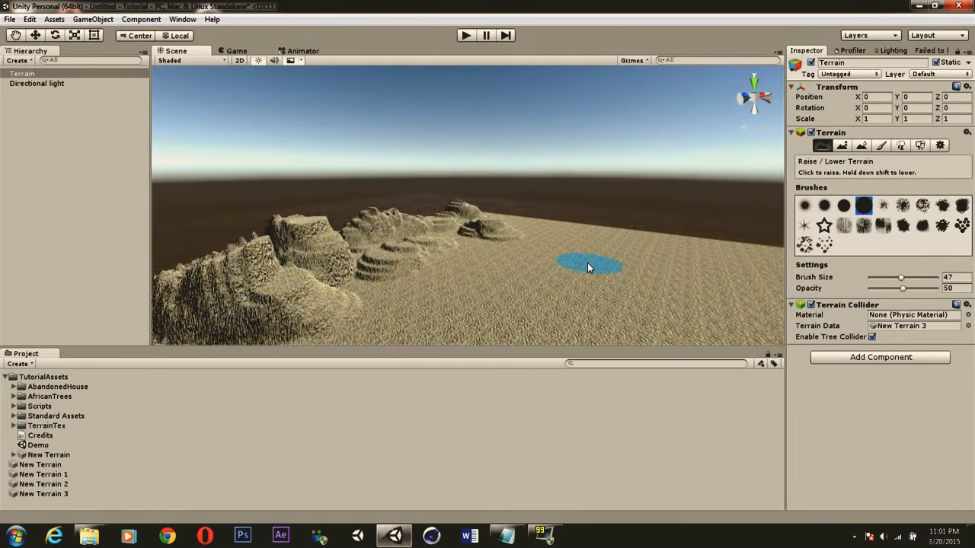
Review the albedo, normal map, metallic and size settings of the terrain's stone texture without changing them.
{"action": "left_click", "coordinate": [881, 145]}
{"action": "left_click", "coordinate": [941, 328]}
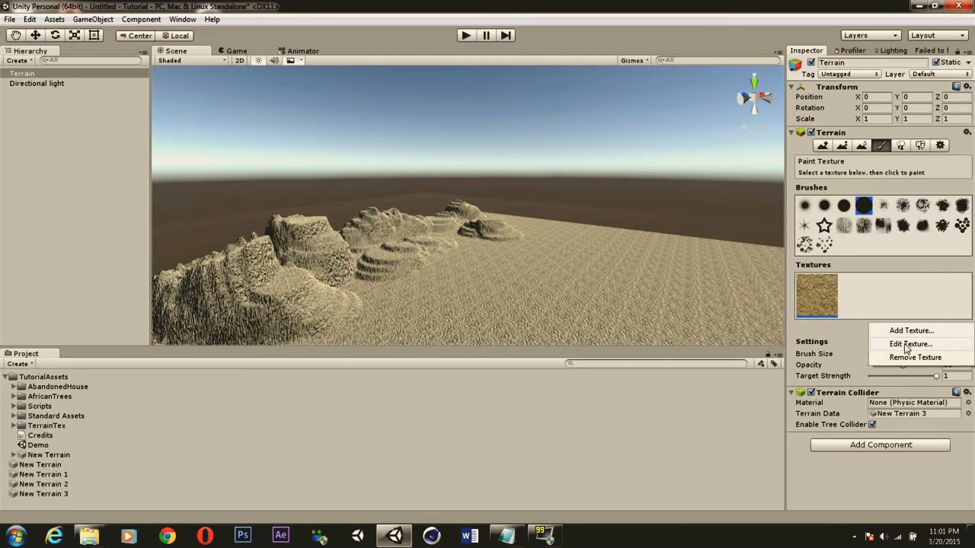
{"action": "left_click", "coordinate": [910, 344]}
{"action": "left_click_drag", "start_coordinate": [472, 88], "coordinate": [474, 89]}
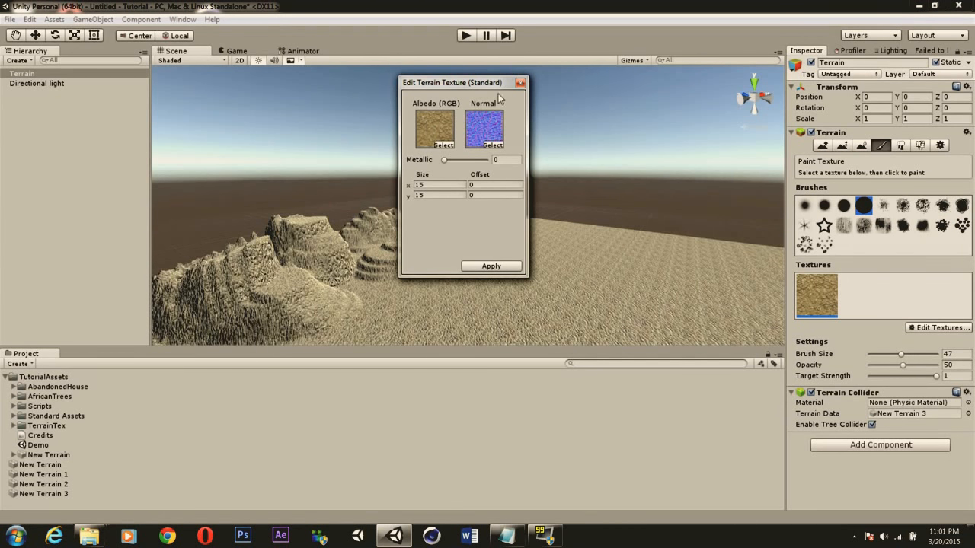
{"action": "left_click", "coordinate": [521, 82]}
Raise a smooth hill on the flat edge beside the existing mountains with the second round brush.
{"action": "mouse_move", "coordinate": [605, 238]}
{"action": "left_mouse_down", "text": "alt"}
{"action": "mouse_move", "coordinate": [276, 262]}
{"action": "mouse_move", "coordinate": [442, 256]}
{"action": "left_mouse_up", "text": "alt"}
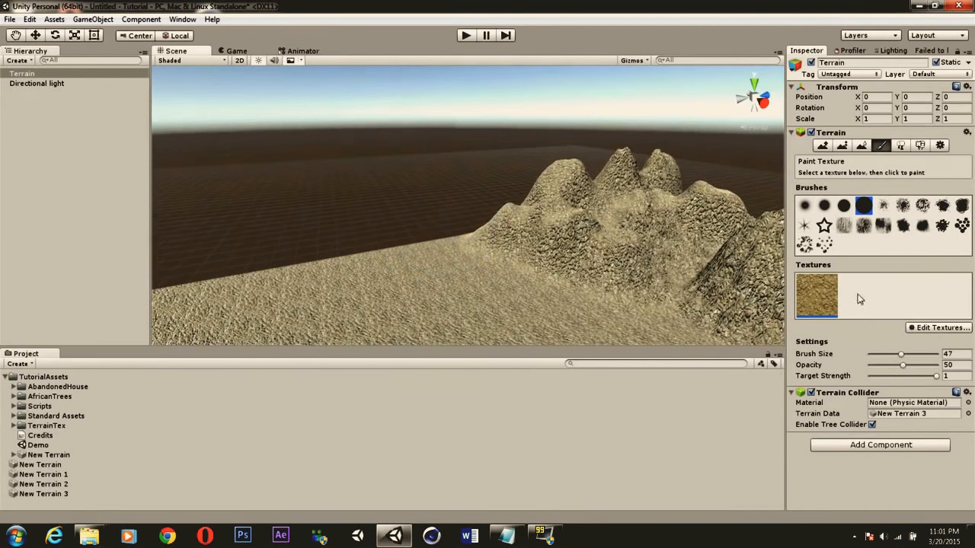
{"action": "left_click", "coordinate": [825, 206]}
{"action": "left_click", "coordinate": [820, 145]}
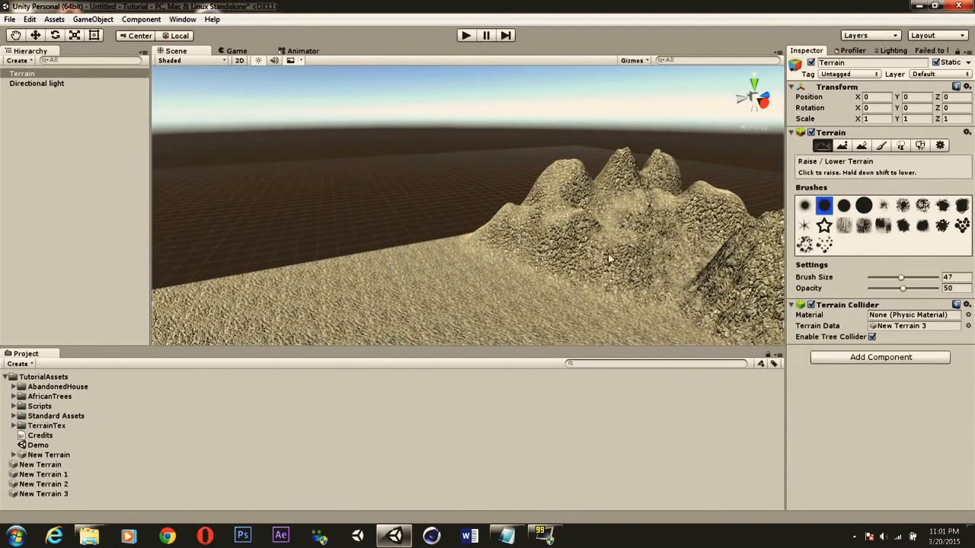
{"action": "left_click_drag", "start_coordinate": [401, 259], "coordinate": [490, 269]}
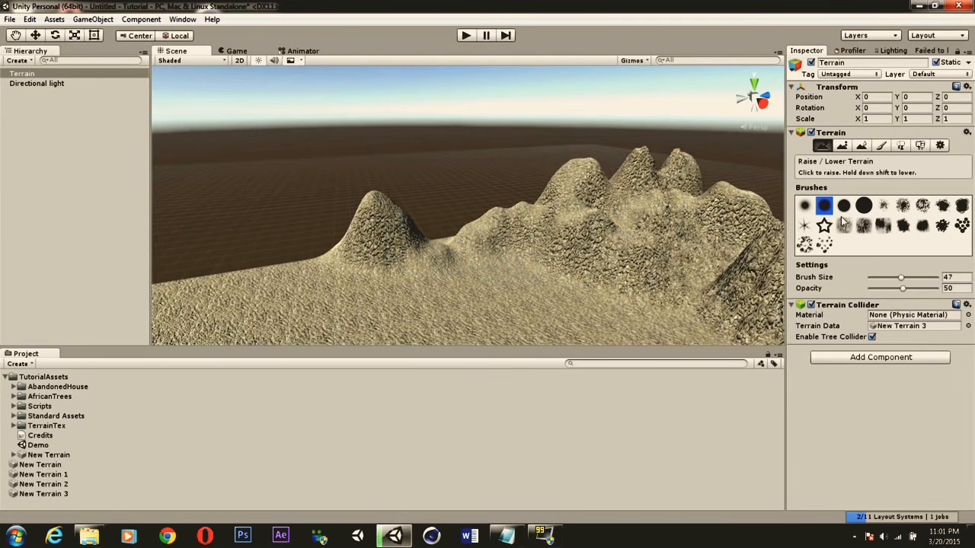
Raise more hills and peaks along the remaining terrain edges with the third round brush.
{"action": "left_click", "coordinate": [844, 205]}
{"action": "left_click", "coordinate": [454, 266]}
{"action": "left_click", "coordinate": [257, 270]}
{"action": "mouse_move", "coordinate": [473, 266]}
{"action": "right_mouse_down"}
{"action": "mouse_move", "coordinate": [384, 278]}
{"action": "mouse_move", "coordinate": [293, 255]}
{"action": "right_mouse_up"}
{"action": "mouse_move", "coordinate": [426, 247]}
{"action": "left_mouse_down"}
{"action": "mouse_move", "coordinate": [373, 245]}
{"action": "mouse_move", "coordinate": [384, 207]}
{"action": "mouse_move", "coordinate": [283, 224]}
{"action": "mouse_move", "coordinate": [418, 211]}
{"action": "left_mouse_up"}
{"action": "right_click_drag", "start_coordinate": [418, 211], "coordinate": [252, 217]}
{"action": "mouse_move", "coordinate": [609, 209]}
{"action": "left_mouse_down"}
{"action": "mouse_move", "coordinate": [427, 193]}
{"action": "mouse_move", "coordinate": [663, 229]}
{"action": "left_mouse_up"}
{"action": "right_click_drag", "start_coordinate": [426, 198], "coordinate": [518, 259]}
Raise a further stretch of uneven mountains along the terrain border with a speckled brush.
{"action": "left_click", "coordinate": [903, 206]}
{"action": "left_click_drag", "start_coordinate": [537, 134], "coordinate": [251, 133]}
{"action": "mouse_move", "coordinate": [336, 183]}
{"action": "right_mouse_down"}
{"action": "mouse_move", "coordinate": [579, 99]}
{"action": "mouse_move", "coordinate": [592, 245]}
{"action": "mouse_move", "coordinate": [628, 269]}
{"action": "right_mouse_up"}
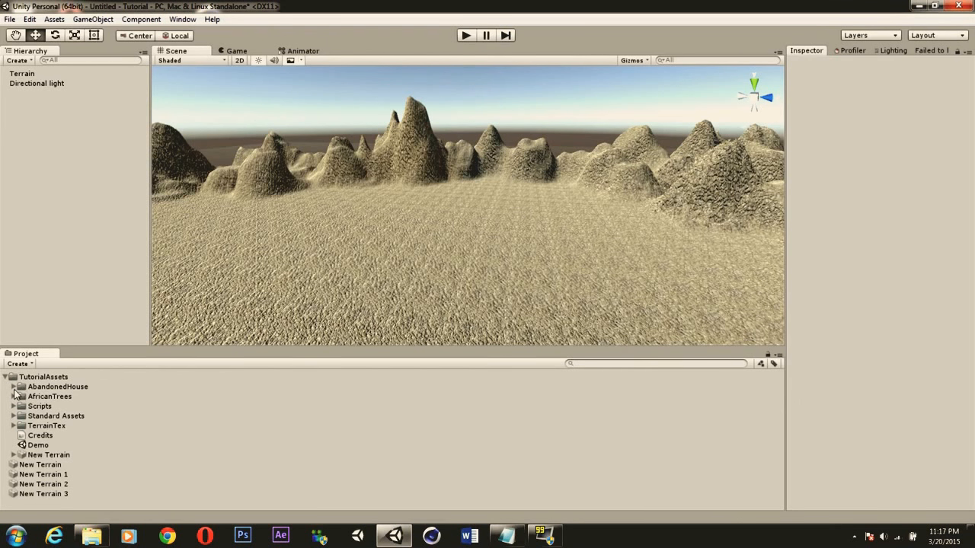
Place the Abandoned House prefab on the terrain and move it to about X 184.3, Y -0.3, Z 238.8.
{"action": "left_click", "coordinate": [14, 388]}
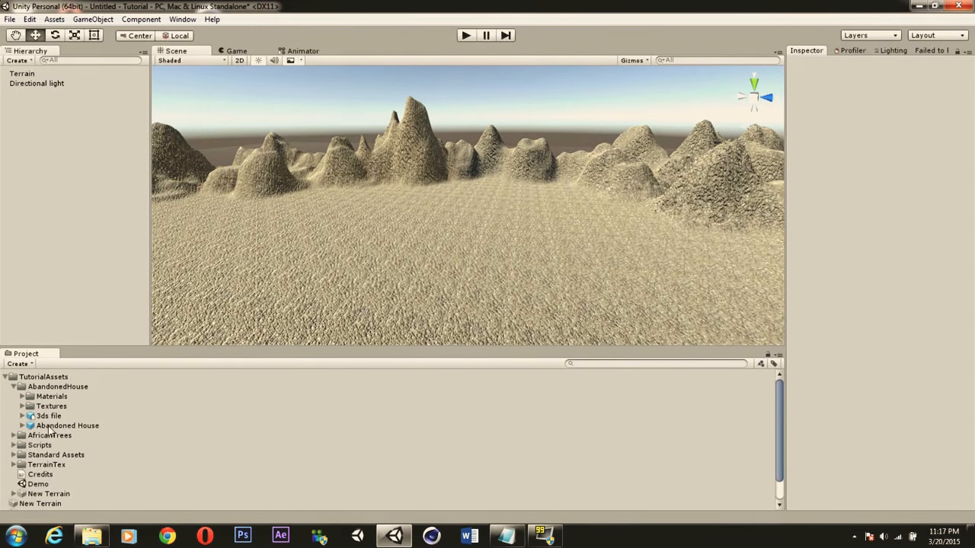
{"action": "left_click_drag", "start_coordinate": [45, 429], "coordinate": [367, 251]}
{"action": "right_click_drag", "start_coordinate": [563, 241], "coordinate": [421, 229]}
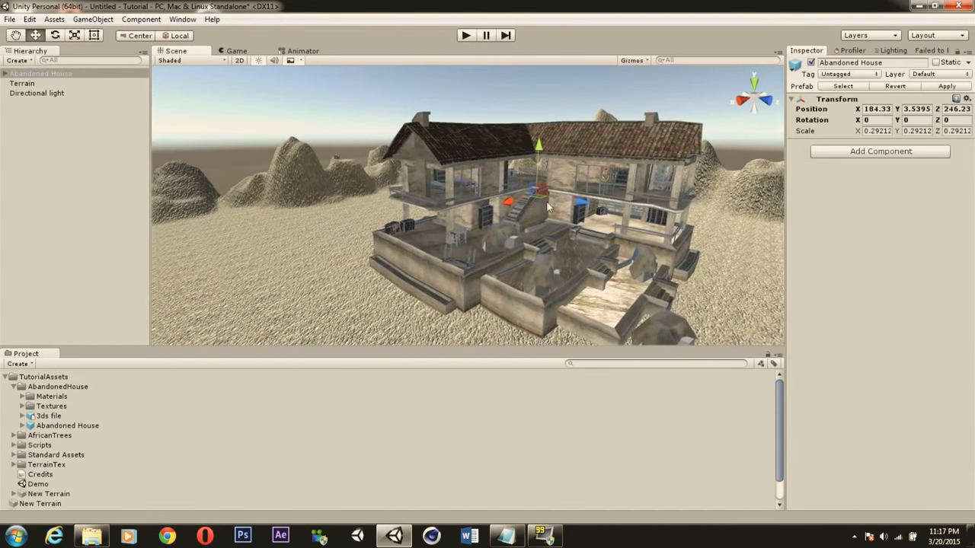
{"action": "left_click_drag", "start_coordinate": [569, 200], "coordinate": [594, 209]}
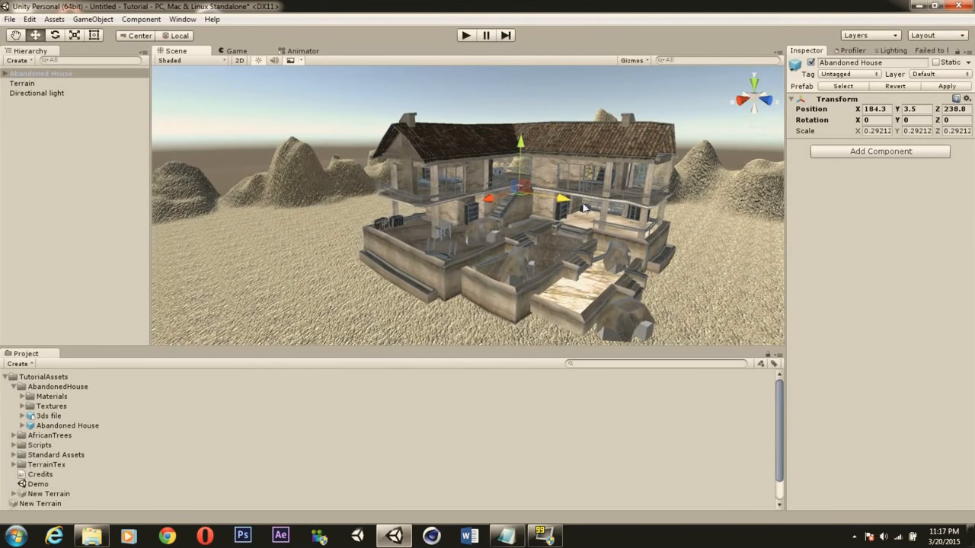
{"action": "left_click_drag", "start_coordinate": [521, 143], "coordinate": [530, 155]}
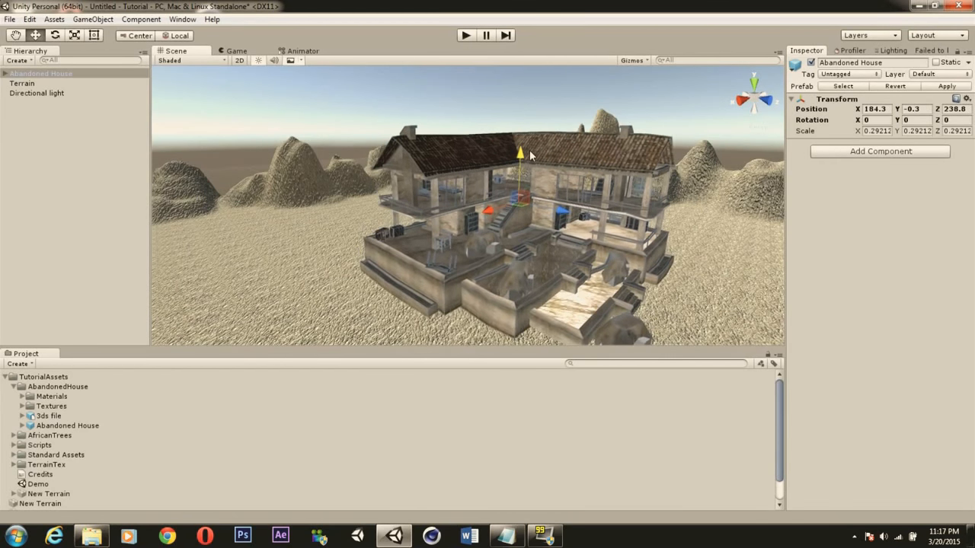
Scale the house uniformly to about 0.21 and rotate it about 26.4 degrees around the Y axis.
{"action": "left_click", "coordinate": [74, 35]}
{"action": "left_click_drag", "start_coordinate": [521, 205], "coordinate": [160, 93]}
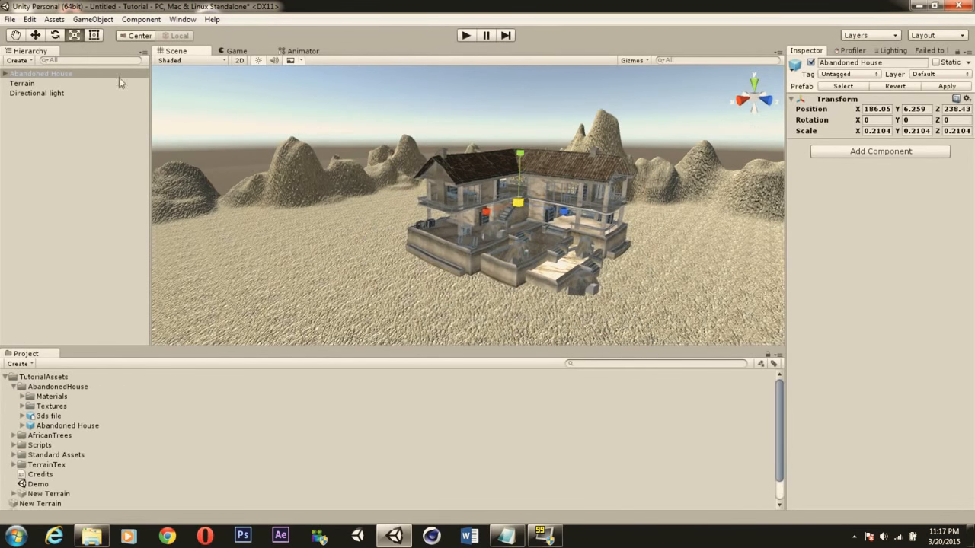
{"action": "left_click", "coordinate": [54, 35]}
{"action": "left_click_drag", "start_coordinate": [535, 216], "coordinate": [486, 221]}
Lower the house until its base meets the terrain, at about Y -0.6.
{"action": "left_click", "coordinate": [35, 36]}
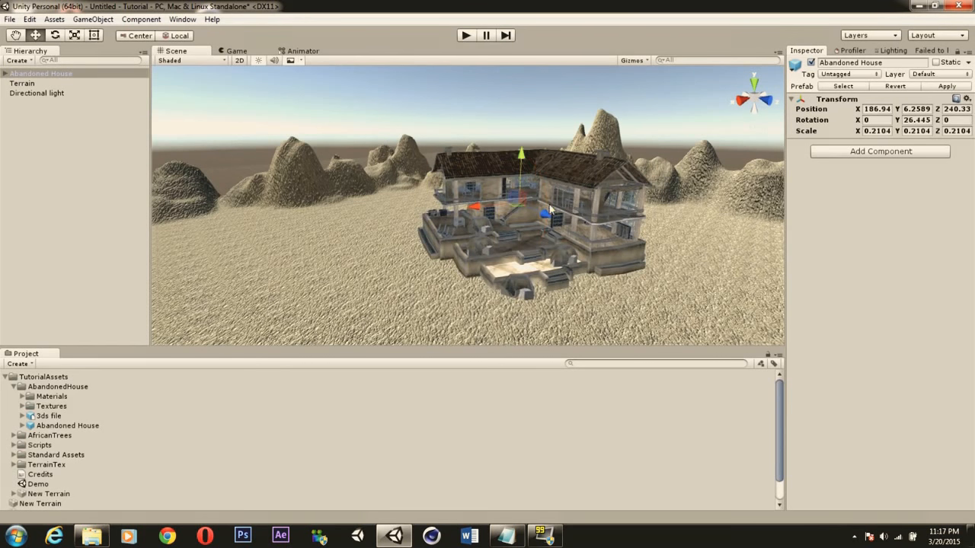
{"action": "left_click_drag", "start_coordinate": [524, 161], "coordinate": [523, 177]}
{"action": "right_click_drag", "start_coordinate": [542, 195], "coordinate": [517, 244]}
{"action": "scroll", "coordinate": [550, 253], "scroll_direction": "up", "scroll_amount": 3}
{"action": "scroll", "coordinate": [549, 252], "scroll_direction": "up", "scroll_amount": 2}
{"action": "scroll", "coordinate": [518, 244], "scroll_direction": "up", "scroll_amount": 5}
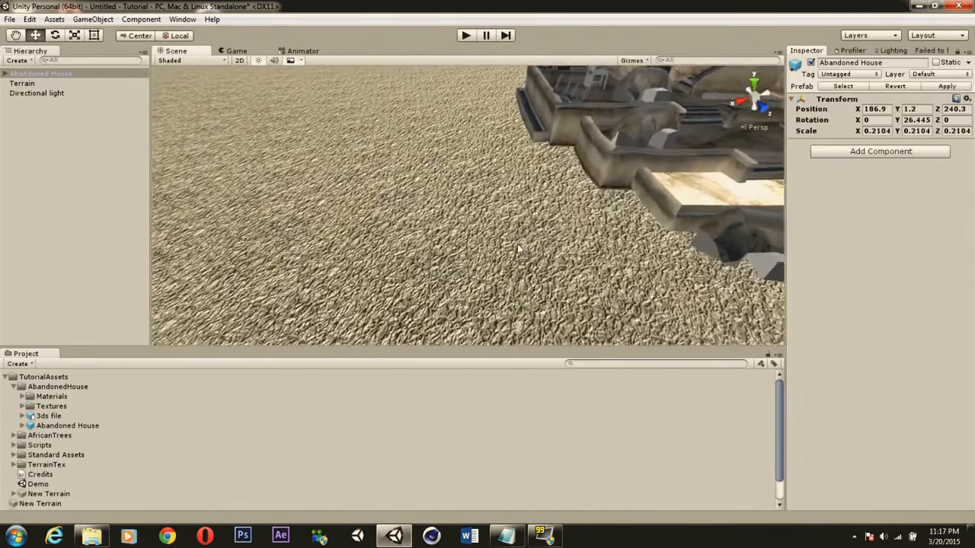
{"action": "key", "text": "f"}
{"action": "left_click_drag", "start_coordinate": [533, 128], "coordinate": [531, 136]}
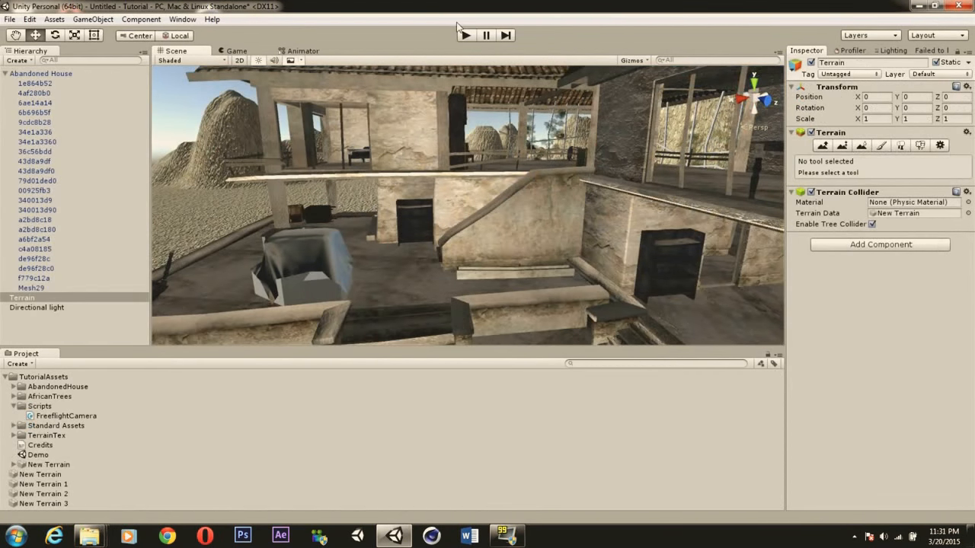
Select the house's stair and ledge mesh 34e1a336 to show its material settings.
{"action": "left_click", "coordinate": [5, 74]}
{"action": "left_click_drag", "start_coordinate": [407, 201], "coordinate": [455, 224], "text": "alt"}
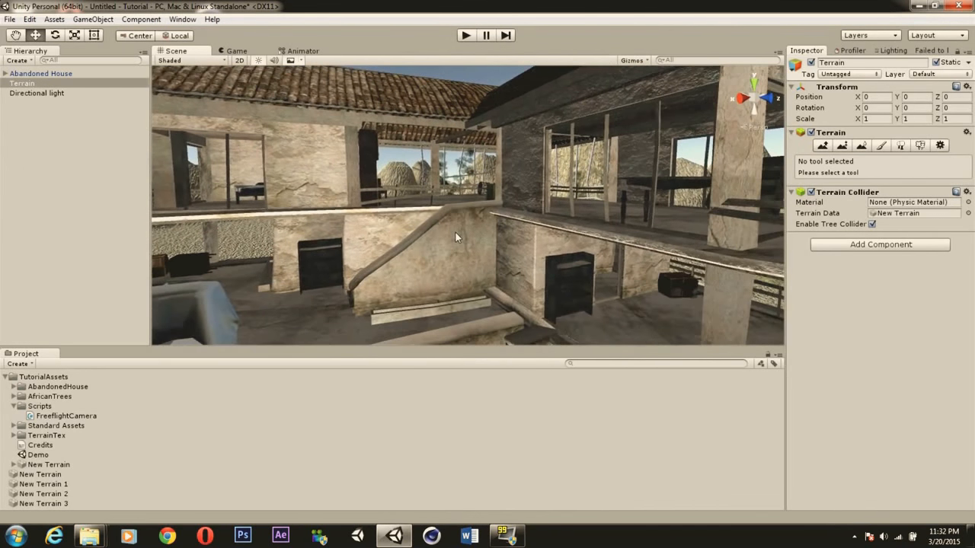
{"action": "left_click", "coordinate": [455, 231]}
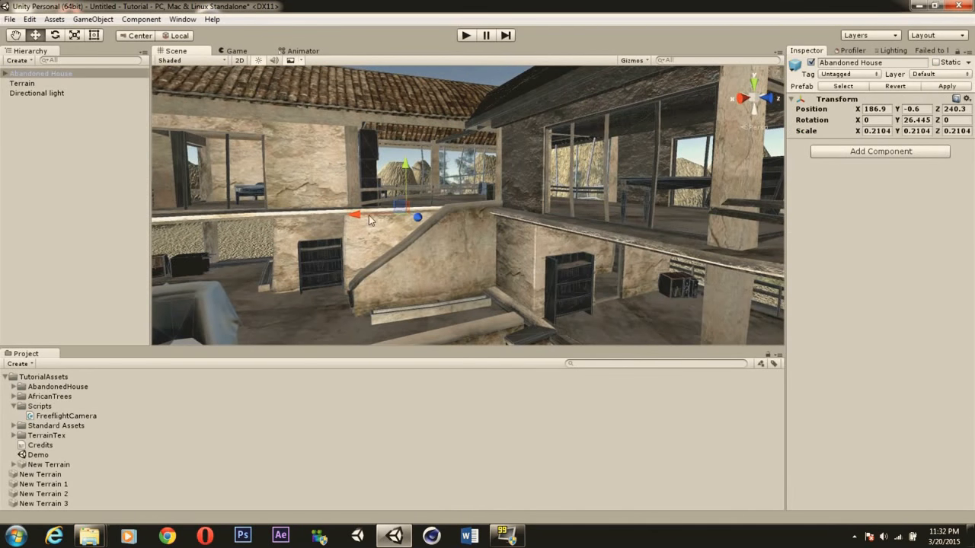
{"action": "left_click", "coordinate": [447, 241]}
{"action": "left_click_drag", "start_coordinate": [448, 240], "coordinate": [431, 301], "text": "alt"}
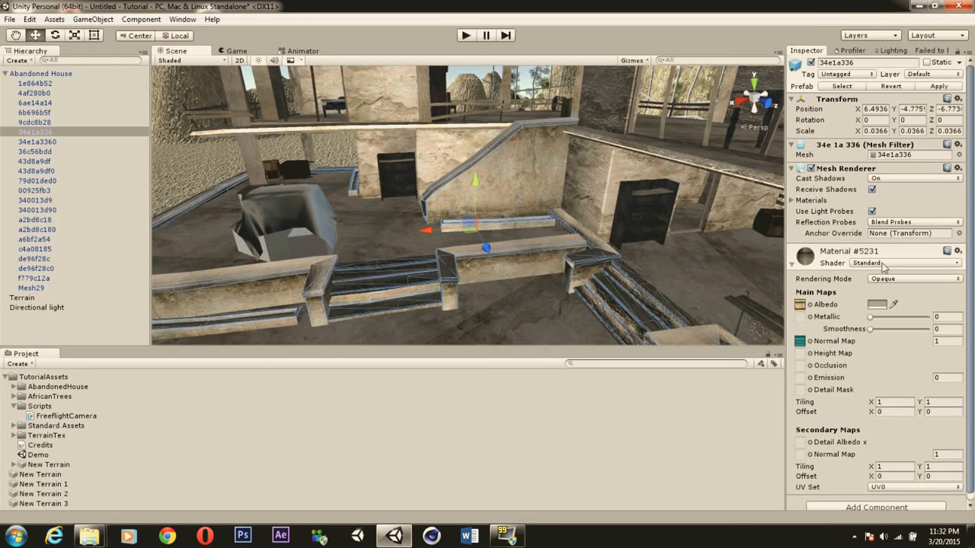
{"action": "left_click_drag", "start_coordinate": [602, 256], "coordinate": [481, 206], "text": "alt"}
{"action": "right_click_drag", "start_coordinate": [482, 205], "coordinate": [557, 257]}
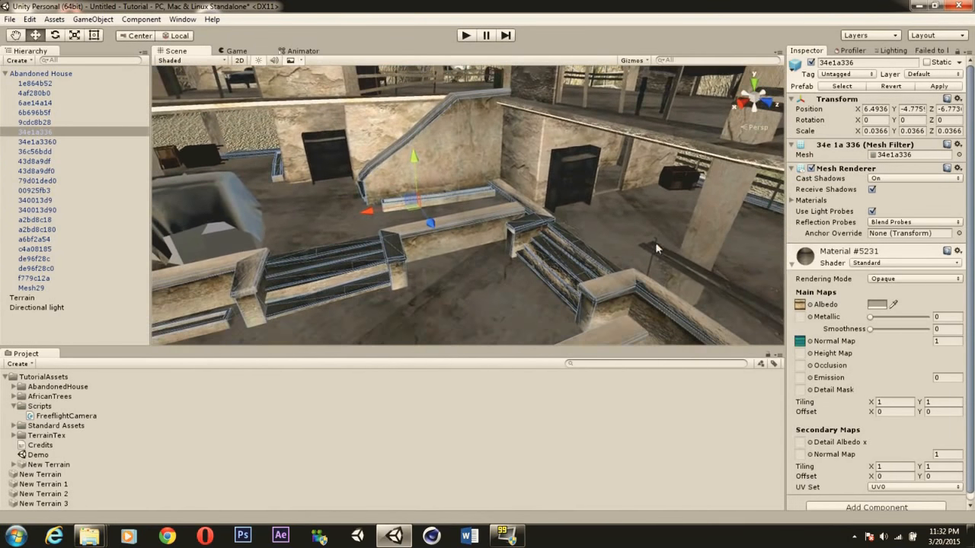
Review the shaders available for Material #5231, keeping the Standard shader.
{"action": "left_click", "coordinate": [856, 262]}
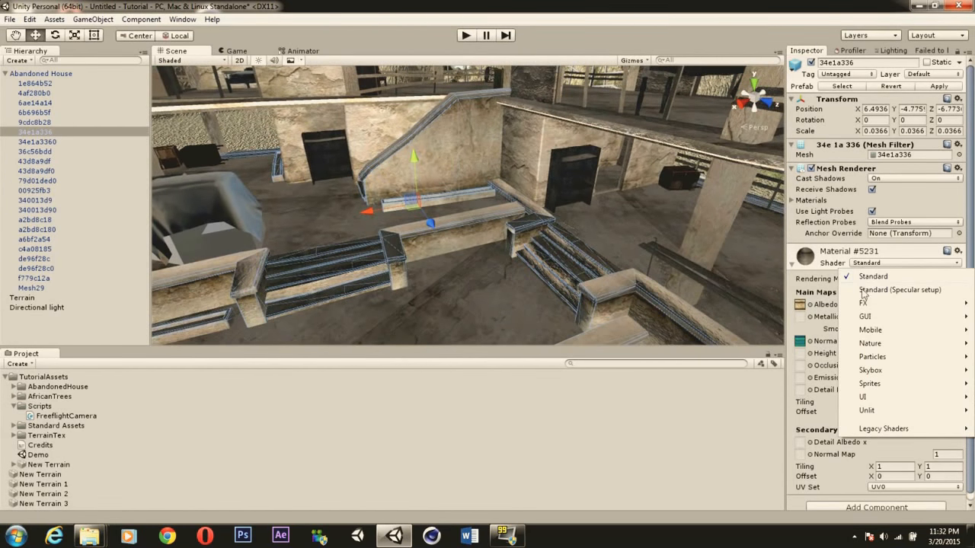
{"action": "left_click", "coordinate": [861, 277]}
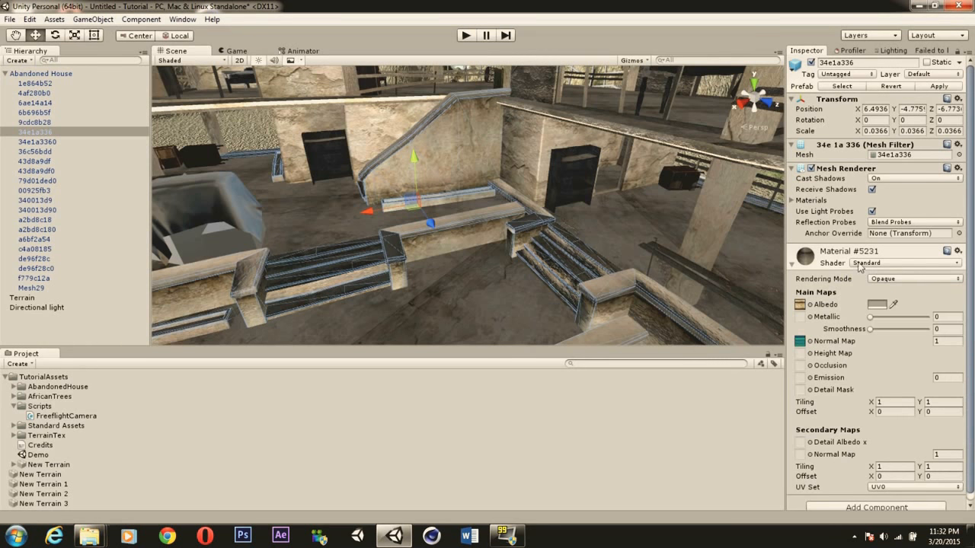
{"action": "left_click", "coordinate": [858, 263]}
{"action": "left_click", "coordinate": [854, 253]}
{"action": "right_click_drag", "start_coordinate": [633, 222], "coordinate": [600, 222]}
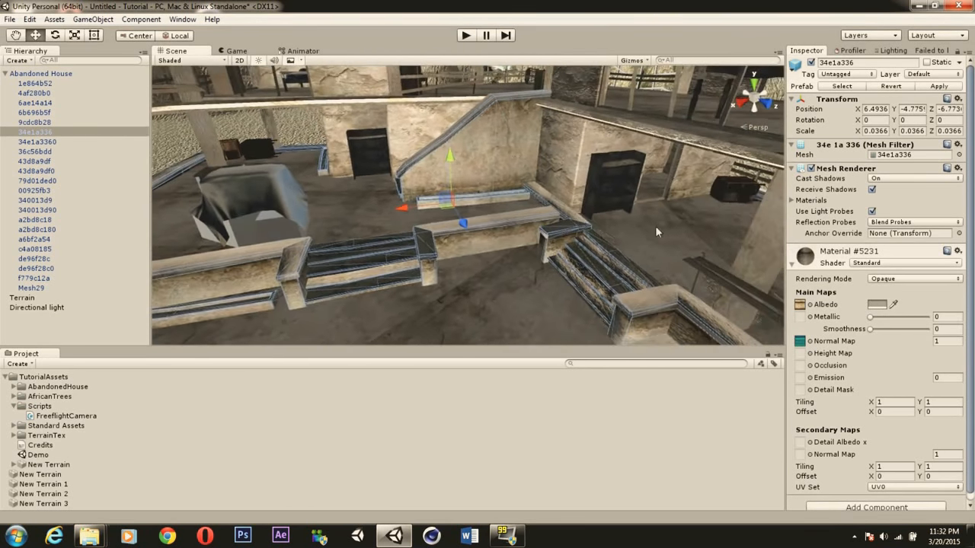
Try lighter albedo tints up to white on Material #5231, and set the tint to grey RGB 171, 171, 171.
{"action": "left_click", "coordinate": [876, 305]}
{"action": "left_click", "coordinate": [119, 6]}
{"action": "left_click", "coordinate": [878, 305]}
{"action": "mouse_move", "coordinate": [14, 82]}
{"action": "left_mouse_down"}
{"action": "mouse_move", "coordinate": [16, 62]}
{"action": "mouse_move", "coordinate": [16, 74]}
{"action": "left_mouse_up"}
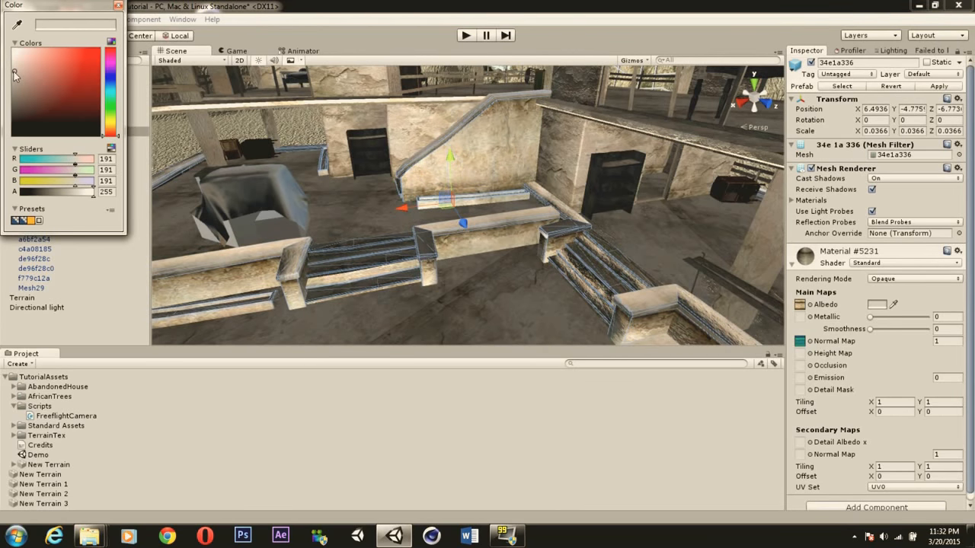
{"action": "left_click_drag", "start_coordinate": [15, 74], "coordinate": [12, 30]}
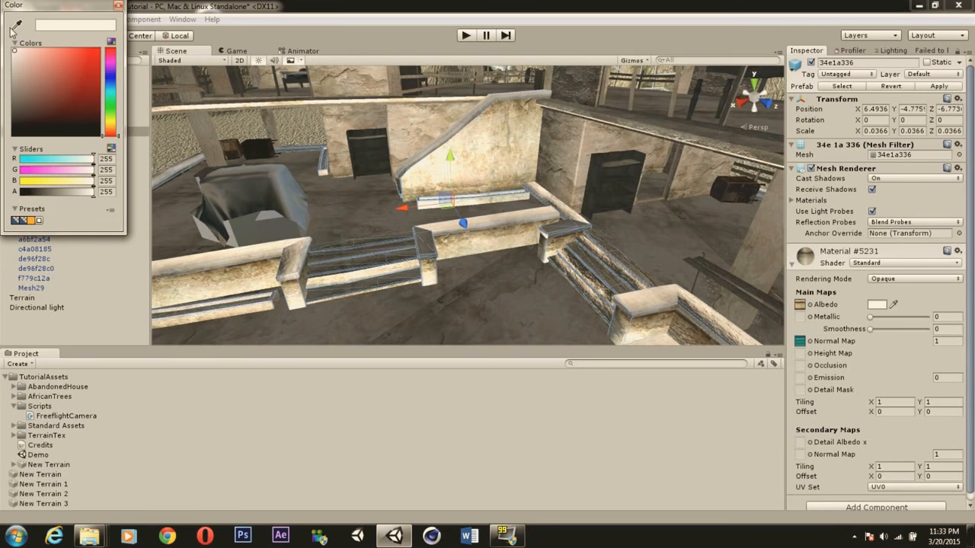
{"action": "mouse_move", "coordinate": [14, 50]}
{"action": "left_mouse_down"}
{"action": "mouse_move", "coordinate": [3, 163]}
{"action": "mouse_move", "coordinate": [3, 67]}
{"action": "mouse_move", "coordinate": [3, 103]}
{"action": "mouse_move", "coordinate": [2, 77]}
{"action": "mouse_move", "coordinate": [2, 88]}
{"action": "mouse_move", "coordinate": [11, 78]}
{"action": "left_mouse_up"}
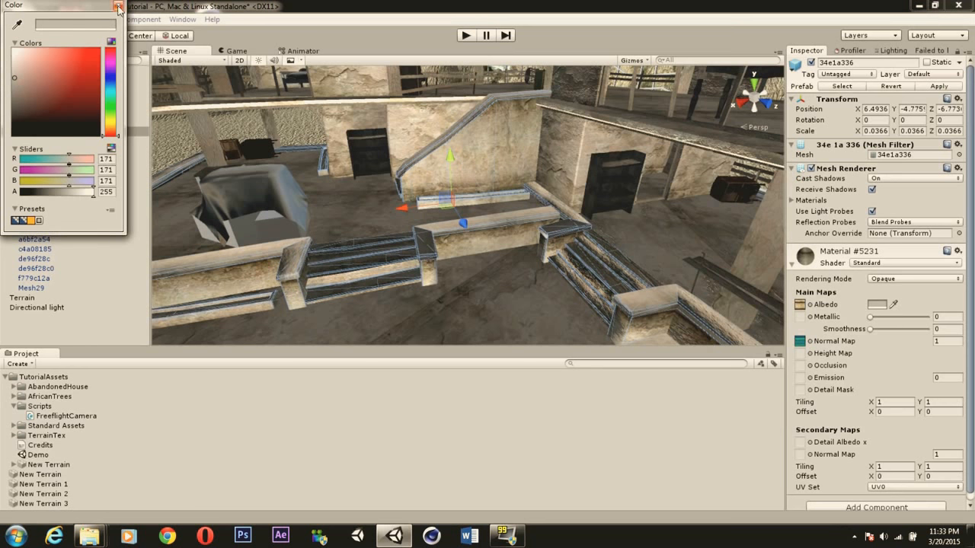
{"action": "left_click", "coordinate": [117, 6]}
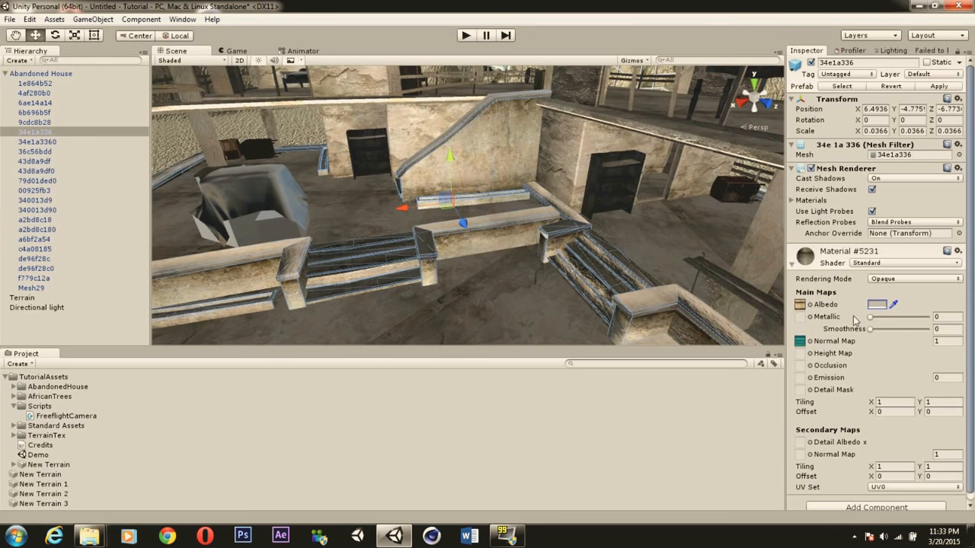
Try metallic values of 0.31 and higher on Material #5231, and set the metallic value back to 0.
{"action": "left_click", "coordinate": [873, 266]}
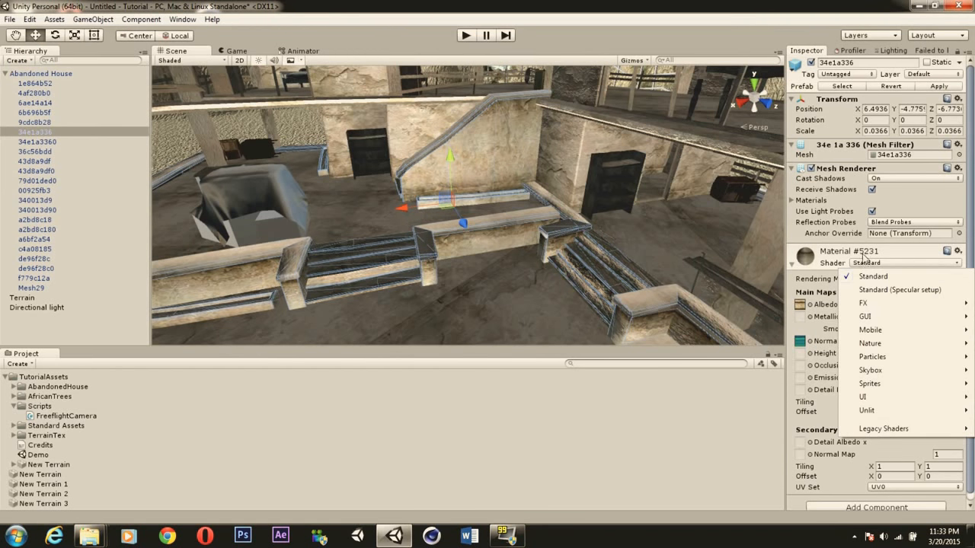
{"action": "left_click", "coordinate": [834, 267]}
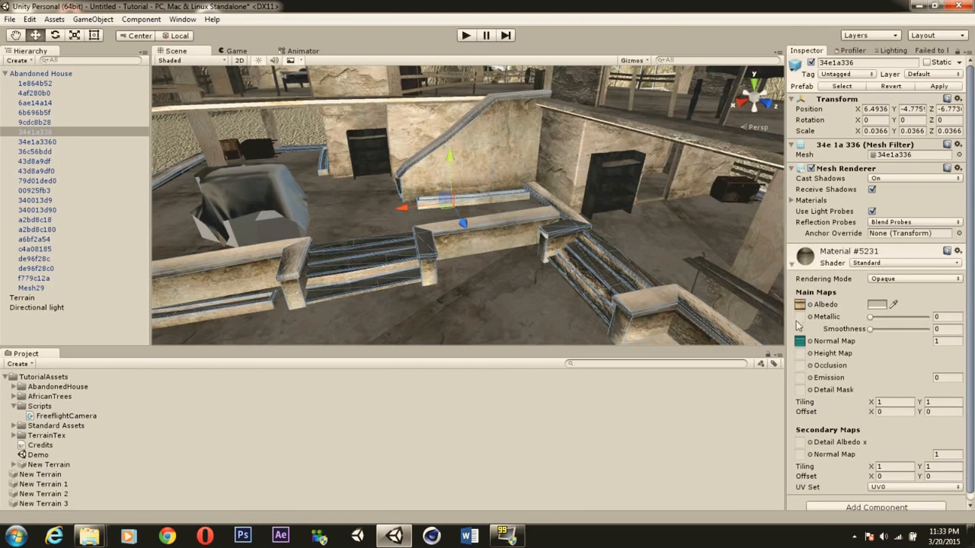
{"action": "left_click_drag", "start_coordinate": [872, 317], "coordinate": [890, 326]}
{"action": "mouse_move", "coordinate": [617, 278]}
{"action": "right_mouse_down"}
{"action": "mouse_move", "coordinate": [549, 277]}
{"action": "mouse_move", "coordinate": [610, 272]}
{"action": "right_mouse_up"}
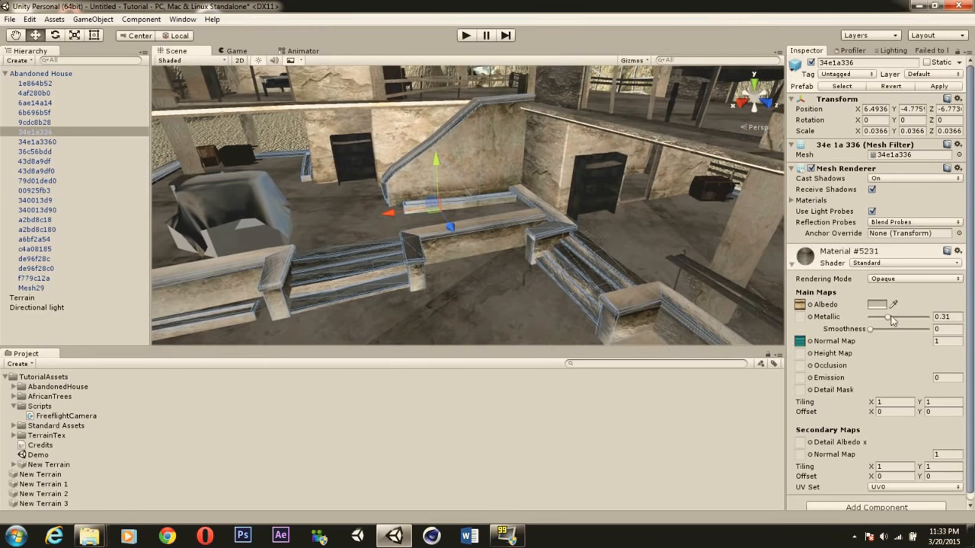
{"action": "left_click_drag", "start_coordinate": [887, 321], "coordinate": [914, 324]}
{"action": "left_click_drag", "start_coordinate": [917, 323], "coordinate": [870, 322]}
Try the Standard (Specular setup) shader with a smoothness of 0.57 on Material #5231, and restore the Standard shader with smoothness 0.
{"action": "left_click", "coordinate": [874, 264]}
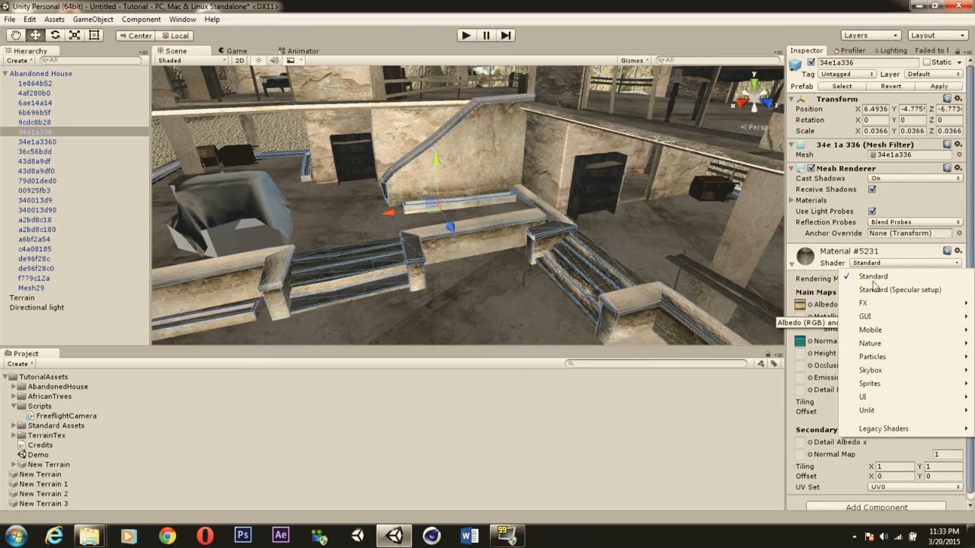
{"action": "left_click", "coordinate": [882, 291]}
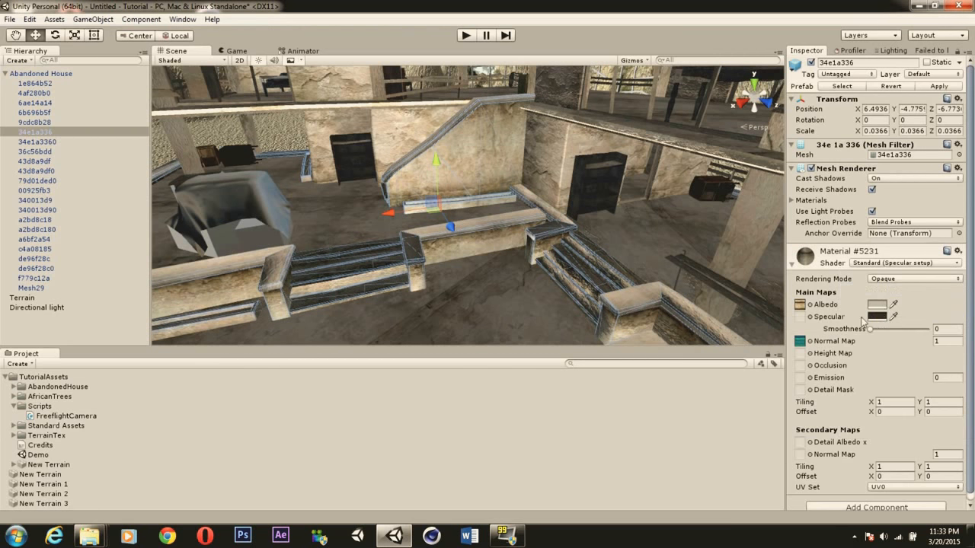
{"action": "mouse_move", "coordinate": [872, 331]}
{"action": "left_mouse_down"}
{"action": "mouse_move", "coordinate": [896, 332]}
{"action": "mouse_move", "coordinate": [859, 338]}
{"action": "mouse_move", "coordinate": [903, 325]}
{"action": "left_mouse_up"}
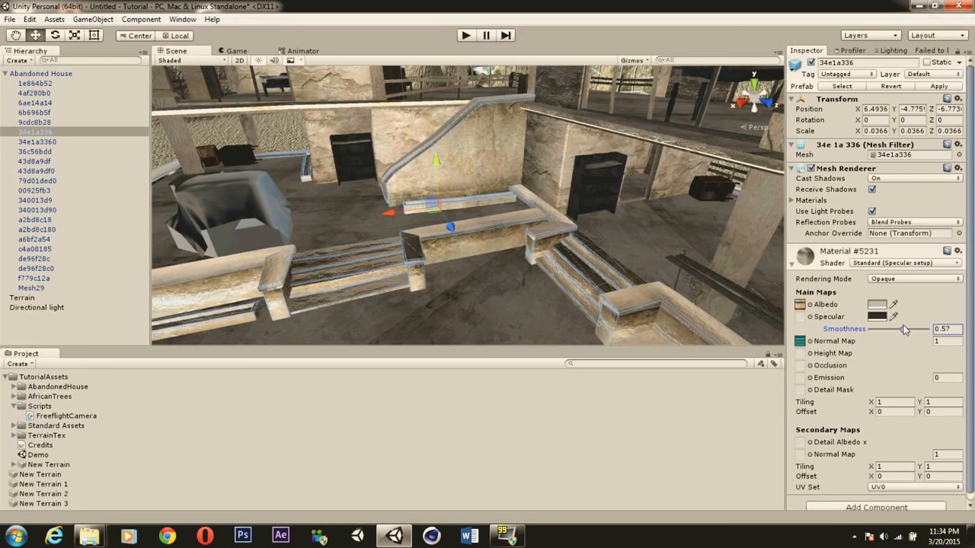
{"action": "left_click_drag", "start_coordinate": [905, 329], "coordinate": [860, 336]}
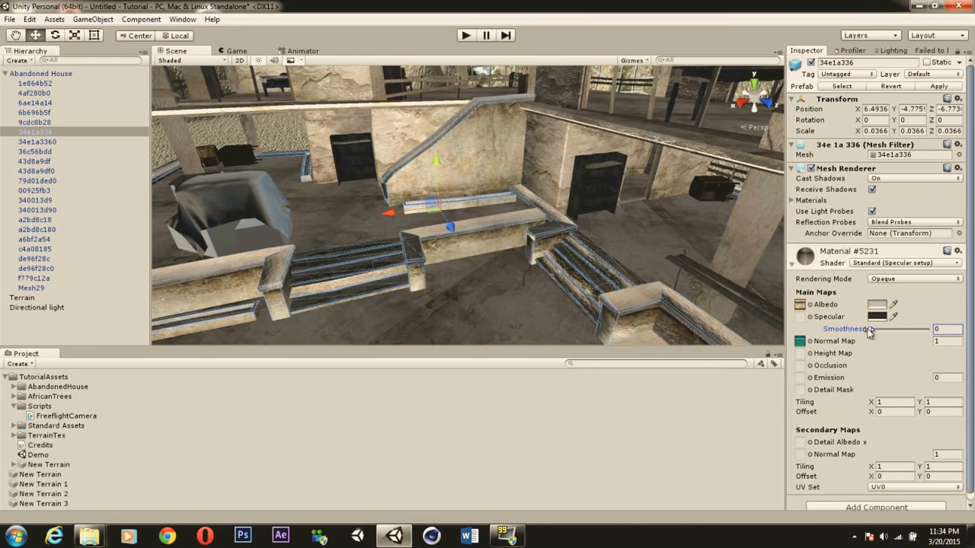
{"action": "left_click", "coordinate": [881, 263]}
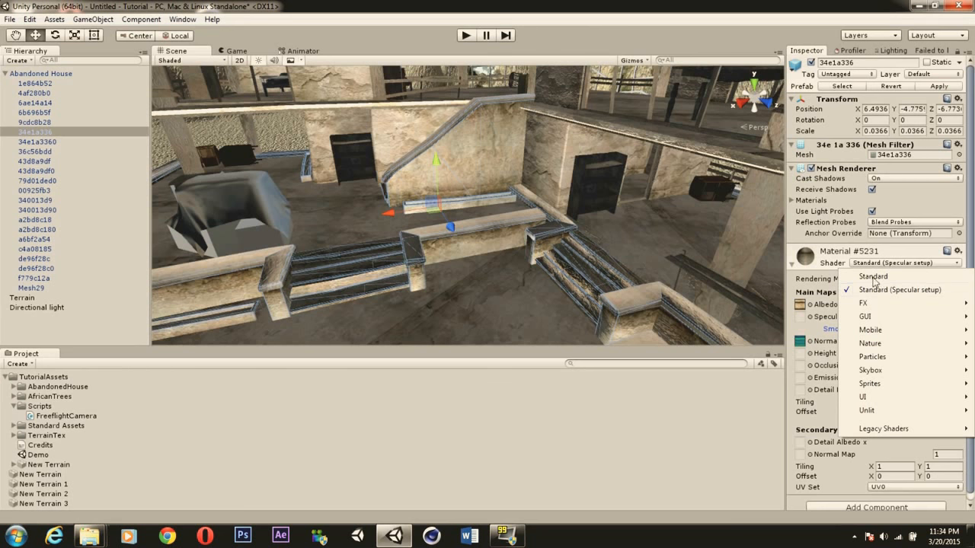
{"action": "left_click", "coordinate": [875, 277]}
{"action": "left_click", "coordinate": [793, 264]}
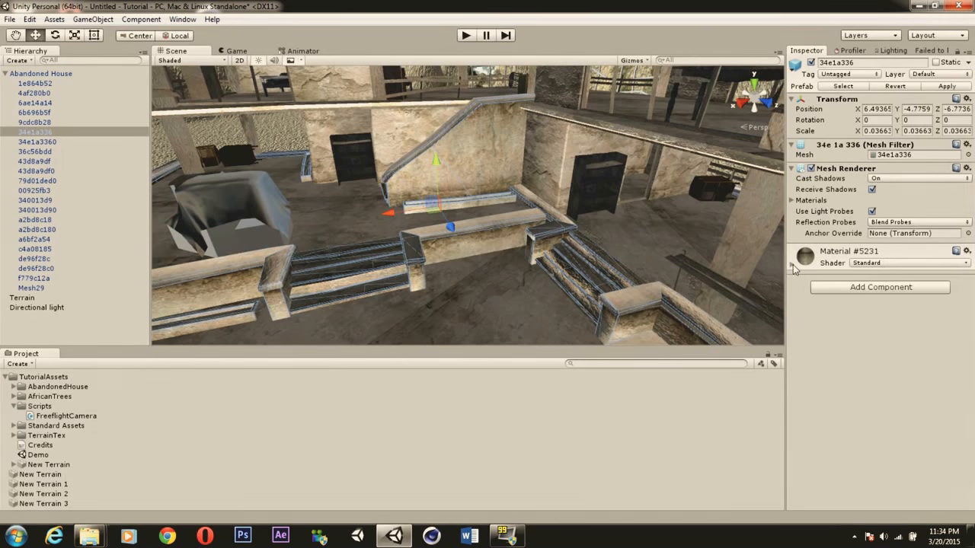
Deselect the stair mesh and examine the house's walls, stairs, roof and terrace from several angles.
{"action": "right_click_drag", "start_coordinate": [485, 195], "coordinate": [509, 111]}
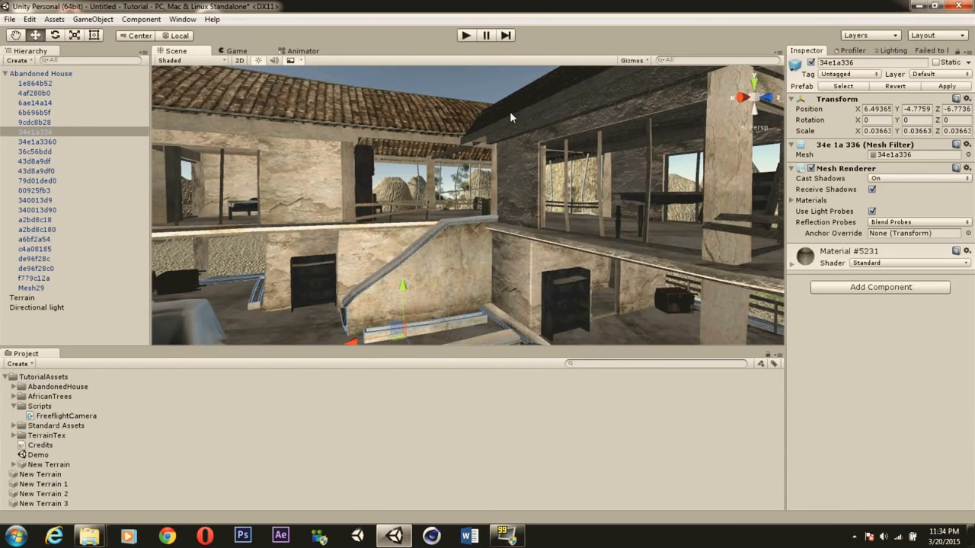
{"action": "right_click_drag", "start_coordinate": [509, 111], "coordinate": [478, 74]}
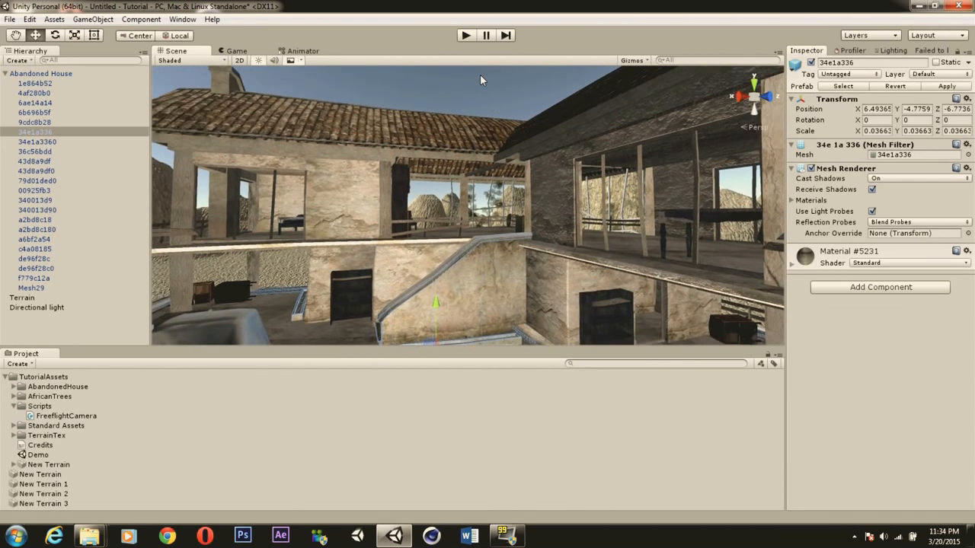
{"action": "left_click", "coordinate": [480, 74]}
{"action": "right_click_drag", "start_coordinate": [509, 150], "coordinate": [510, 159]}
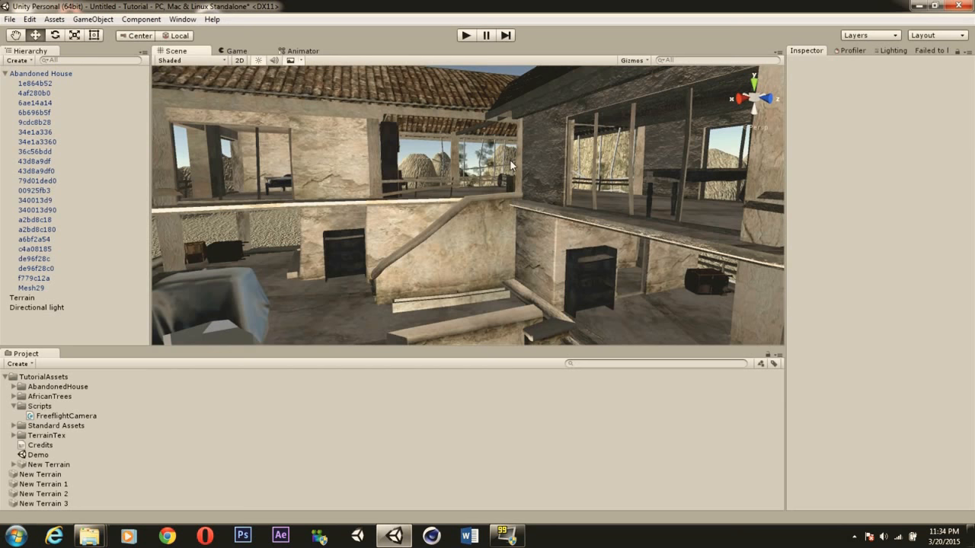
{"action": "right_click_drag", "start_coordinate": [505, 183], "coordinate": [476, 241]}
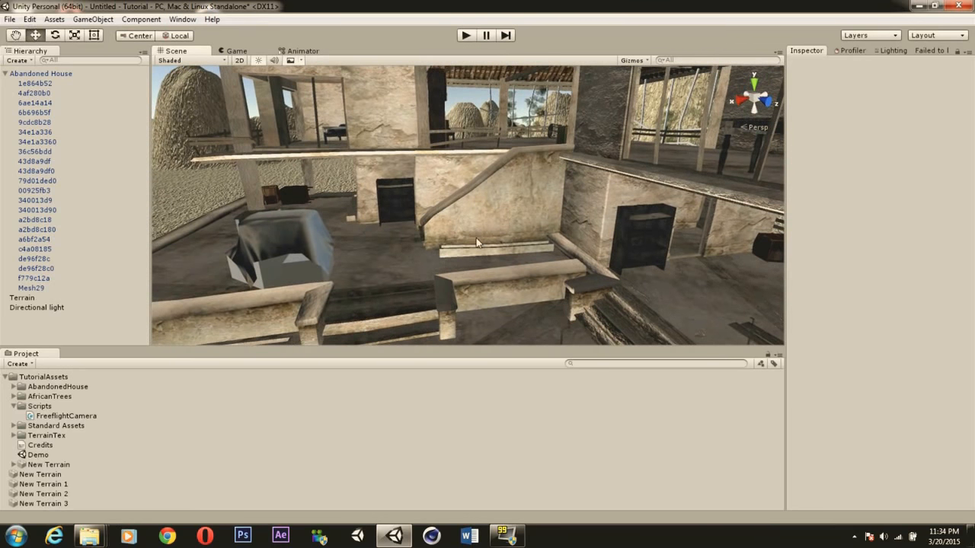
{"action": "right_click_drag", "start_coordinate": [386, 219], "coordinate": [408, 210]}
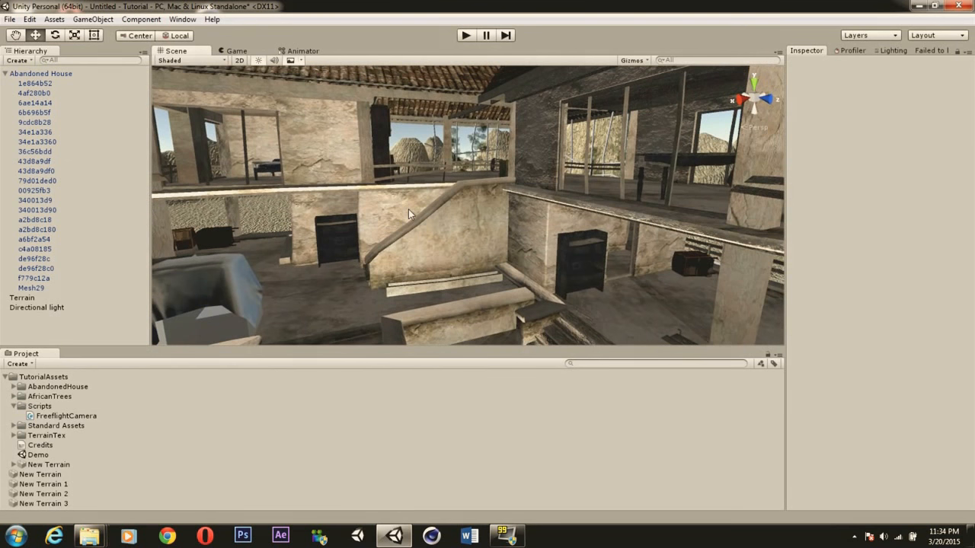
{"action": "right_click_drag", "start_coordinate": [497, 222], "coordinate": [601, 253]}
{"action": "key", "text": "w"}
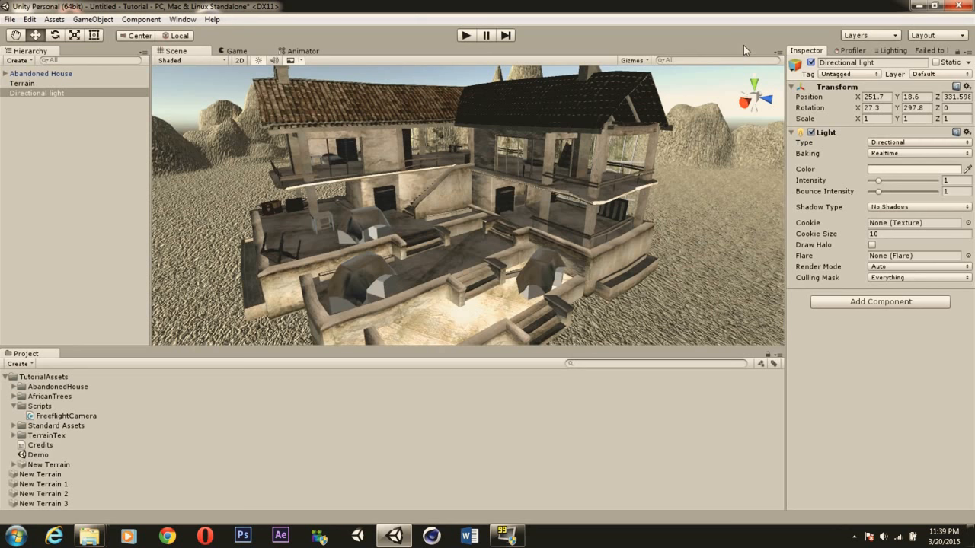
Select the Directional light and locate it in the scene in relation to the abandoned house.
{"action": "left_click", "coordinate": [78, 74]}
{"action": "left_click", "coordinate": [68, 92]}
{"action": "left_click_drag", "start_coordinate": [520, 219], "coordinate": [541, 189], "text": "alt"}
{"action": "double_click", "coordinate": [76, 93]}
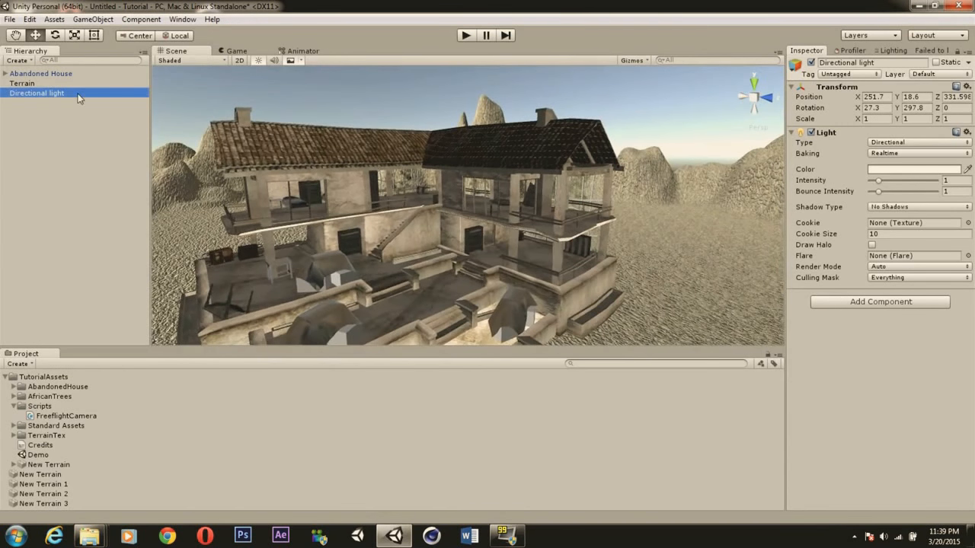
{"action": "left_click_drag", "start_coordinate": [400, 151], "coordinate": [456, 171], "text": "alt"}
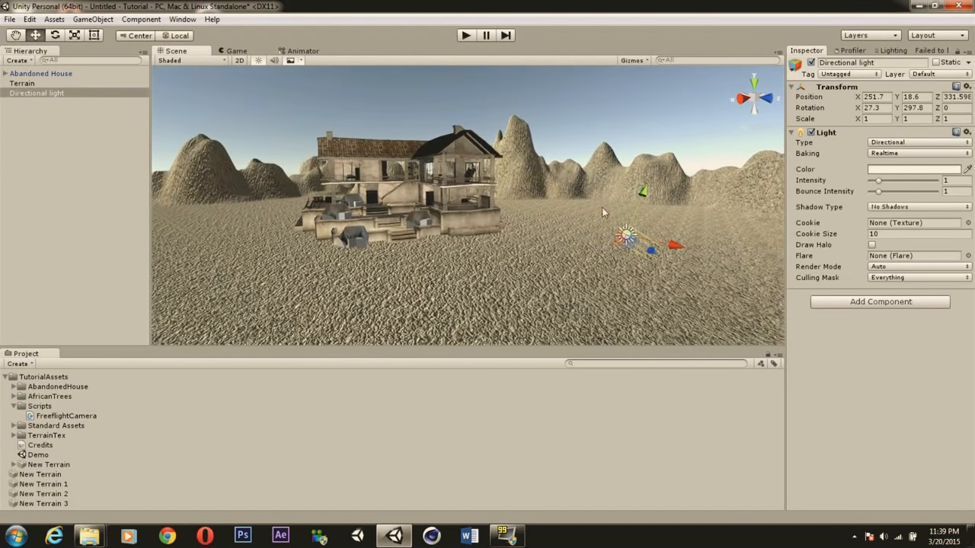
{"action": "left_click", "coordinate": [44, 74]}
{"action": "left_click", "coordinate": [45, 93]}
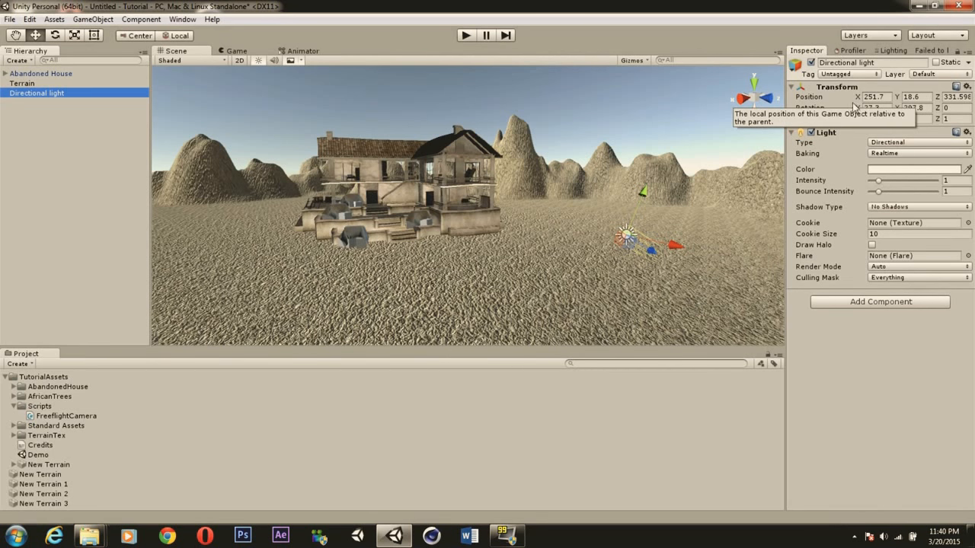
Set the Directional light's rotation to X 26.8 and Y 284.8 so it lights the house from a new angle.
{"action": "left_click", "coordinate": [857, 107]}
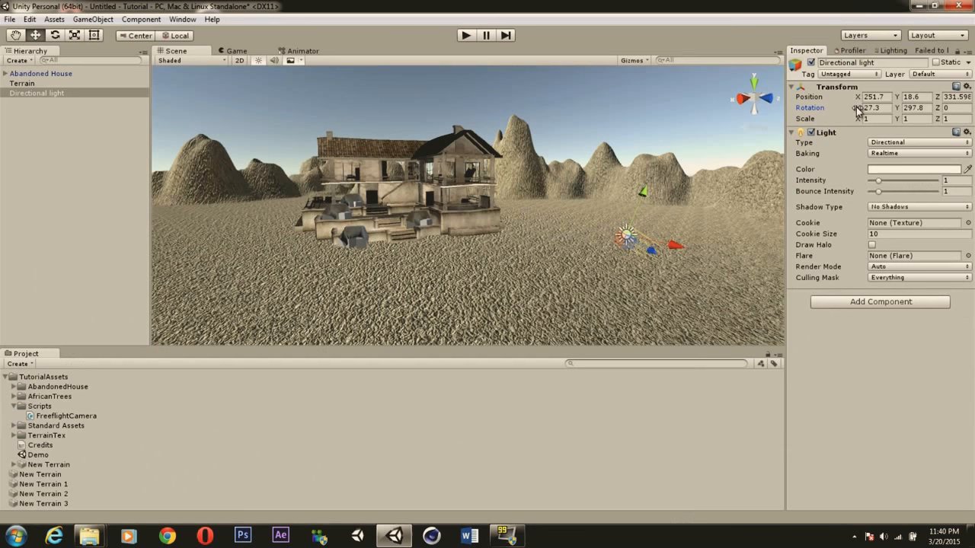
{"action": "left_click", "coordinate": [798, 163]}
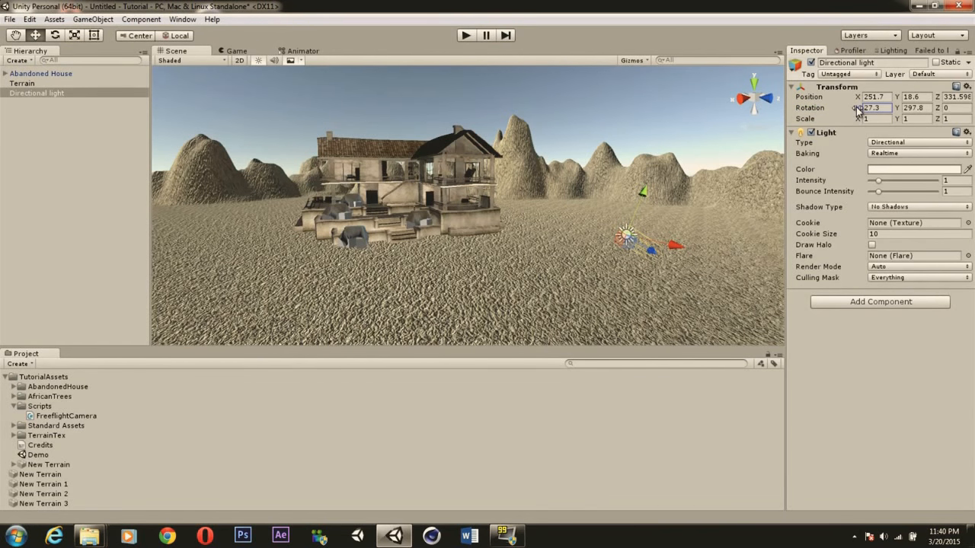
{"action": "left_click_drag", "start_coordinate": [857, 109], "coordinate": [551, 121]}
{"action": "mouse_move", "coordinate": [579, 140]}
{"action": "right_mouse_down"}
{"action": "mouse_move", "coordinate": [587, 142]}
{"action": "mouse_move", "coordinate": [567, 134]}
{"action": "right_mouse_up"}
{"action": "scroll", "coordinate": [567, 134], "scroll_direction": "up", "scroll_amount": 2}
{"action": "scroll", "coordinate": [567, 135], "scroll_direction": "up", "scroll_amount": 8}
{"action": "right_click_drag", "start_coordinate": [567, 131], "coordinate": [602, 141]}
{"action": "left_click_drag", "start_coordinate": [899, 108], "coordinate": [908, 108]}
{"action": "left_click_drag", "start_coordinate": [19, 117], "coordinate": [848, 112]}
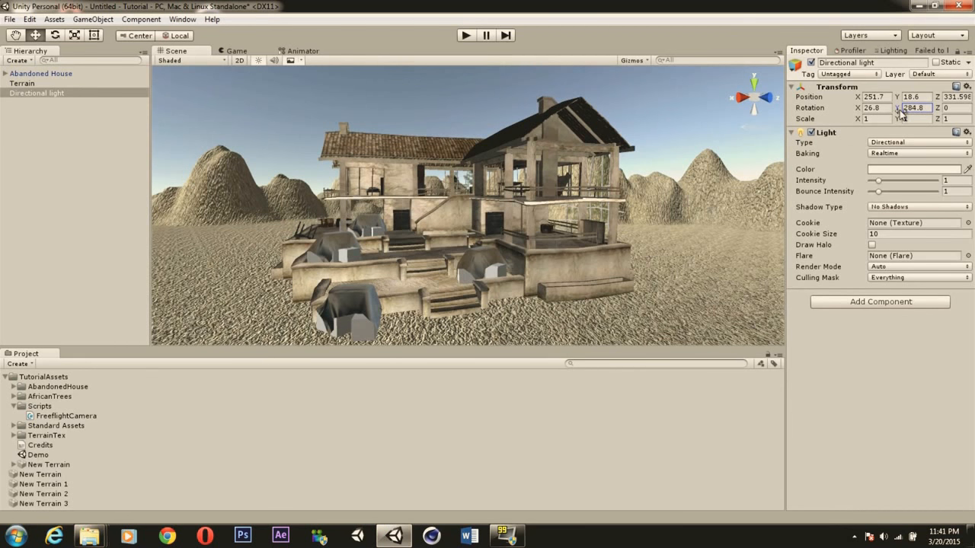
Open the scene's Lighting settings and dock them directly next to the Inspector.
{"action": "right_click_drag", "start_coordinate": [564, 210], "coordinate": [746, 197]}
{"action": "right_click_drag", "start_coordinate": [609, 157], "coordinate": [602, 211]}
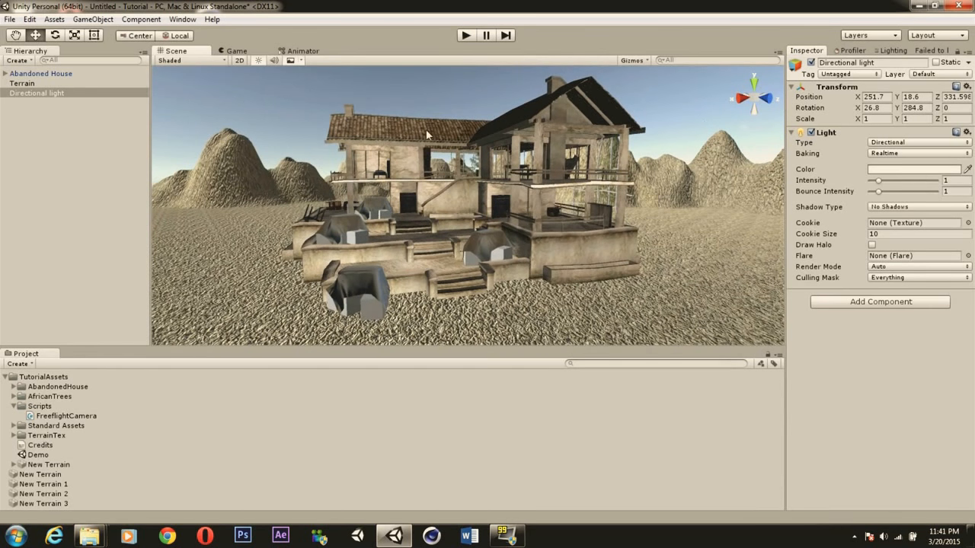
{"action": "left_click", "coordinate": [14, 37]}
{"action": "left_click_drag", "start_coordinate": [567, 156], "coordinate": [464, 167]}
{"action": "left_click_drag", "start_coordinate": [493, 174], "coordinate": [657, 170], "text": "alt"}
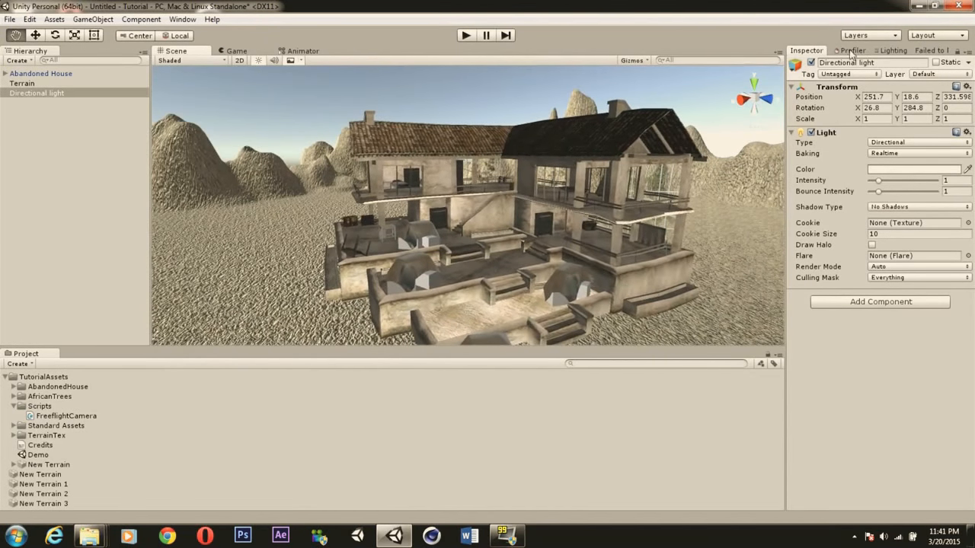
{"action": "left_click", "coordinate": [890, 52]}
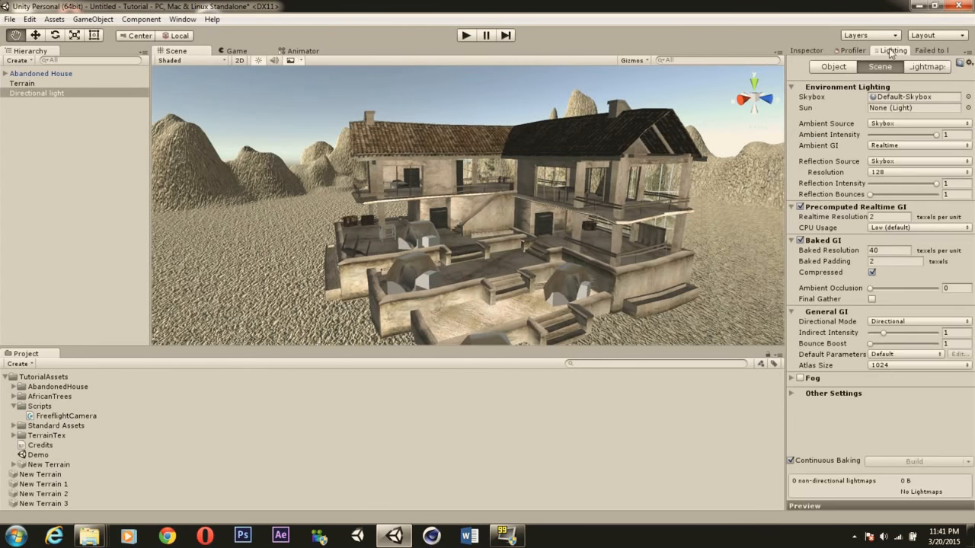
{"action": "left_click_drag", "start_coordinate": [885, 51], "coordinate": [844, 52]}
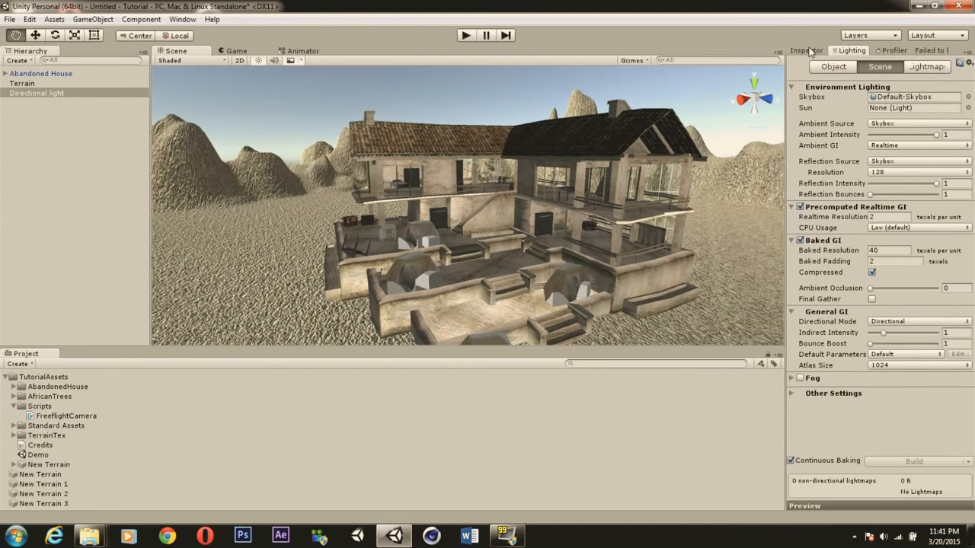
Look up the Lighting entry among the available editor windows, and return to the Environment Lighting settings.
{"action": "left_click", "coordinate": [809, 51]}
{"action": "left_click", "coordinate": [182, 19]}
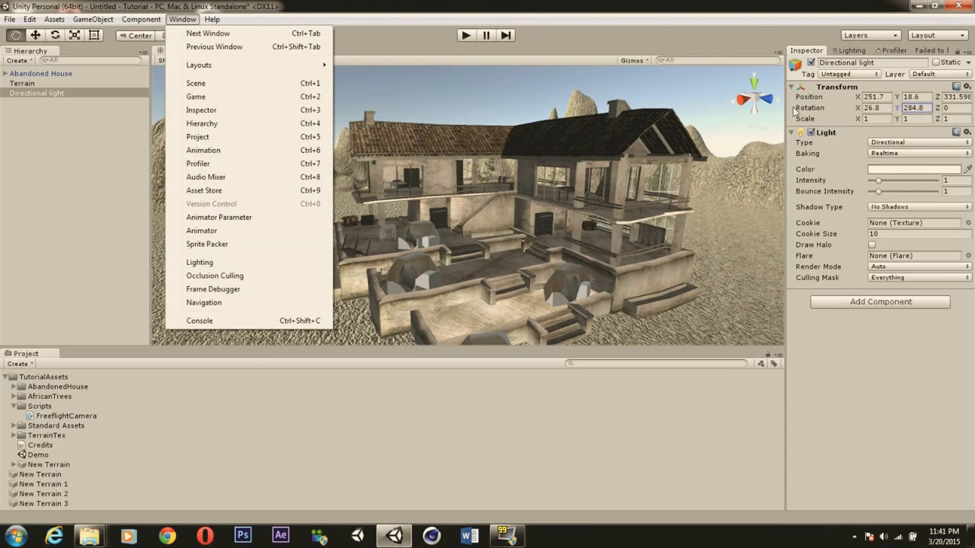
{"action": "left_click", "coordinate": [852, 51]}
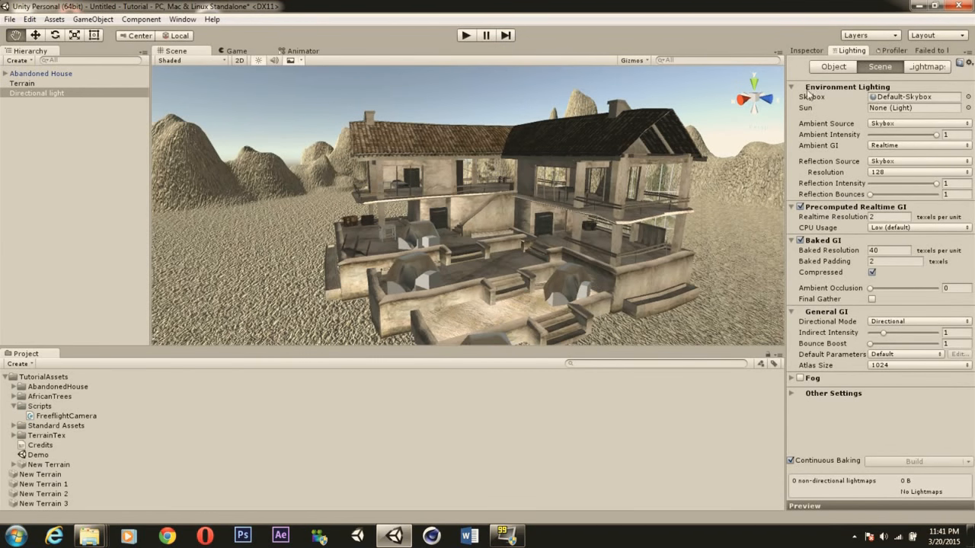
{"action": "left_click", "coordinate": [847, 86]}
{"action": "left_click", "coordinate": [843, 87]}
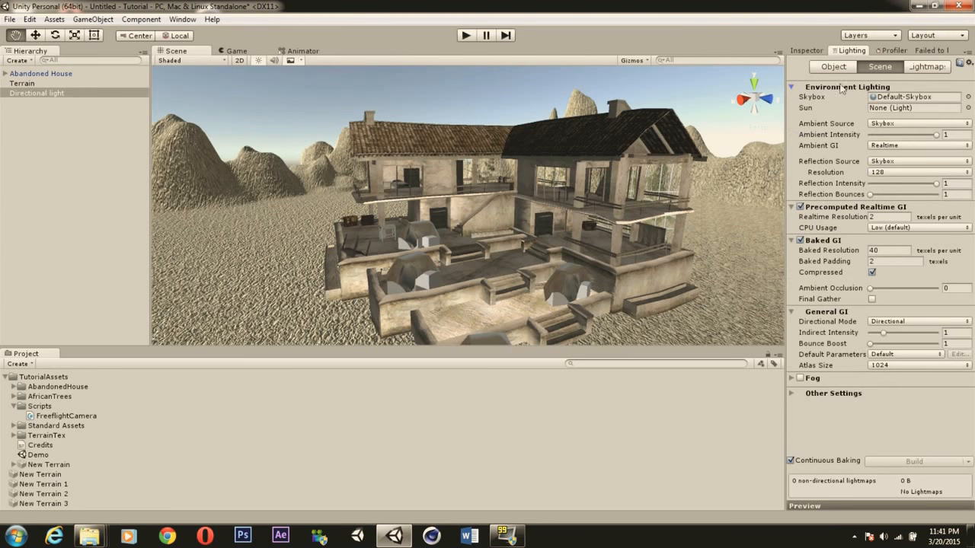
{"action": "left_click", "coordinate": [793, 87]}
{"action": "left_click", "coordinate": [794, 87]}
Review the materials available for the scene's skybox, keeping Default-Skybox, and examine the sky around the house.
{"action": "left_click", "coordinate": [968, 97]}
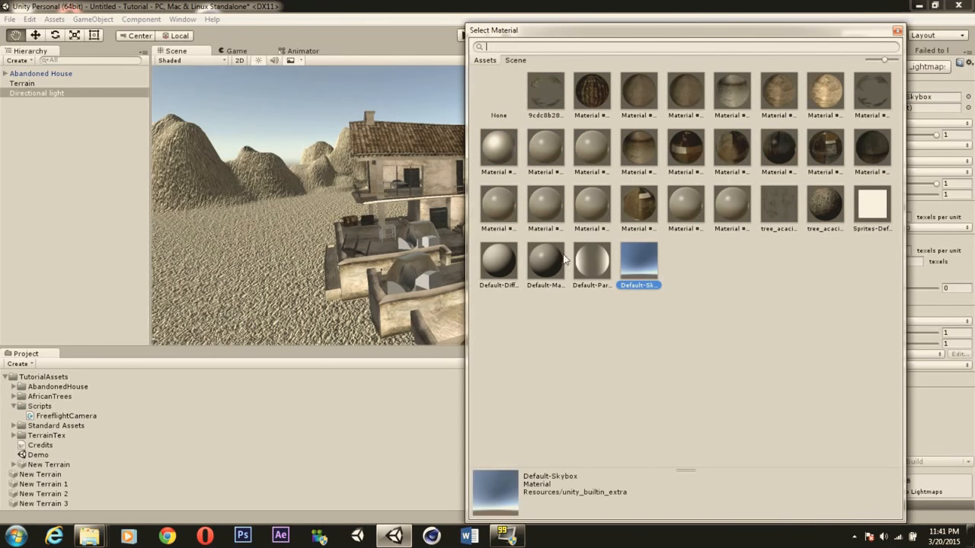
{"action": "double_click", "coordinate": [640, 270]}
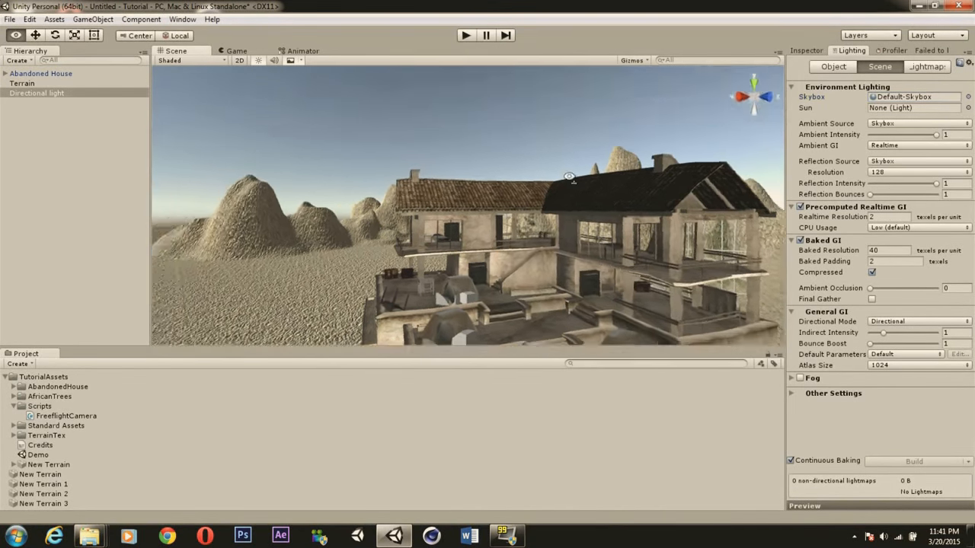
{"action": "right_click_drag", "start_coordinate": [569, 178], "coordinate": [612, 244]}
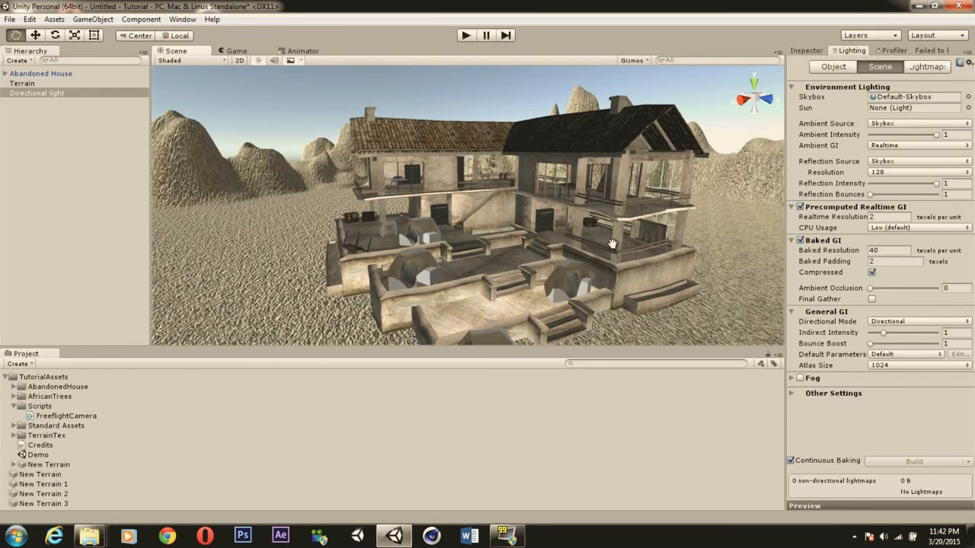
{"action": "right_click_drag", "start_coordinate": [612, 244], "coordinate": [620, 152]}
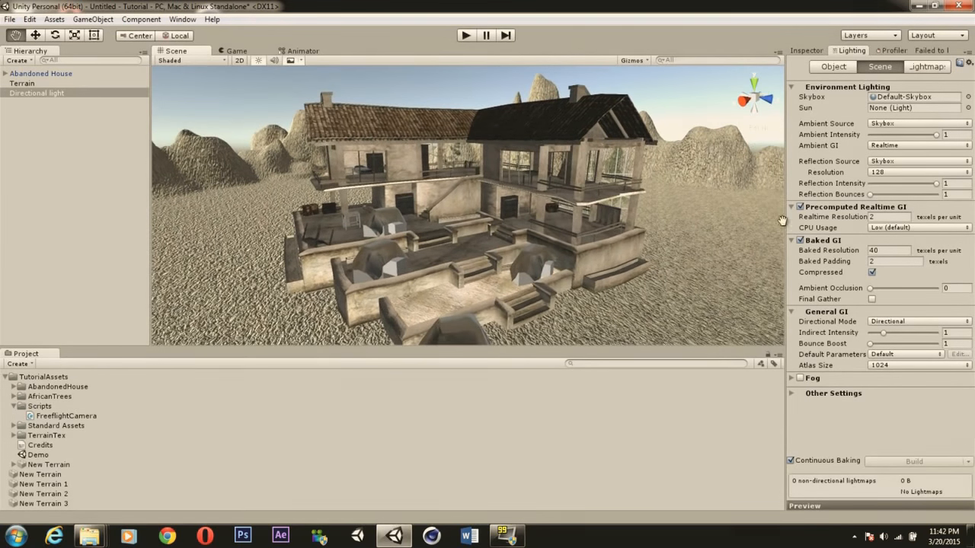
Assign the Directional light as the Sun in the Environment Lighting settings.
{"action": "left_click", "coordinate": [918, 110]}
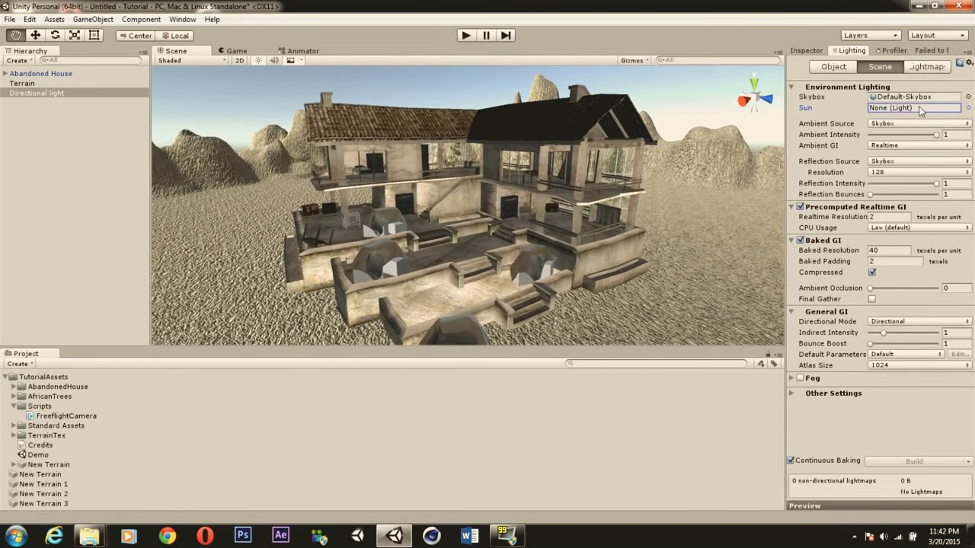
{"action": "left_click", "coordinate": [969, 108]}
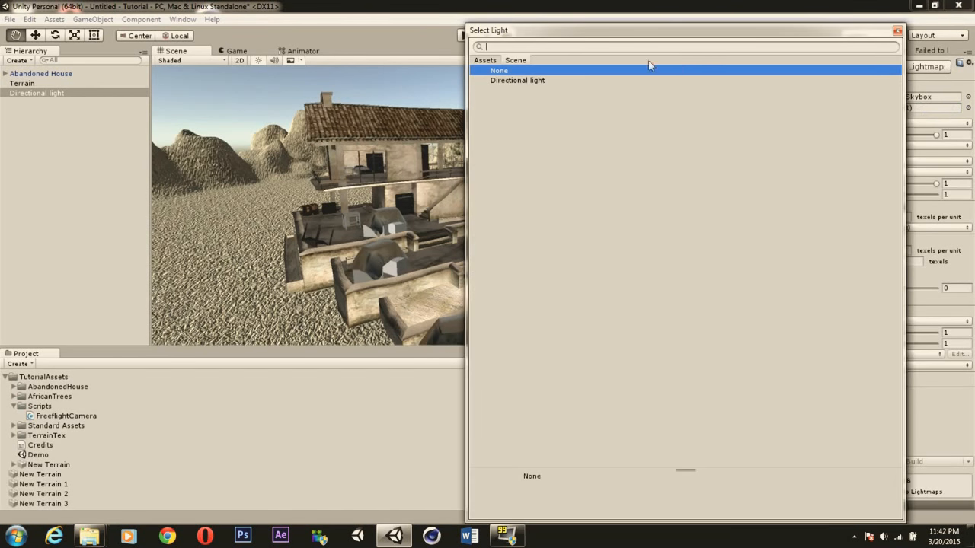
{"action": "left_click", "coordinate": [521, 81]}
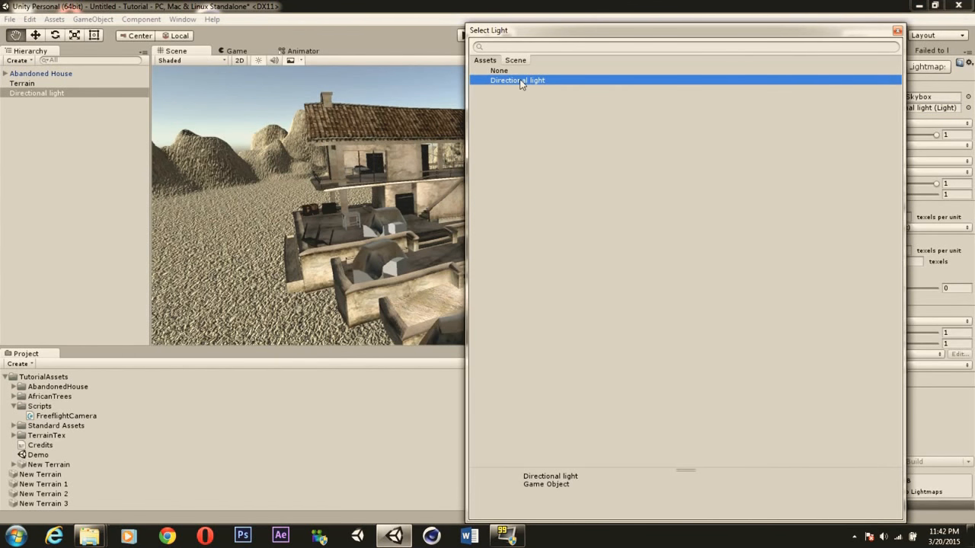
{"action": "double_click", "coordinate": [521, 81]}
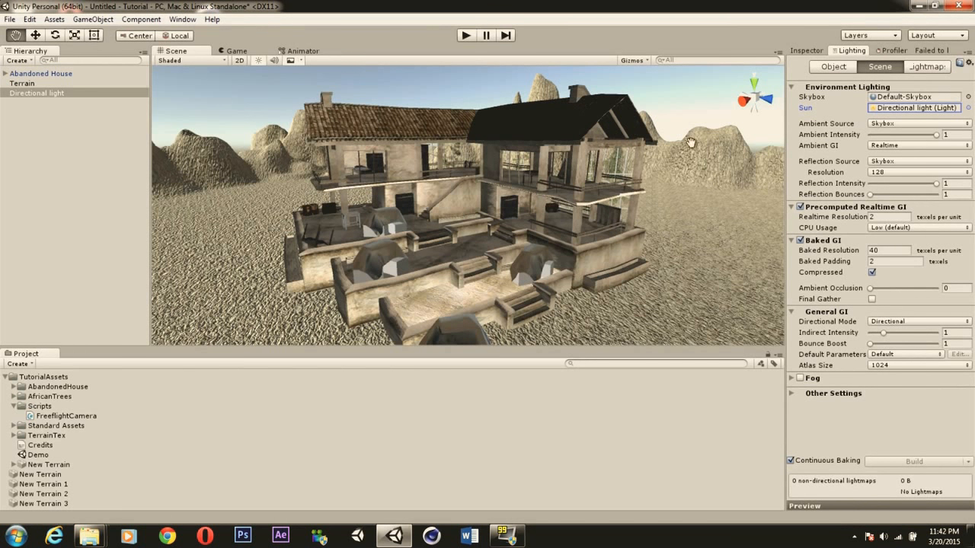
Review the ambient source options and set the scene's Ambient Source to Color.
{"action": "left_click", "coordinate": [872, 125]}
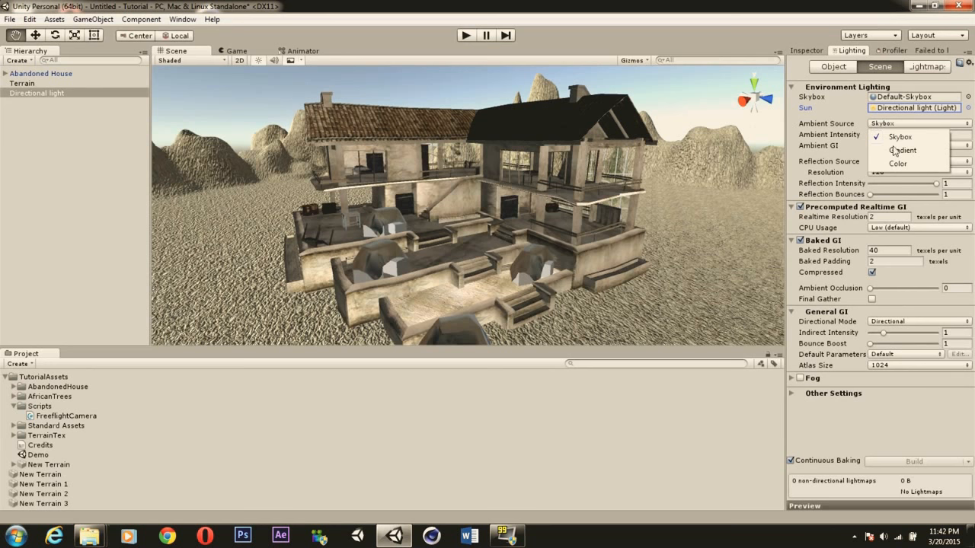
{"action": "left_click", "coordinate": [902, 126]}
{"action": "left_click", "coordinate": [901, 126]}
{"action": "left_click", "coordinate": [895, 166]}
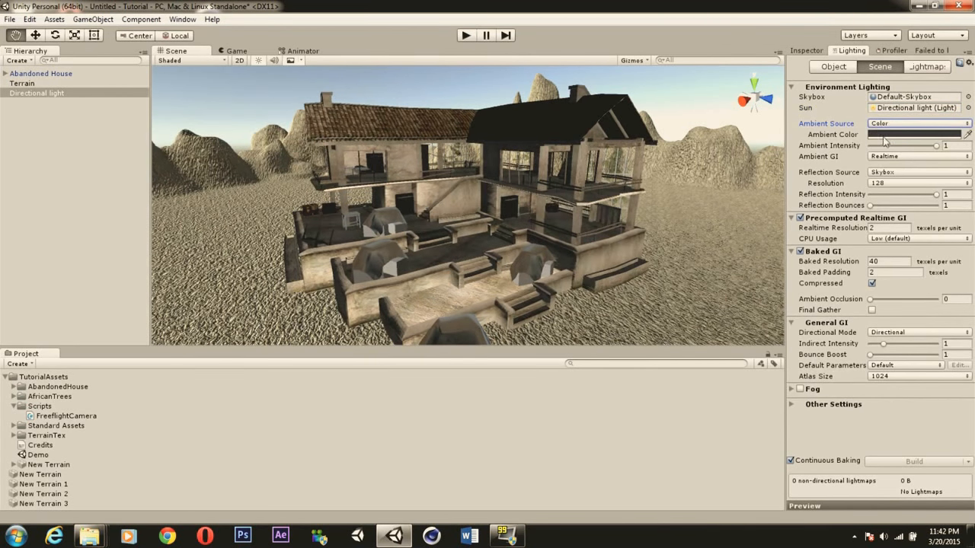
Set the Ambient Color to a neutral gray with RGB 101, 101, 101.
{"action": "left_click", "coordinate": [885, 135]}
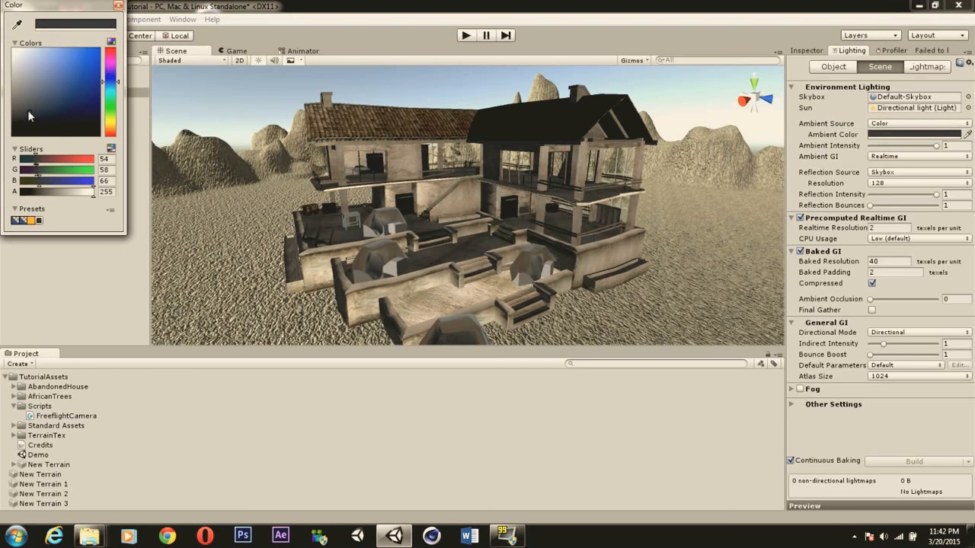
{"action": "mouse_move", "coordinate": [84, 73]}
{"action": "left_mouse_down"}
{"action": "mouse_move", "coordinate": [84, 62]}
{"action": "mouse_move", "coordinate": [39, 97]}
{"action": "mouse_move", "coordinate": [46, 105]}
{"action": "mouse_move", "coordinate": [55, 77]}
{"action": "mouse_move", "coordinate": [81, 60]}
{"action": "mouse_move", "coordinate": [67, 93]}
{"action": "mouse_move", "coordinate": [80, 55]}
{"action": "mouse_move", "coordinate": [72, 64]}
{"action": "mouse_move", "coordinate": [6, 40]}
{"action": "mouse_move", "coordinate": [5, 115]}
{"action": "mouse_move", "coordinate": [4, 102]}
{"action": "left_mouse_up"}
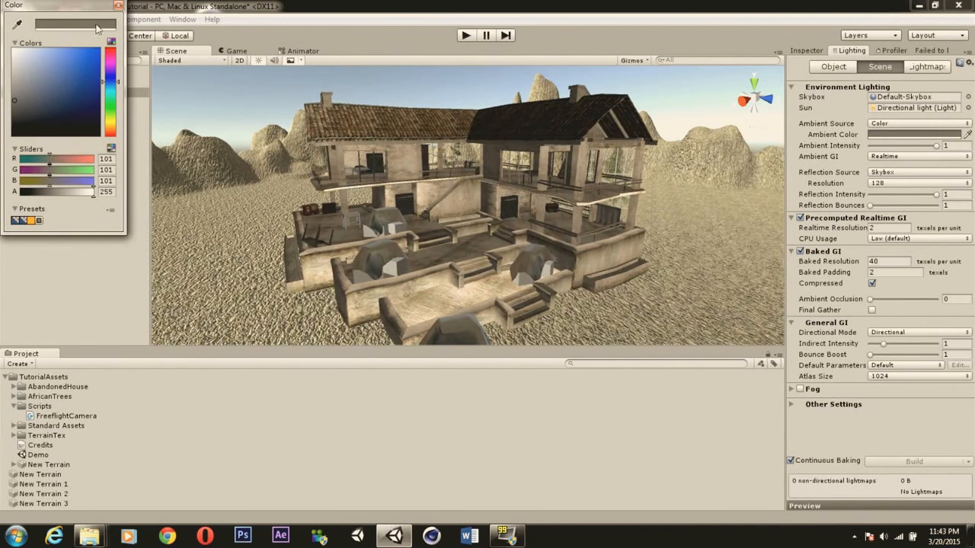
{"action": "left_click", "coordinate": [118, 6]}
Change the Ambient Source to Gradient and set its Ground Color to a golden orange.
{"action": "left_click", "coordinate": [887, 124]}
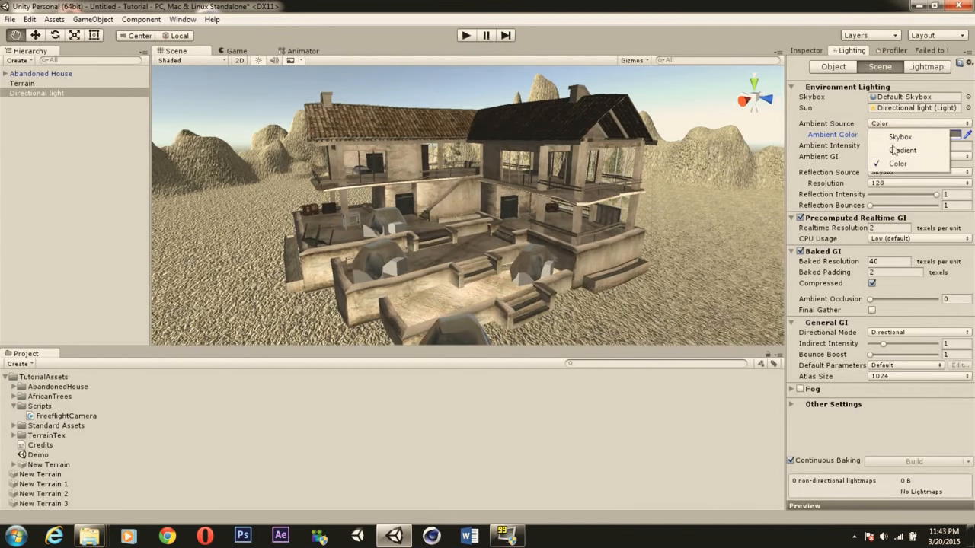
{"action": "left_click", "coordinate": [896, 150]}
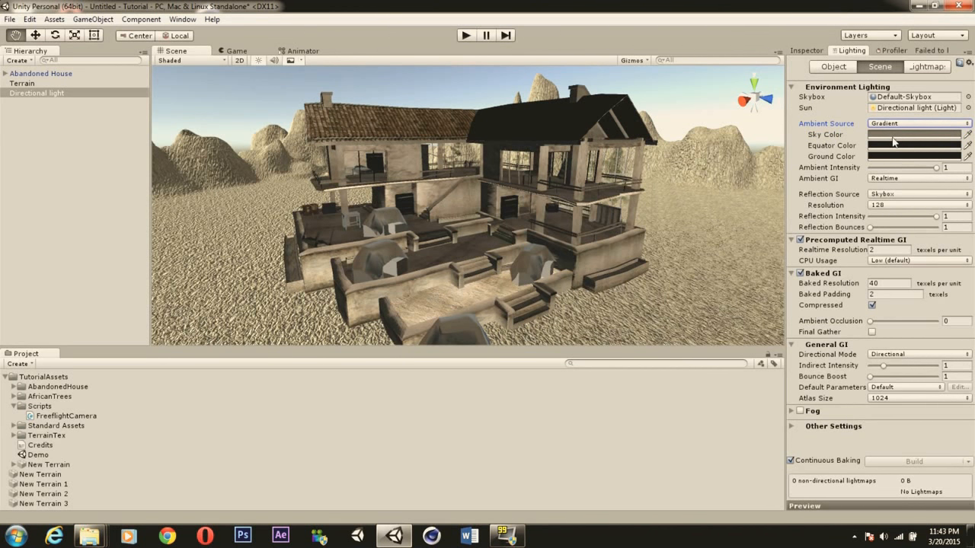
{"action": "left_click", "coordinate": [909, 156]}
{"action": "mouse_move", "coordinate": [36, 82]}
{"action": "left_mouse_down"}
{"action": "mouse_move", "coordinate": [87, 67]}
{"action": "mouse_move", "coordinate": [55, 110]}
{"action": "mouse_move", "coordinate": [48, 95]}
{"action": "mouse_move", "coordinate": [72, 71]}
{"action": "mouse_move", "coordinate": [58, 80]}
{"action": "mouse_move", "coordinate": [53, 69]}
{"action": "mouse_move", "coordinate": [66, 87]}
{"action": "mouse_move", "coordinate": [76, 70]}
{"action": "left_mouse_up"}
{"action": "left_click", "coordinate": [118, 5]}
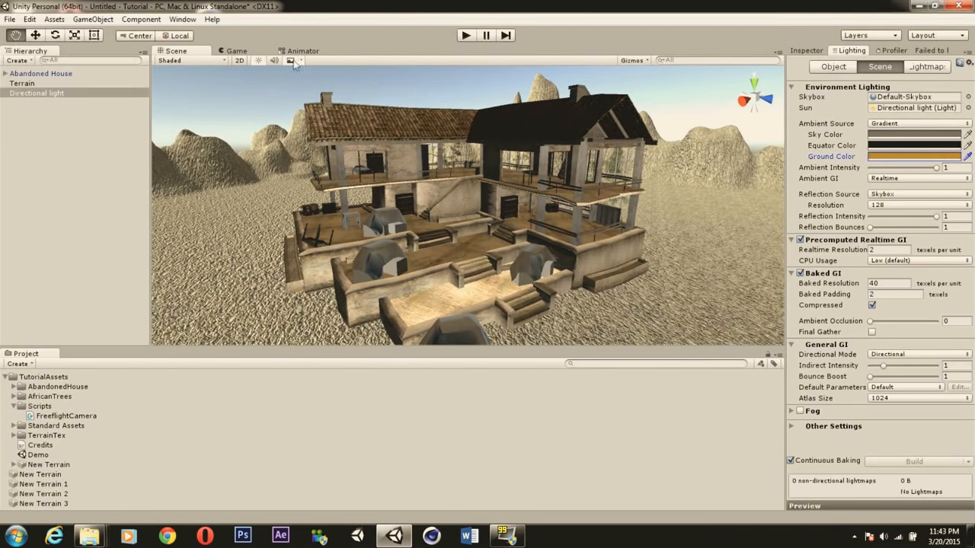
Set the gradient's Equator Color to a grayish blue of about RGB 114, 150, 176 and check the house.
{"action": "left_click", "coordinate": [875, 145]}
{"action": "mouse_move", "coordinate": [31, 130]}
{"action": "left_mouse_down"}
{"action": "mouse_move", "coordinate": [60, 64]}
{"action": "mouse_move", "coordinate": [43, 76]}
{"action": "left_mouse_up"}
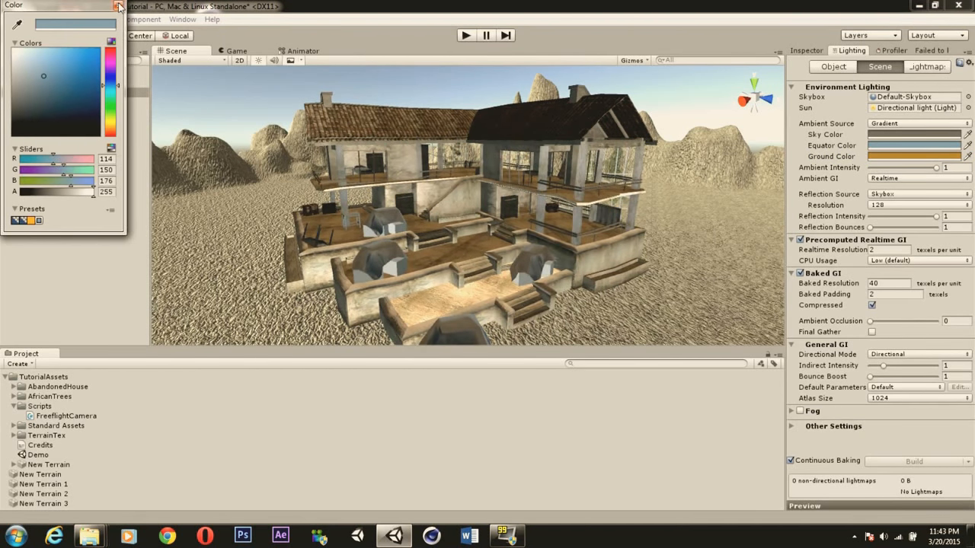
{"action": "left_click", "coordinate": [118, 6]}
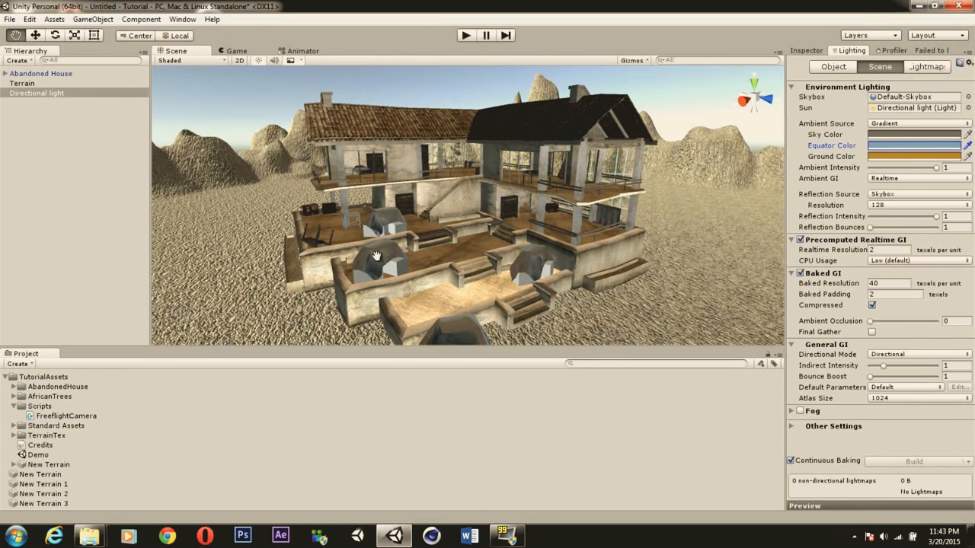
{"action": "left_click_drag", "start_coordinate": [530, 259], "coordinate": [570, 266]}
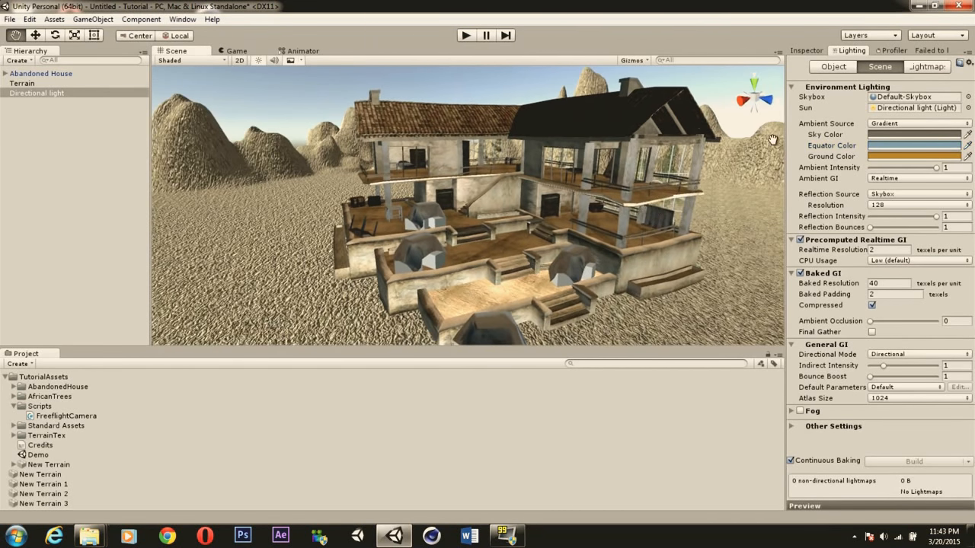
Set the Ambient Source back to Skybox and view the house under it.
{"action": "left_click", "coordinate": [886, 127]}
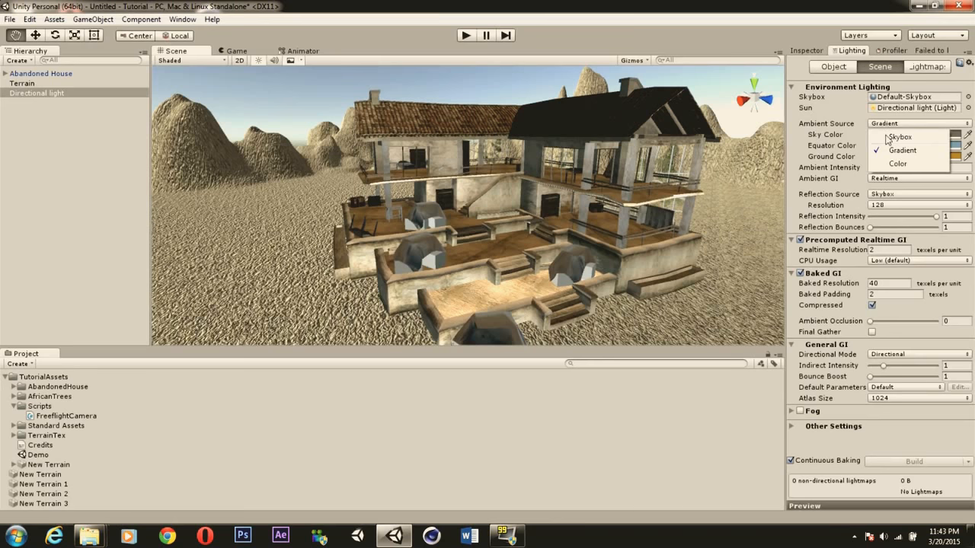
{"action": "left_click", "coordinate": [888, 139]}
{"action": "right_click_drag", "start_coordinate": [458, 255], "coordinate": [481, 278]}
Review the Ambient Source options, keeping Skybox, and examine how the house and terrain are lit.
{"action": "left_click", "coordinate": [877, 127]}
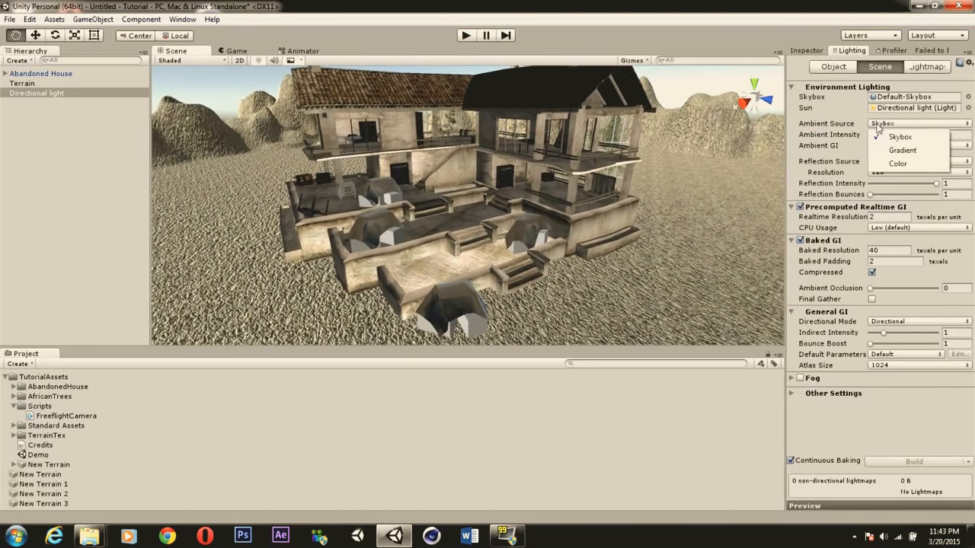
{"action": "left_click", "coordinate": [828, 125]}
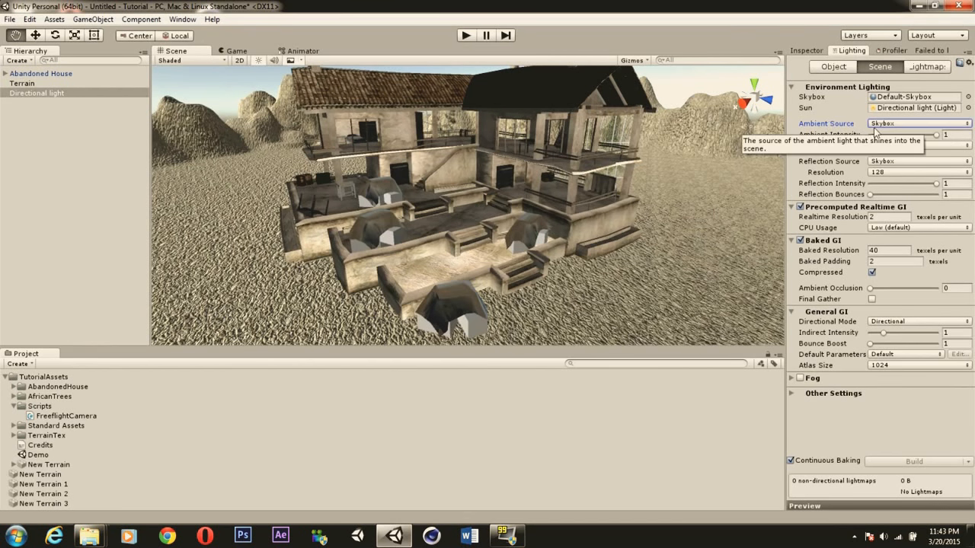
{"action": "left_click", "coordinate": [878, 126]}
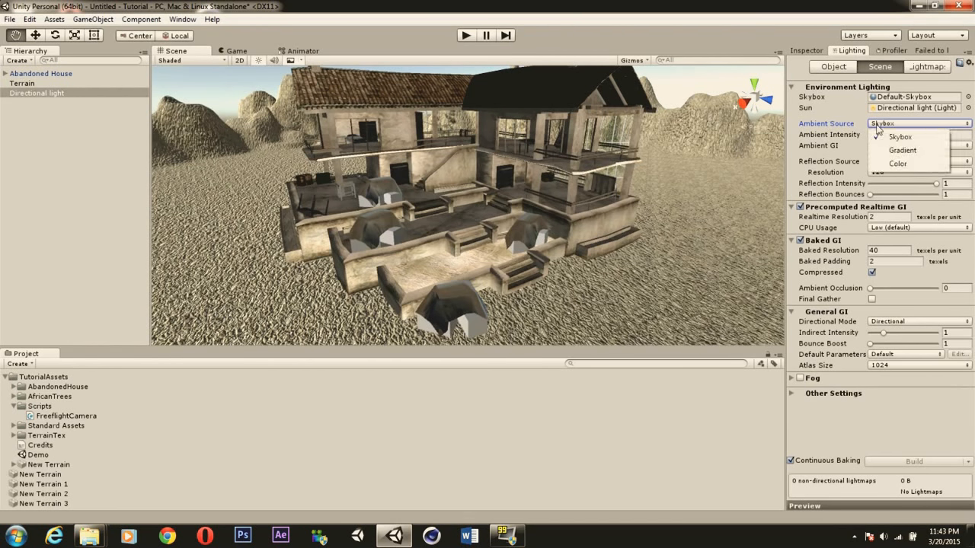
{"action": "left_click", "coordinate": [724, 98]}
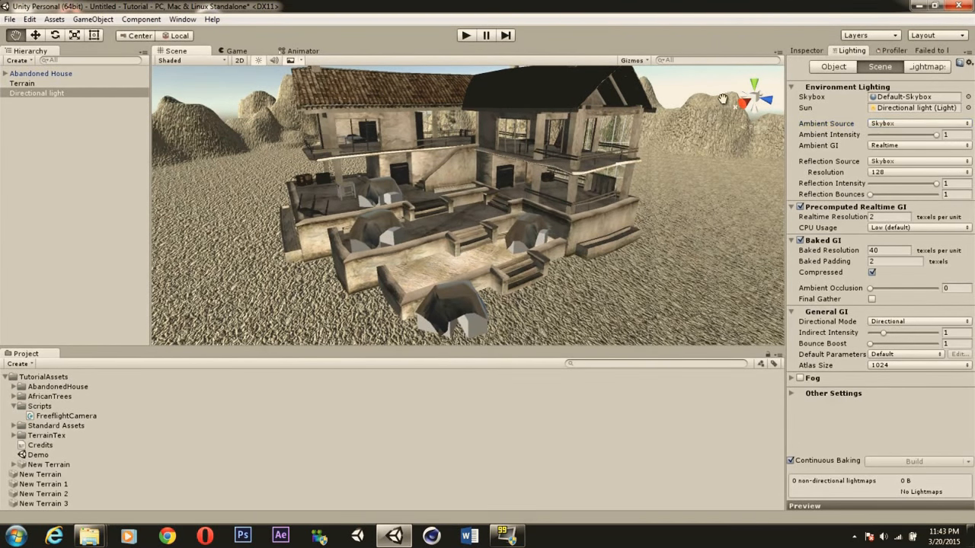
{"action": "right_click_drag", "start_coordinate": [724, 97], "coordinate": [602, 240]}
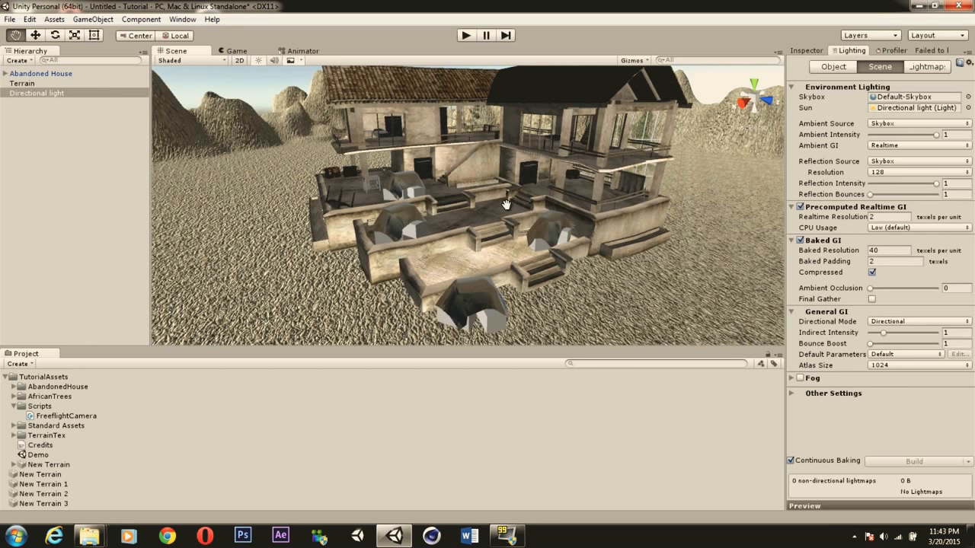
{"action": "left_click", "coordinate": [886, 124]}
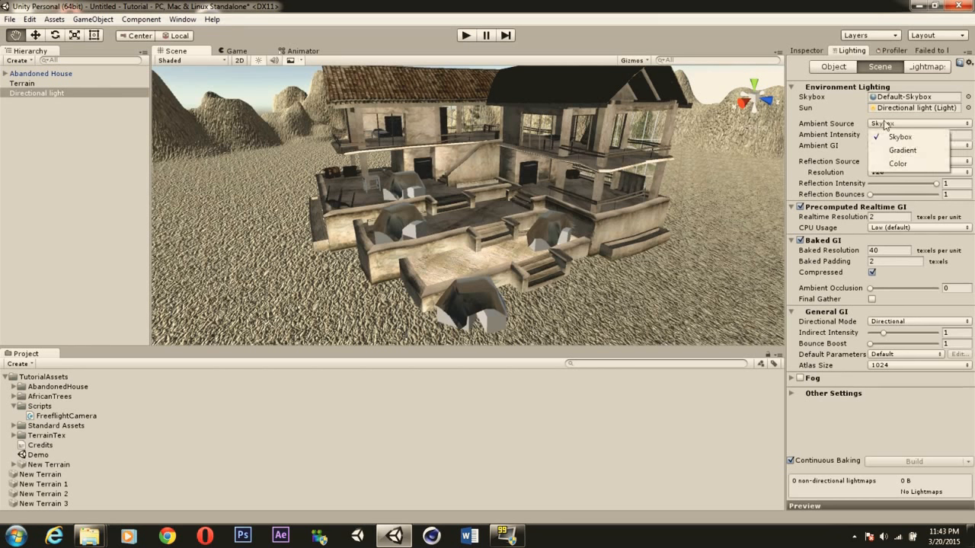
{"action": "left_click", "coordinate": [886, 124]}
{"action": "left_click", "coordinate": [886, 125]}
{"action": "left_click", "coordinate": [838, 127]}
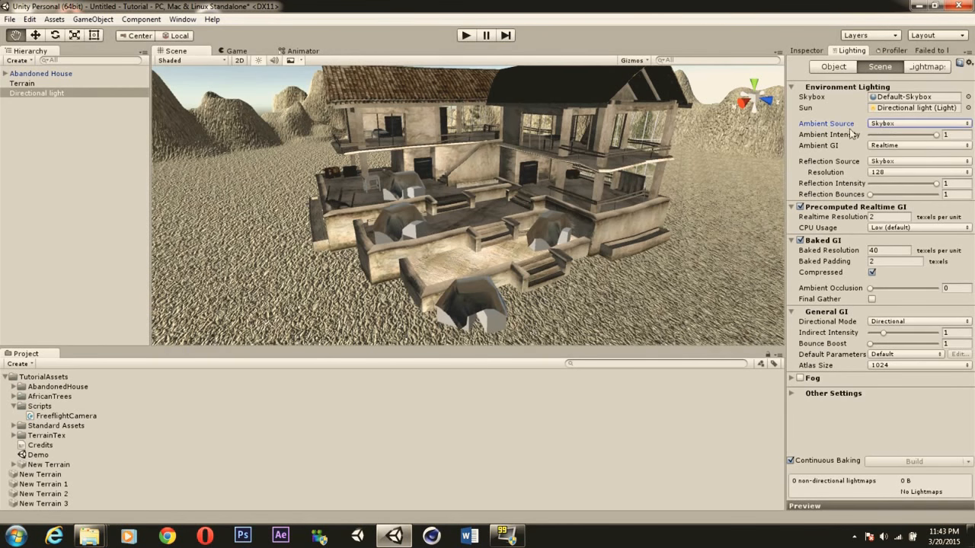
Try an Ambient Intensity of 0, examine the shaded areas of the house up close, and restore it to 1.
{"action": "left_click", "coordinate": [943, 135]}
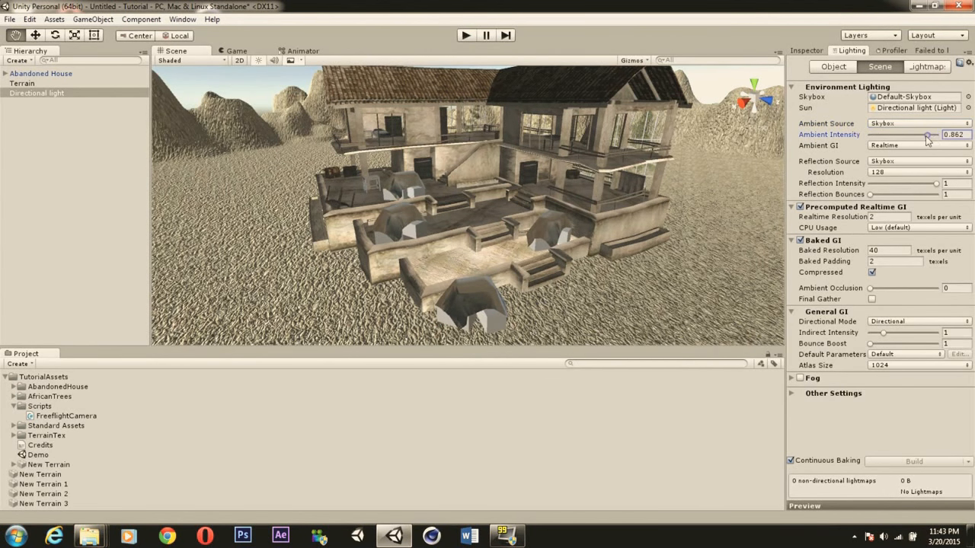
{"action": "left_click_drag", "start_coordinate": [939, 136], "coordinate": [776, 78]}
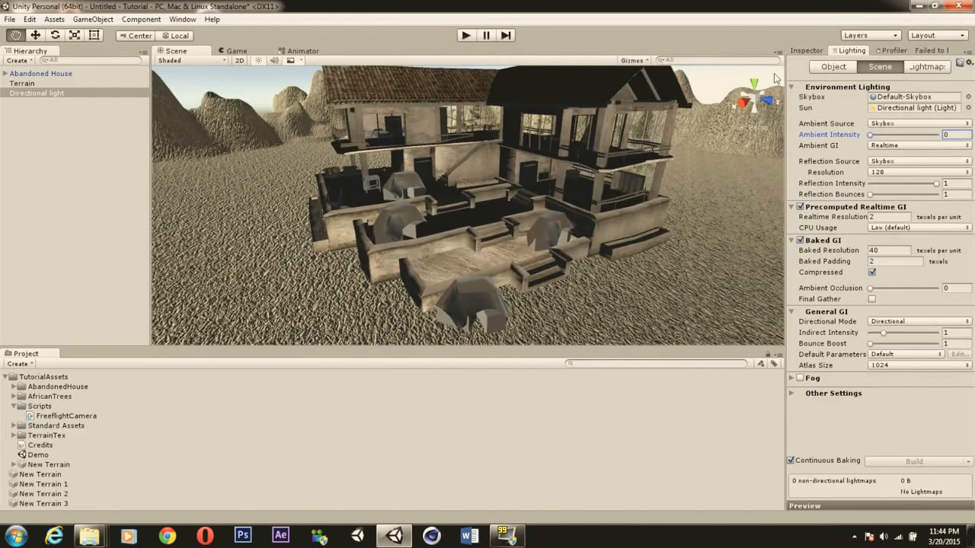
{"action": "scroll", "coordinate": [503, 202], "scroll_direction": "up", "scroll_amount": 10}
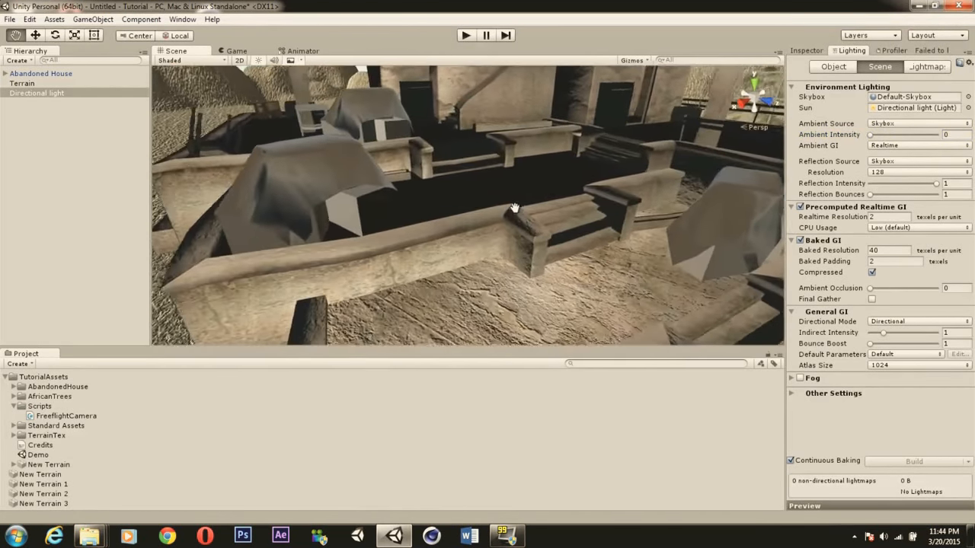
{"action": "scroll", "coordinate": [515, 208], "scroll_direction": "down", "scroll_amount": 10}
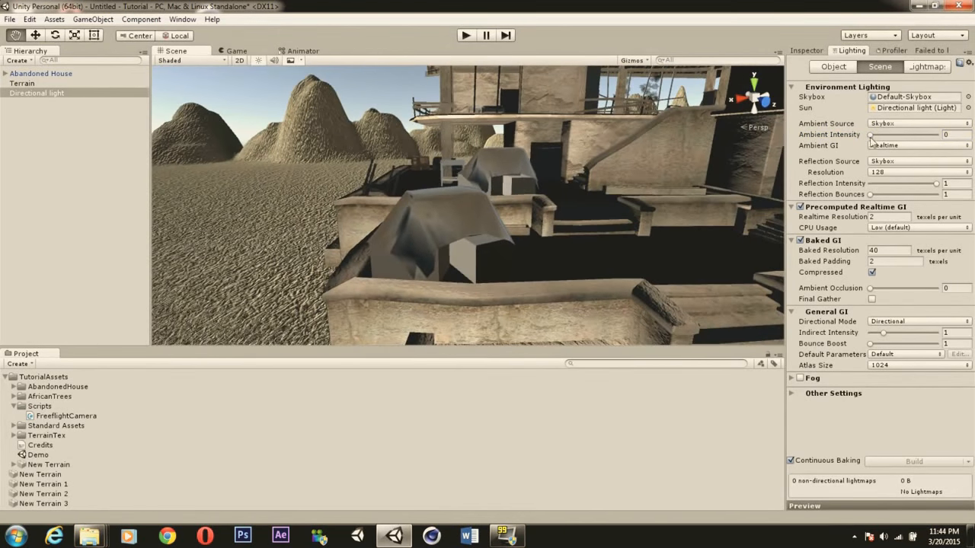
{"action": "left_click_drag", "start_coordinate": [872, 135], "coordinate": [967, 141]}
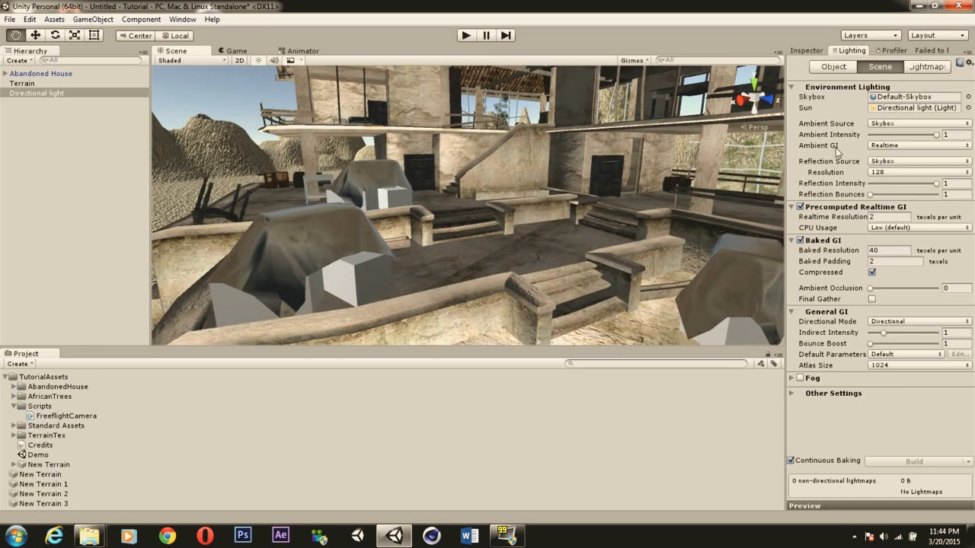
Review the Ambient GI options, keeping Realtime.
{"action": "left_click", "coordinate": [882, 145]}
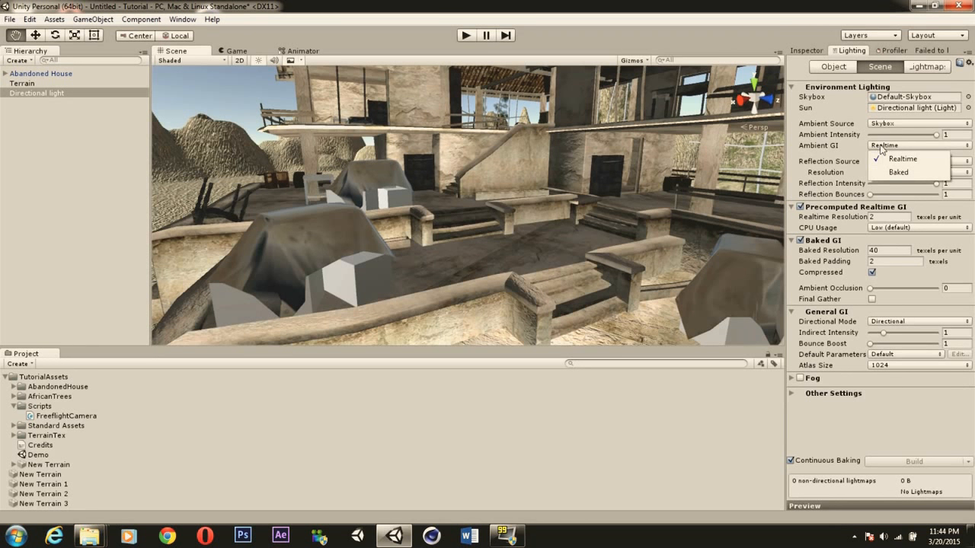
{"action": "left_click", "coordinate": [881, 146]}
{"action": "left_click", "coordinate": [812, 147]}
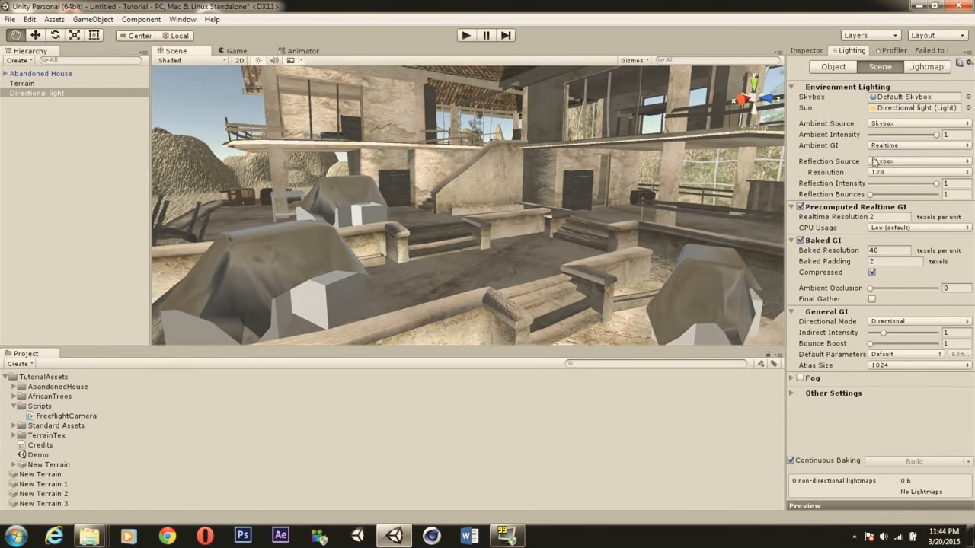
Change the Reflection Source to Custom and look through the cubemaps available for it, leaving the Cubemap at None.
{"action": "left_click", "coordinate": [877, 163]}
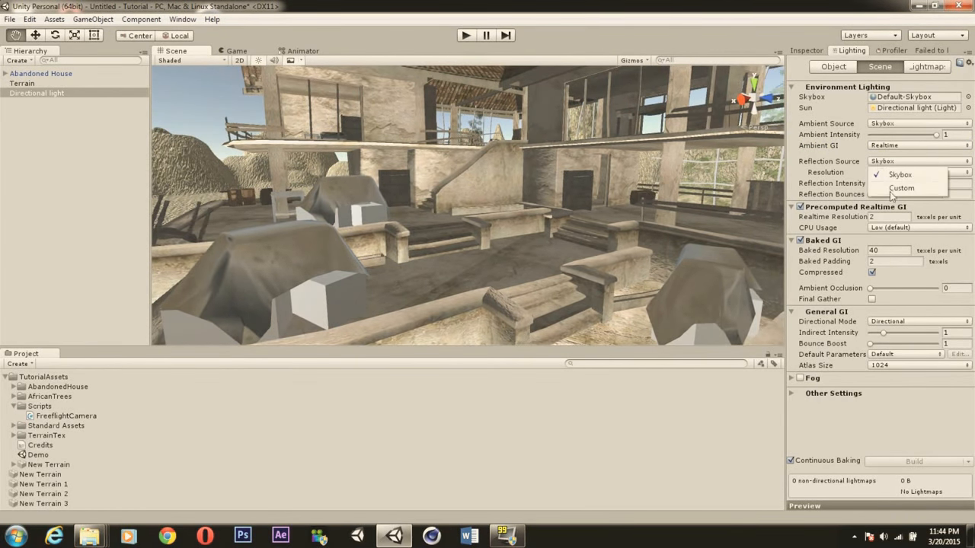
{"action": "left_click", "coordinate": [890, 189]}
{"action": "left_click", "coordinate": [968, 172]}
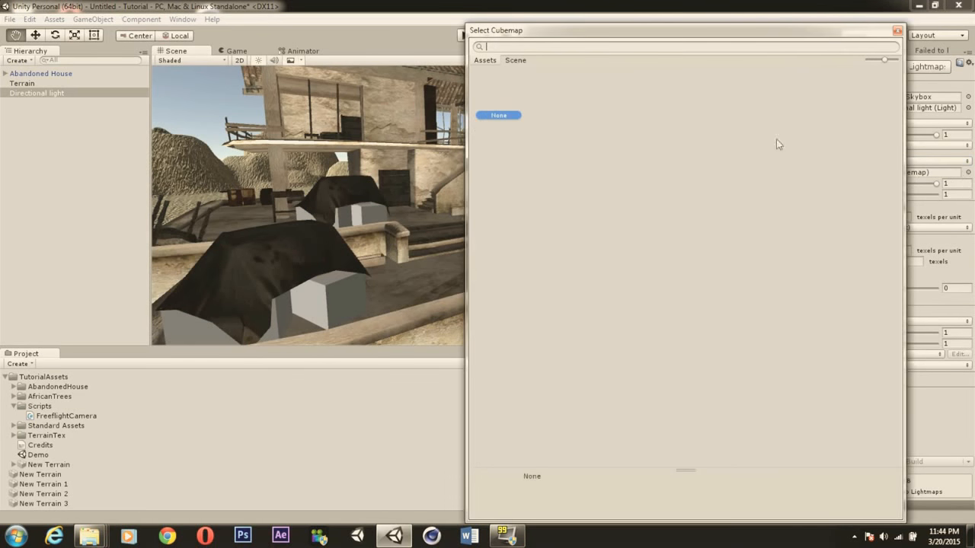
{"action": "left_click", "coordinate": [893, 29]}
{"action": "right_click_drag", "start_coordinate": [586, 185], "coordinate": [547, 203]}
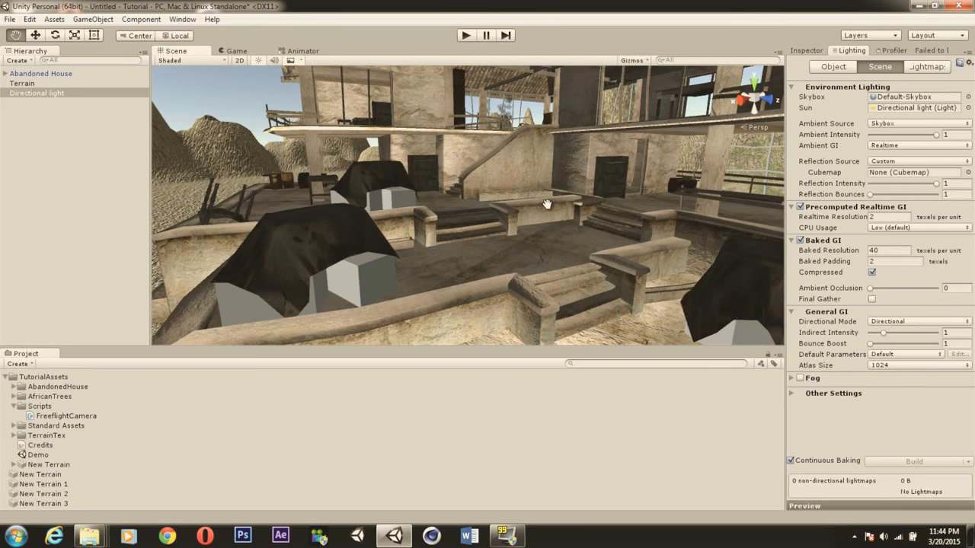
{"action": "left_click", "coordinate": [968, 173]}
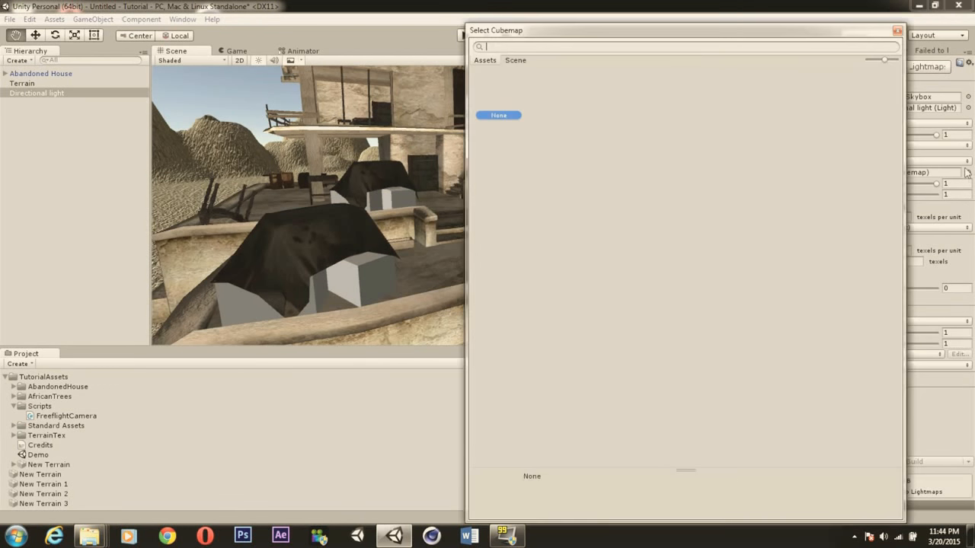
{"action": "left_click", "coordinate": [896, 32]}
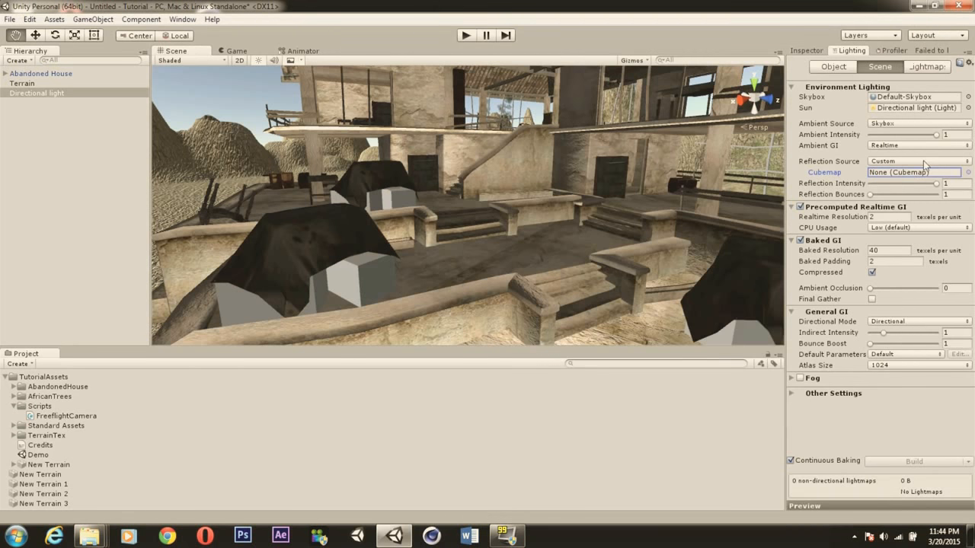
Set the Reflection Source back to Skybox and raise Reflection Bounces to 4.
{"action": "left_click", "coordinate": [924, 161]}
{"action": "left_click", "coordinate": [900, 174]}
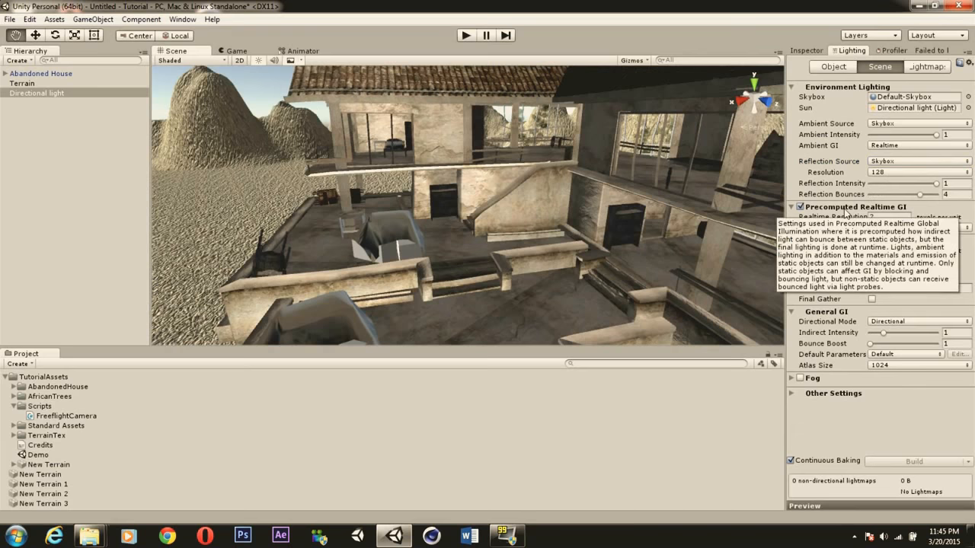
Review the Precomputed Realtime GI settings, keeping Realtime Resolution at 2, and set CPU Usage to Medium.
{"action": "left_click", "coordinate": [844, 207]}
{"action": "left_click", "coordinate": [844, 209]}
{"action": "left_click", "coordinate": [871, 216]}
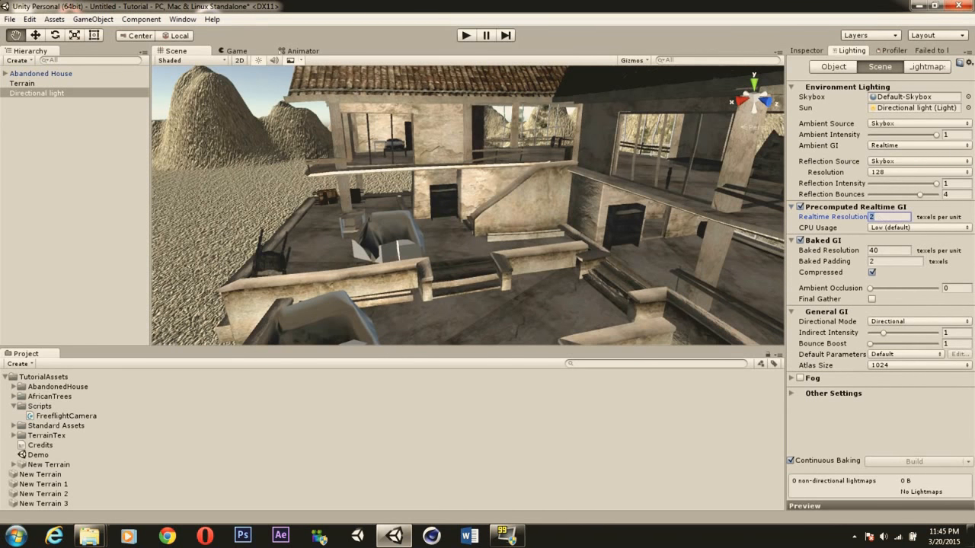
{"action": "left_click", "coordinate": [889, 228]}
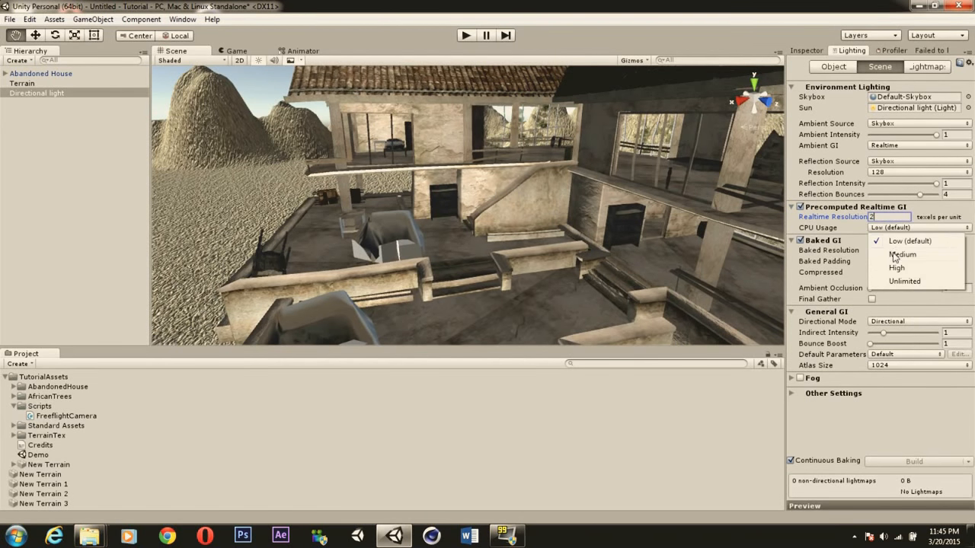
{"action": "left_click", "coordinate": [892, 254]}
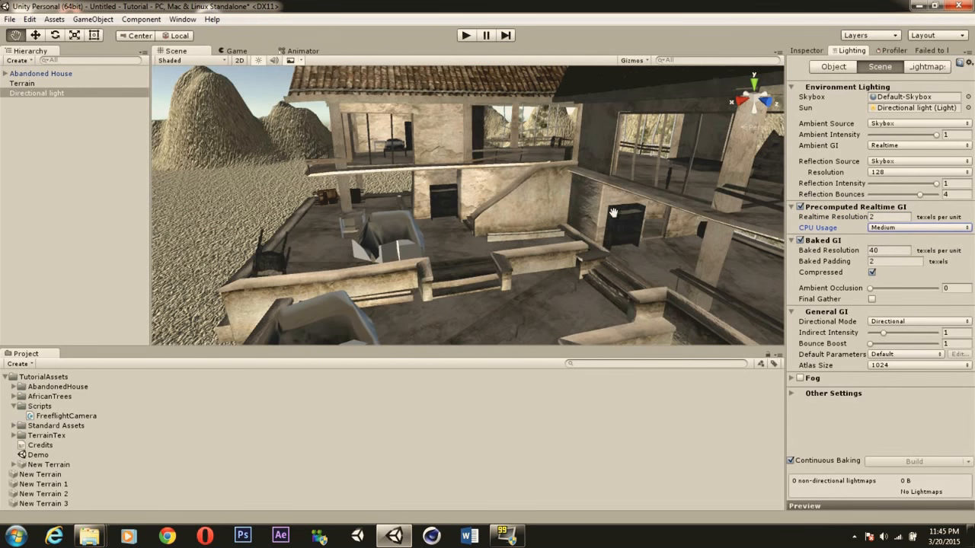
{"action": "right_click_drag", "start_coordinate": [578, 190], "coordinate": [607, 205]}
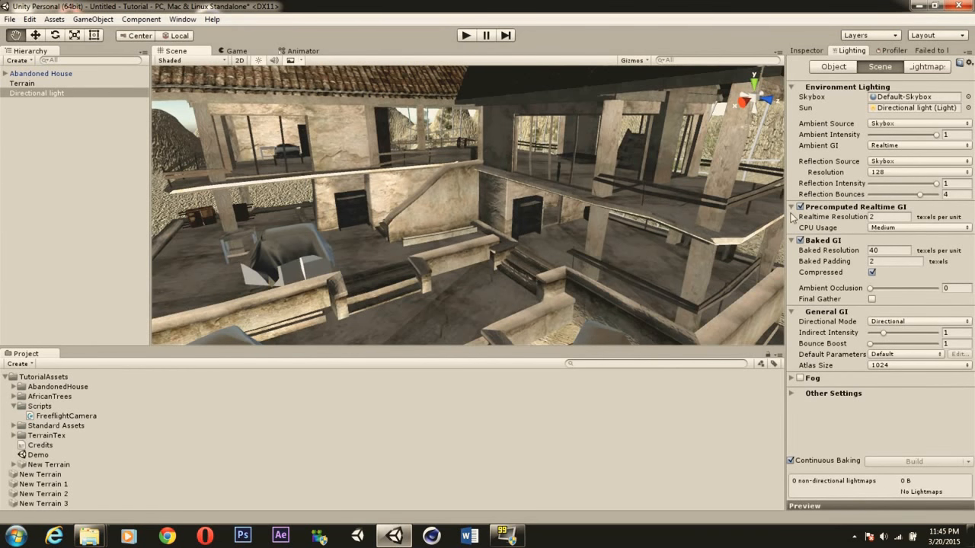
Review the Baked Resolution and Baked Padding settings under Baked GI.
{"action": "mouse_move", "coordinate": [858, 230]}
{"action": "left_click", "coordinate": [888, 250]}
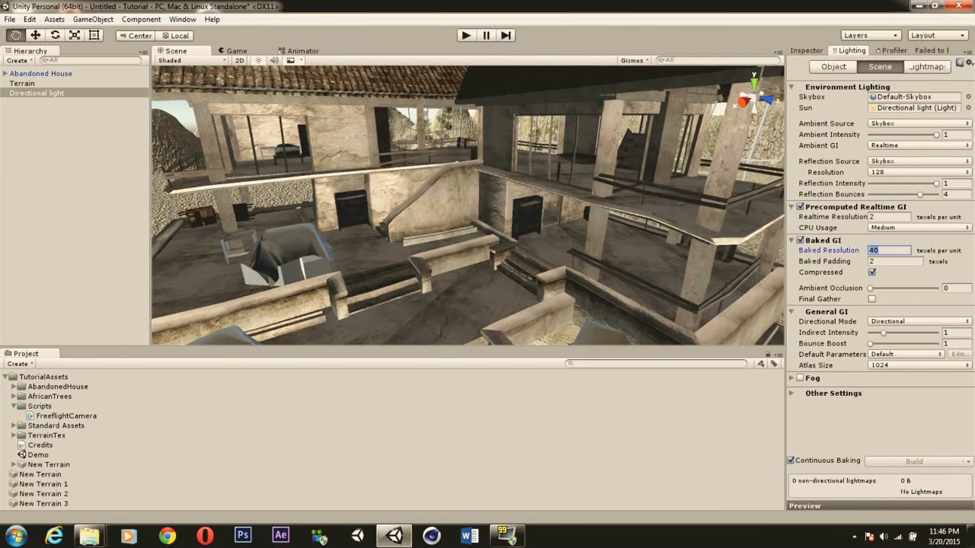
{"action": "left_click", "coordinate": [884, 263]}
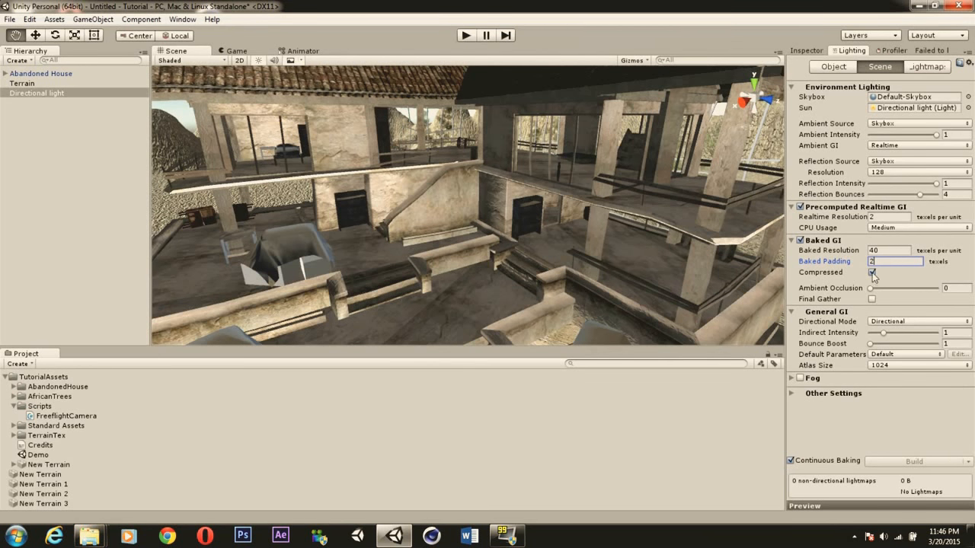
Collapse the Precomputed Realtime GI and Baked GI settings and set the Indirect Intensity under General GI to about 1.09.
{"action": "left_click", "coordinate": [832, 241]}
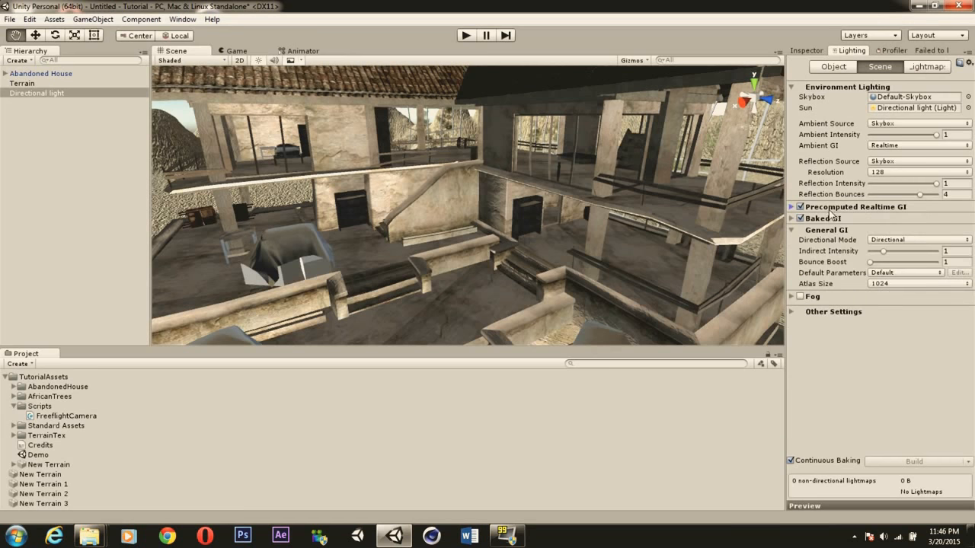
{"action": "double_click", "coordinate": [831, 232]}
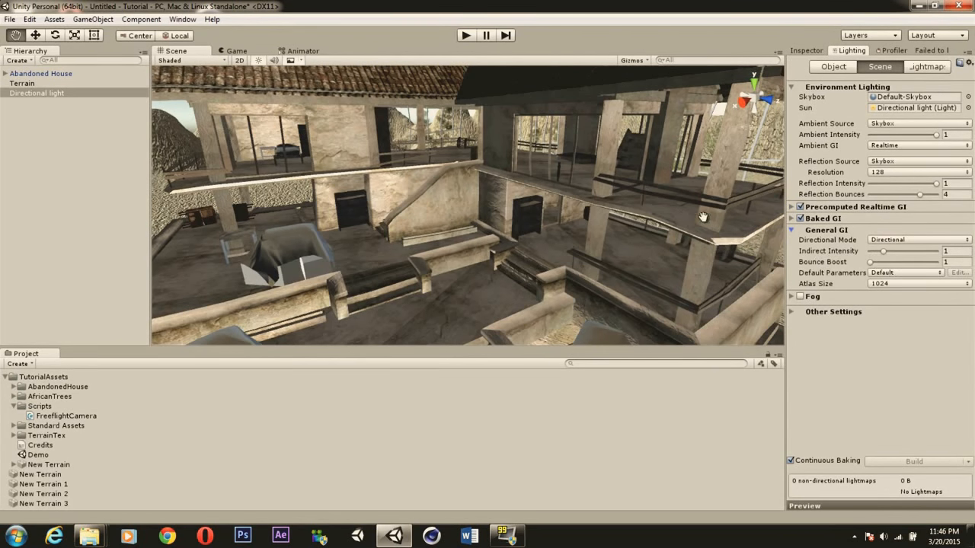
{"action": "left_click_drag", "start_coordinate": [650, 214], "coordinate": [485, 197], "text": "alt"}
{"action": "right_click_drag", "start_coordinate": [485, 197], "coordinate": [598, 214]}
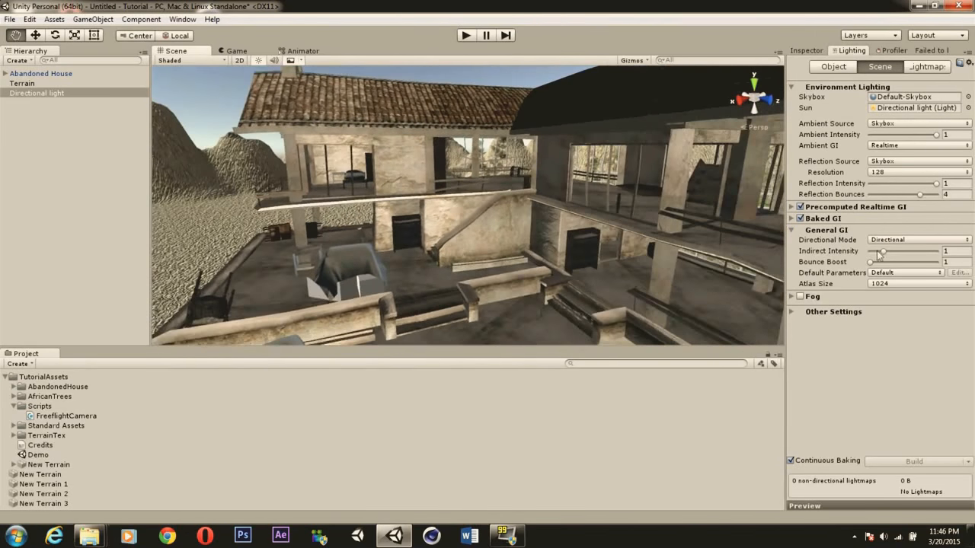
{"action": "mouse_move", "coordinate": [883, 253]}
{"action": "left_mouse_down"}
{"action": "mouse_move", "coordinate": [906, 252]}
{"action": "mouse_move", "coordinate": [856, 249]}
{"action": "mouse_move", "coordinate": [887, 252]}
{"action": "mouse_move", "coordinate": [879, 252]}
{"action": "left_mouse_up"}
{"action": "right_click_drag", "start_coordinate": [573, 195], "coordinate": [403, 182]}
{"action": "right_click_drag", "start_coordinate": [692, 237], "coordinate": [552, 227]}
{"action": "left_click_drag", "start_coordinate": [881, 254], "coordinate": [883, 251]}
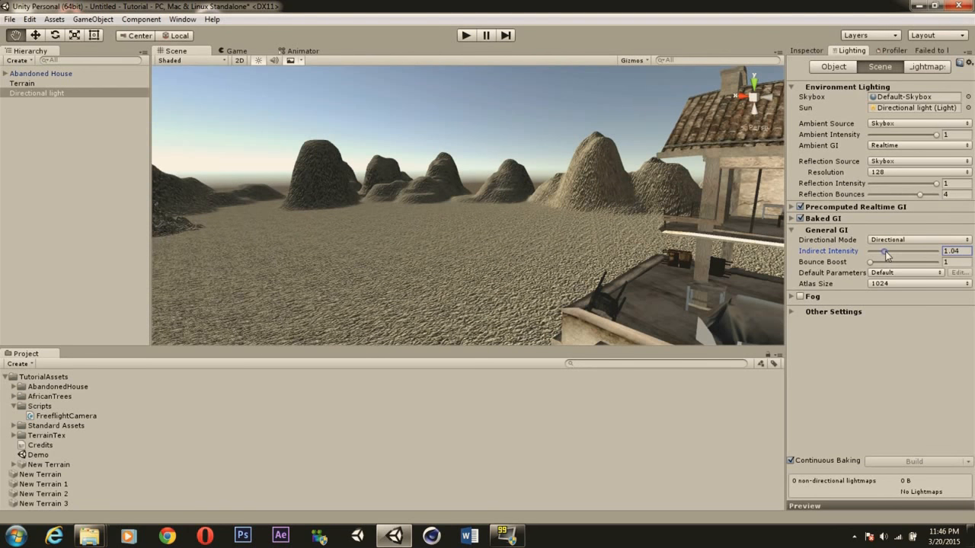
{"action": "left_click", "coordinate": [818, 230]}
{"action": "left_click", "coordinate": [836, 208]}
{"action": "left_click", "coordinate": [830, 208]}
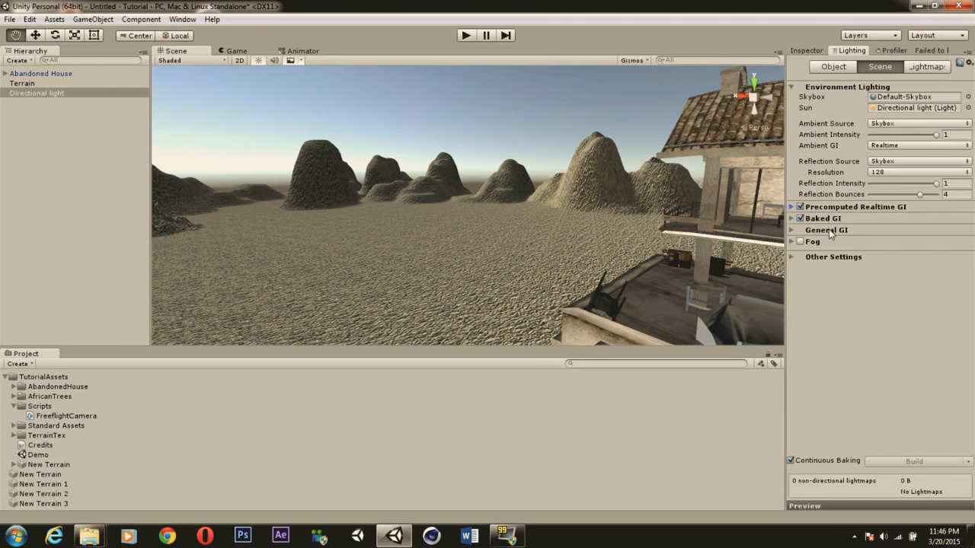
Test low and high Bounce Boost values under General GI against the terrain and house, settling on about 2.9.
{"action": "left_click", "coordinate": [829, 230]}
{"action": "mouse_move", "coordinate": [875, 264]}
{"action": "left_mouse_down"}
{"action": "mouse_move", "coordinate": [887, 263]}
{"action": "mouse_move", "coordinate": [876, 271]}
{"action": "left_mouse_up"}
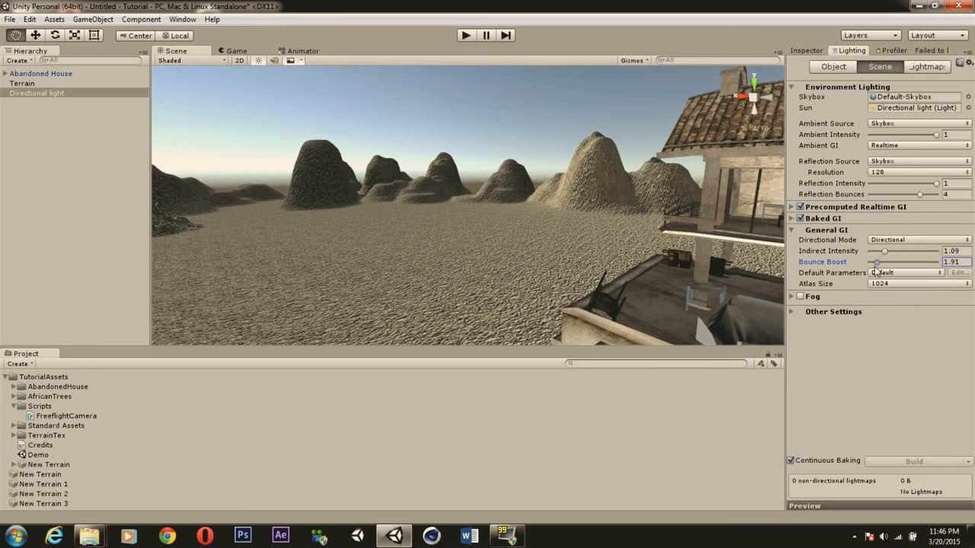
{"action": "mouse_move", "coordinate": [538, 201]}
{"action": "right_mouse_down"}
{"action": "mouse_move", "coordinate": [583, 185]}
{"action": "mouse_move", "coordinate": [581, 198]}
{"action": "mouse_move", "coordinate": [609, 177]}
{"action": "mouse_move", "coordinate": [545, 196]}
{"action": "right_mouse_up"}
{"action": "mouse_move", "coordinate": [873, 263]}
{"action": "left_mouse_down"}
{"action": "mouse_move", "coordinate": [917, 271]}
{"action": "mouse_move", "coordinate": [859, 264]}
{"action": "left_mouse_up"}
{"action": "right_click_drag", "start_coordinate": [536, 269], "coordinate": [380, 234]}
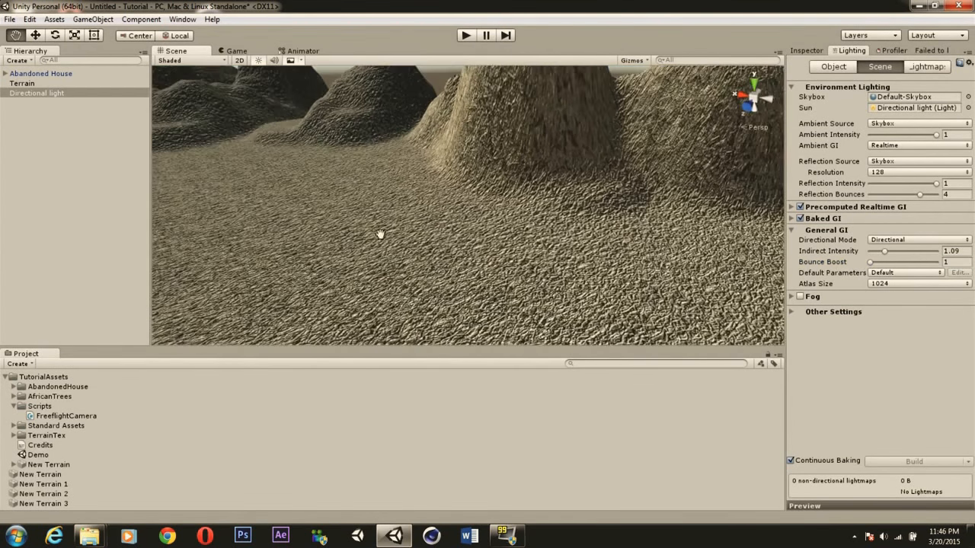
{"action": "right_click_drag", "start_coordinate": [494, 248], "coordinate": [550, 167]}
{"action": "left_click_drag", "start_coordinate": [873, 263], "coordinate": [904, 263]}
{"action": "right_click_drag", "start_coordinate": [541, 252], "coordinate": [509, 220]}
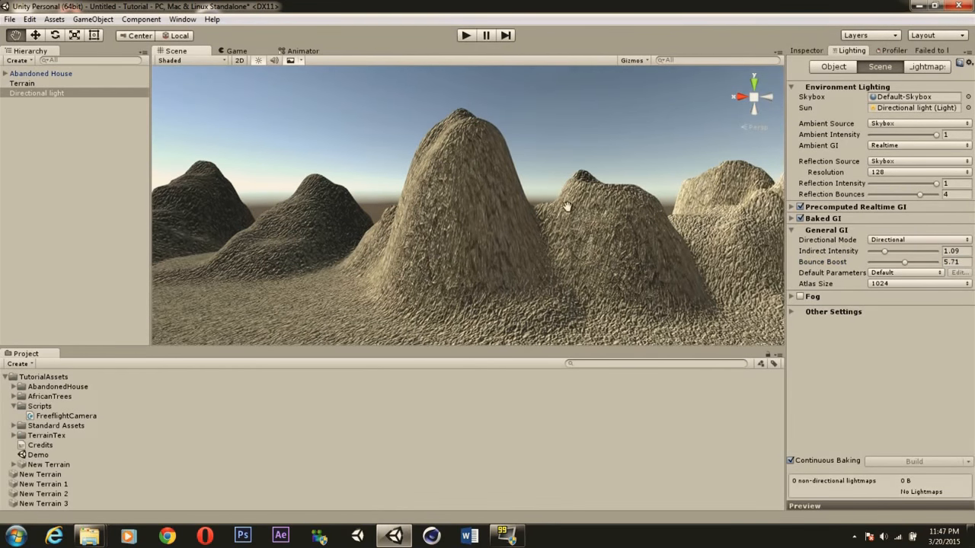
{"action": "left_click_drag", "start_coordinate": [903, 262], "coordinate": [884, 263]}
Enable Fog for the scene and keep its Fog Mode at Exponential Squared.
{"action": "right_click_drag", "start_coordinate": [648, 195], "coordinate": [589, 168]}
{"action": "scroll", "coordinate": [648, 187], "scroll_direction": "up", "scroll_amount": 3}
{"action": "right_click_drag", "start_coordinate": [636, 200], "coordinate": [573, 217]}
{"action": "scroll", "coordinate": [634, 190], "scroll_direction": "up", "scroll_amount": 5}
{"action": "scroll", "coordinate": [634, 190], "scroll_direction": "up", "scroll_amount": 3}
{"action": "left_click", "coordinate": [800, 296]}
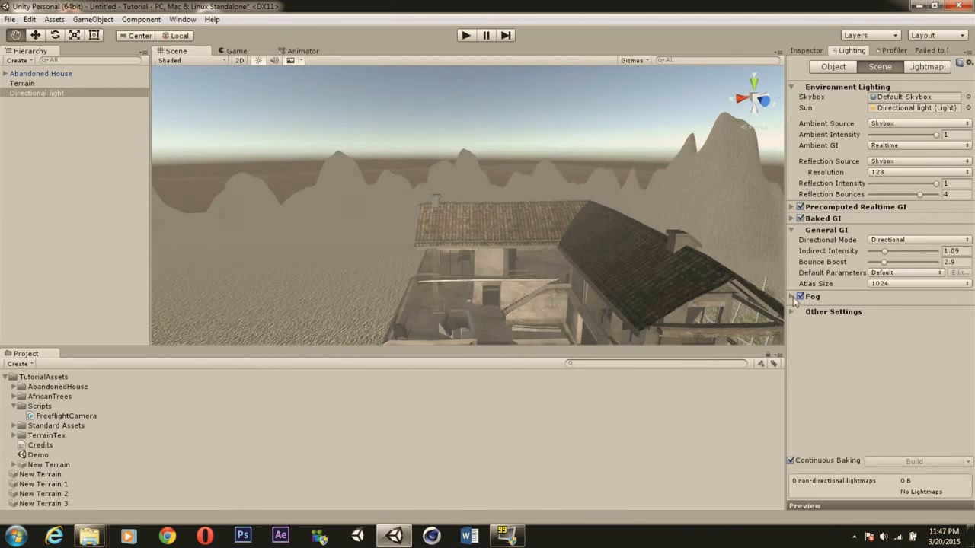
{"action": "left_click", "coordinate": [791, 296]}
{"action": "right_click_drag", "start_coordinate": [614, 276], "coordinate": [543, 336]}
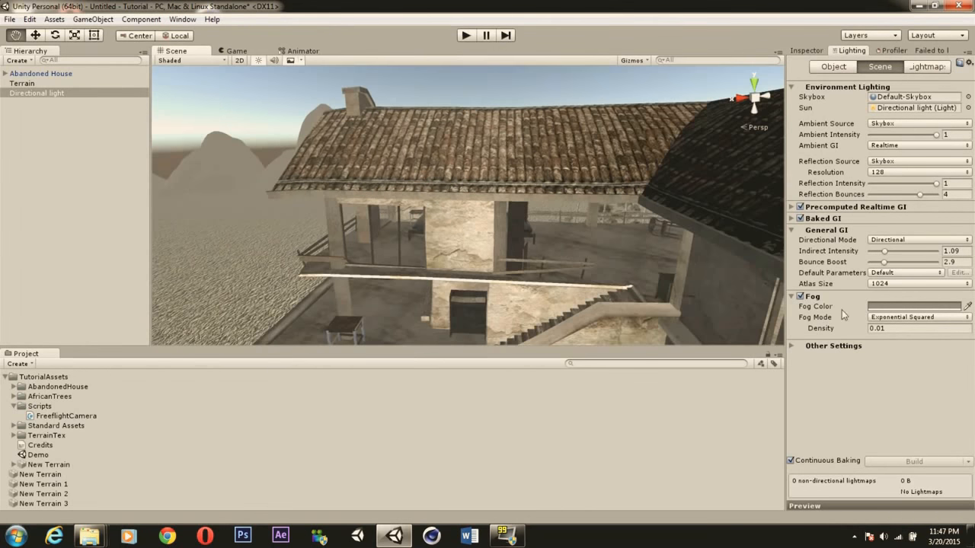
{"action": "left_click", "coordinate": [892, 317]}
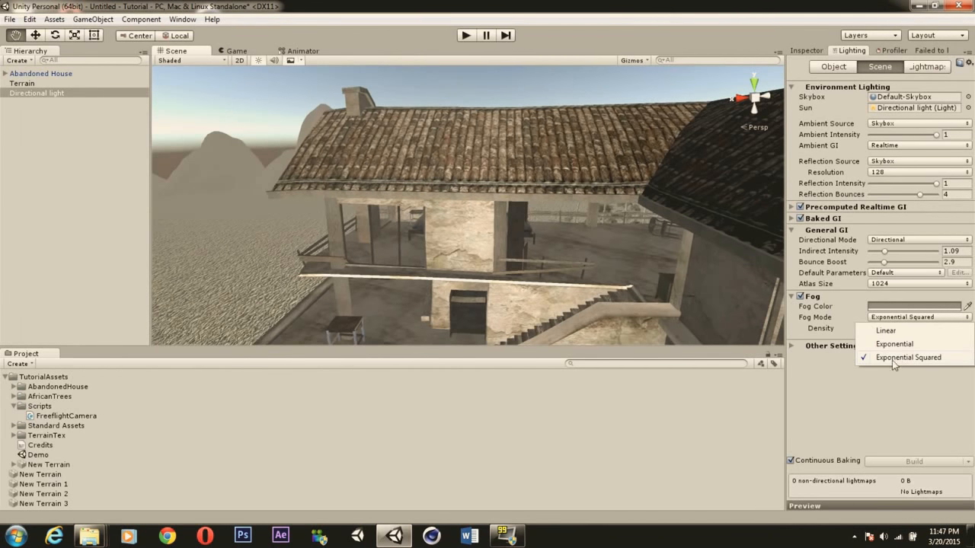
{"action": "left_click", "coordinate": [892, 358]}
Set the fog Density to 0.005.
{"action": "right_click_drag", "start_coordinate": [495, 244], "coordinate": [462, 238]}
{"action": "left_click", "coordinate": [884, 328]}
{"action": "key", "text": "BackSpace"}
{"action": "type", "text": "0"}
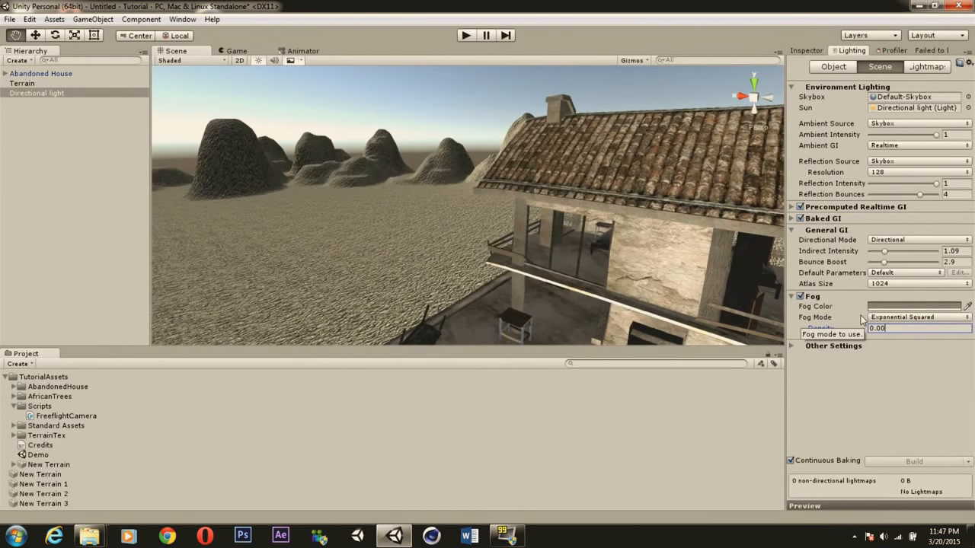
{"action": "type", "text": "5"}
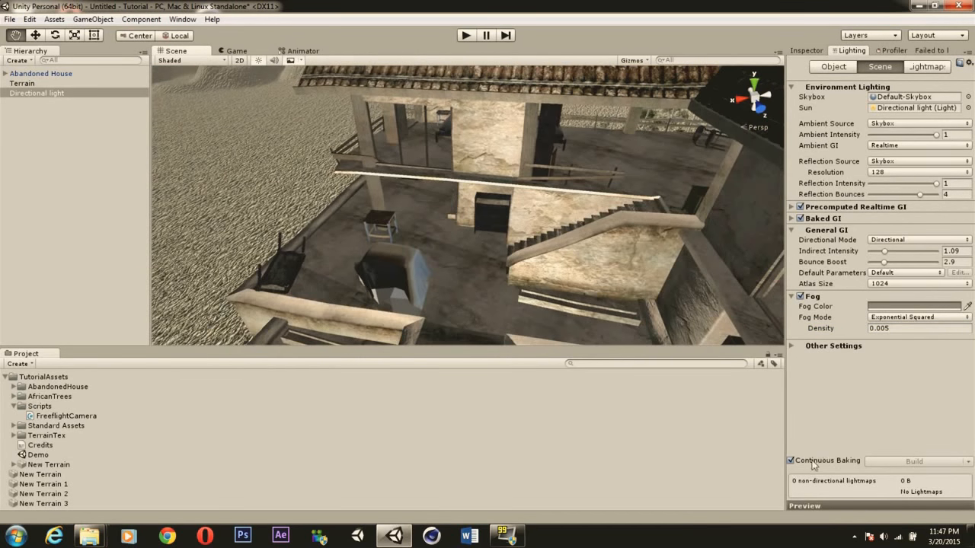
Try turning Continuous Baking off, and enable it again.
{"action": "left_click", "coordinate": [791, 461]}
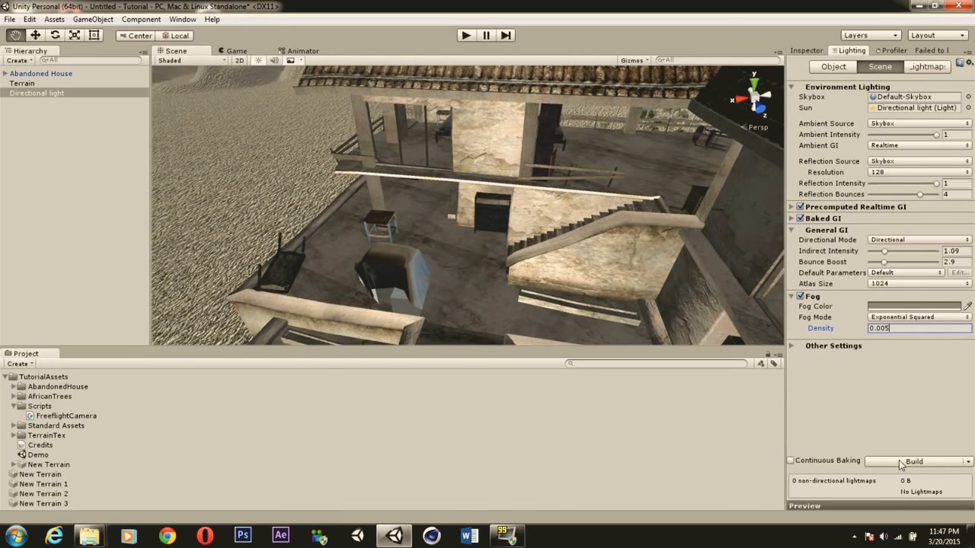
{"action": "left_click", "coordinate": [791, 461]}
{"action": "left_click_drag", "start_coordinate": [614, 231], "coordinate": [601, 191], "text": "alt"}
{"action": "right_click_drag", "start_coordinate": [600, 190], "coordinate": [601, 191]}
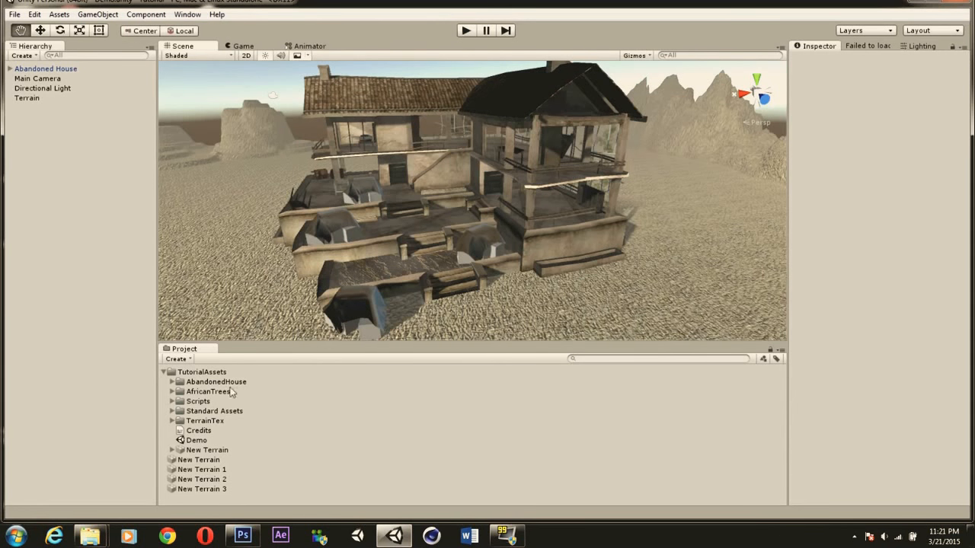
Place the TreeAcaciaB model from the AfricanTrees folder on the terrain beside the abandoned house.
{"action": "left_click", "coordinate": [173, 392]}
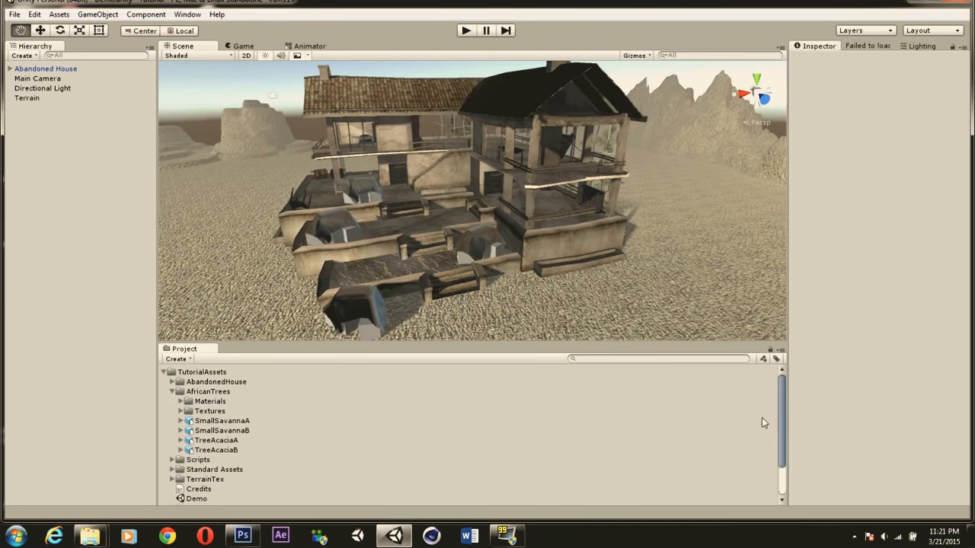
{"action": "left_click_drag", "start_coordinate": [778, 415], "coordinate": [782, 423]}
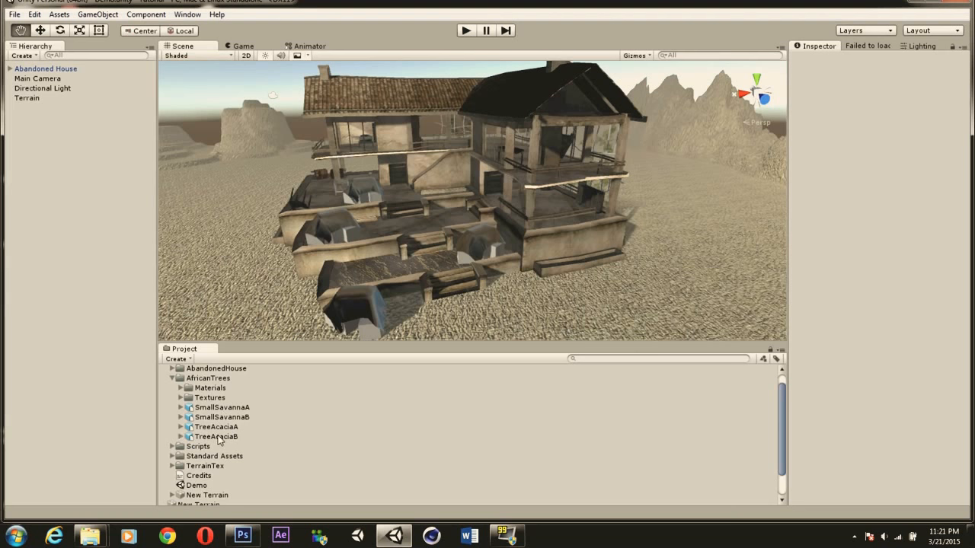
{"action": "left_click_drag", "start_coordinate": [187, 438], "coordinate": [629, 312]}
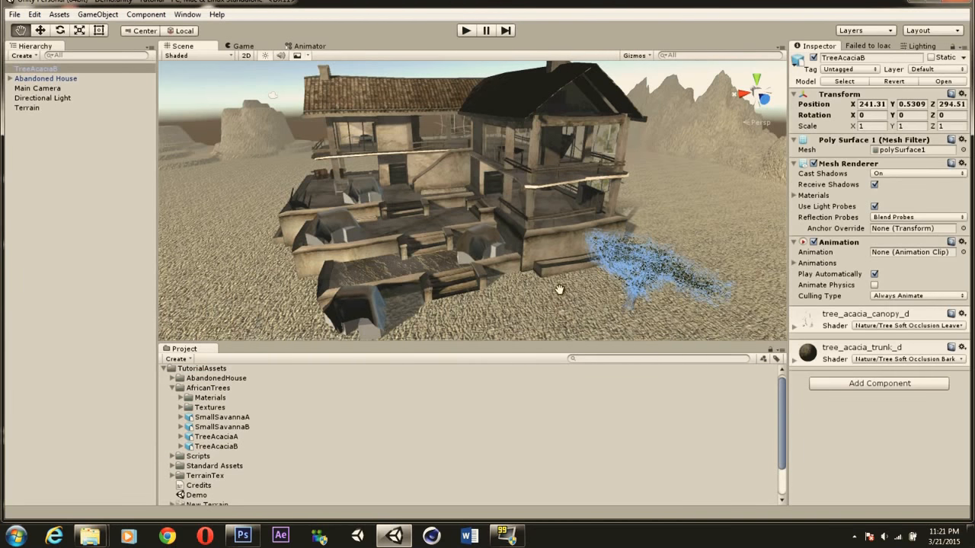
{"action": "left_click_drag", "start_coordinate": [567, 296], "coordinate": [579, 299], "text": "alt"}
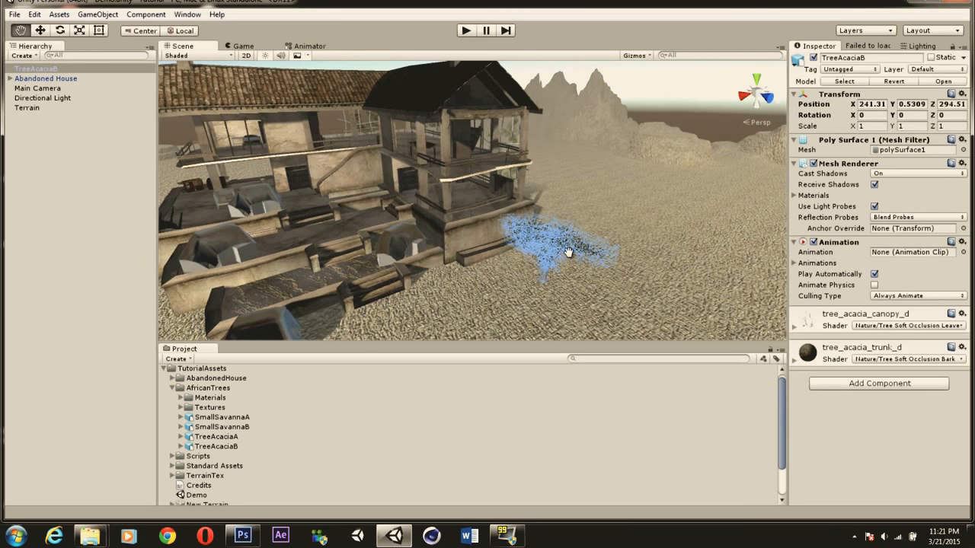
Scale the acacia tree uniformly to about 1.94 and rotate it to about -42.4 degrees around the Y axis.
{"action": "left_click", "coordinate": [83, 32]}
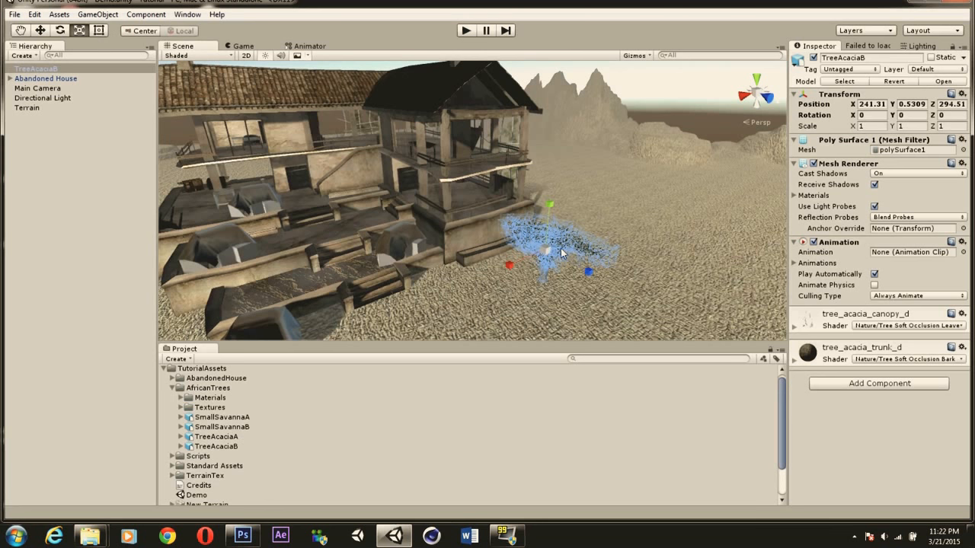
{"action": "left_click_drag", "start_coordinate": [543, 252], "coordinate": [601, 260]}
{"action": "left_click", "coordinate": [61, 30]}
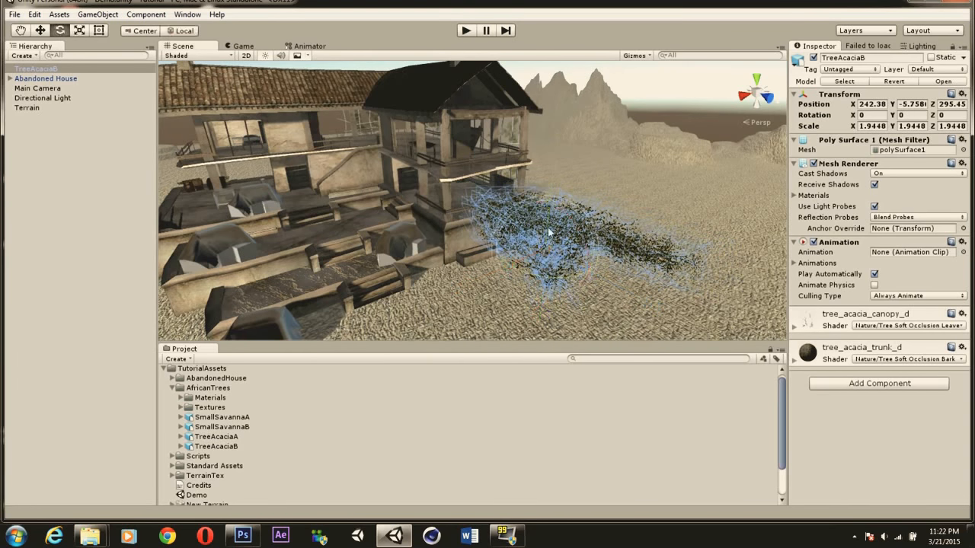
{"action": "left_click_drag", "start_coordinate": [544, 273], "coordinate": [633, 272]}
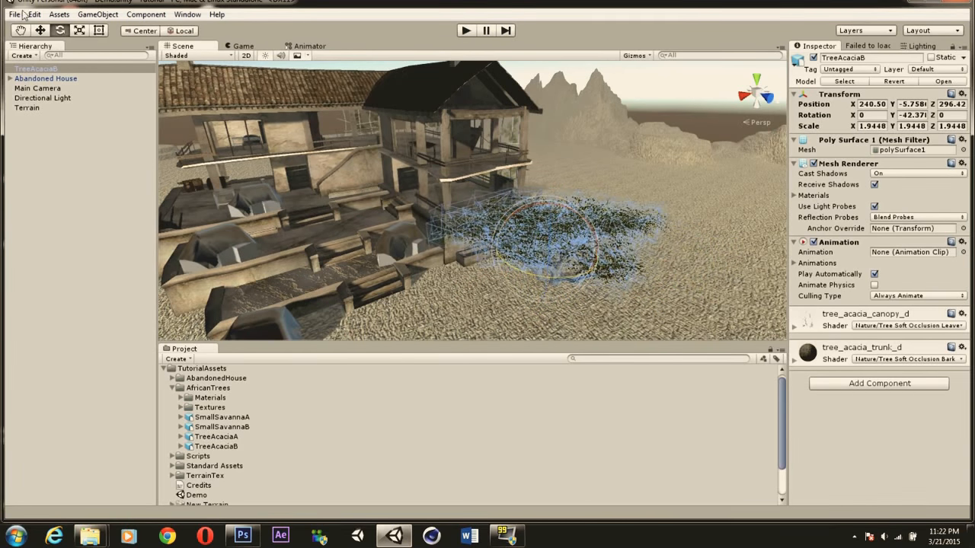
Raise the acacia tree onto the ground and move it away from the house to about X 233.1, Y 1.2, Z 301.4.
{"action": "left_click", "coordinate": [39, 30]}
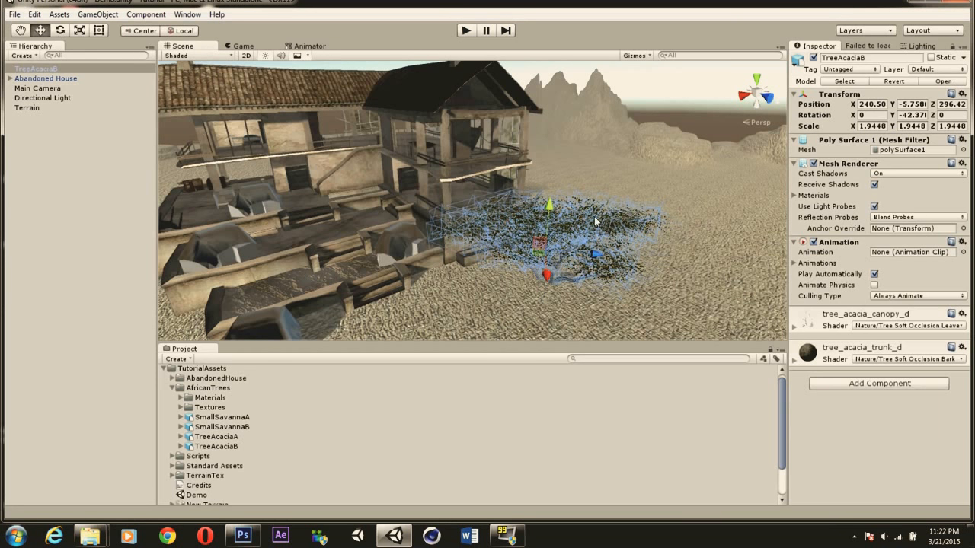
{"action": "left_click_drag", "start_coordinate": [549, 193], "coordinate": [559, 179]}
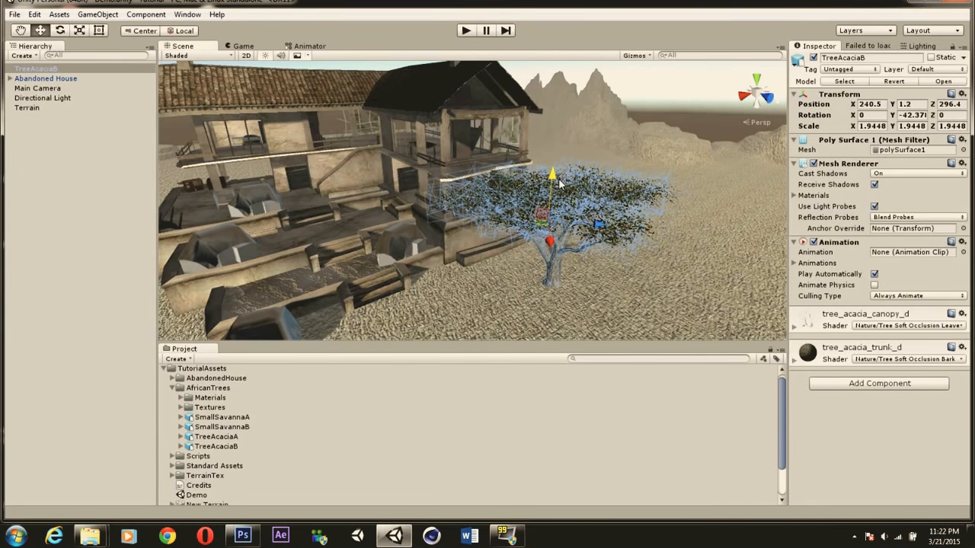
{"action": "left_click_drag", "start_coordinate": [608, 230], "coordinate": [607, 256]}
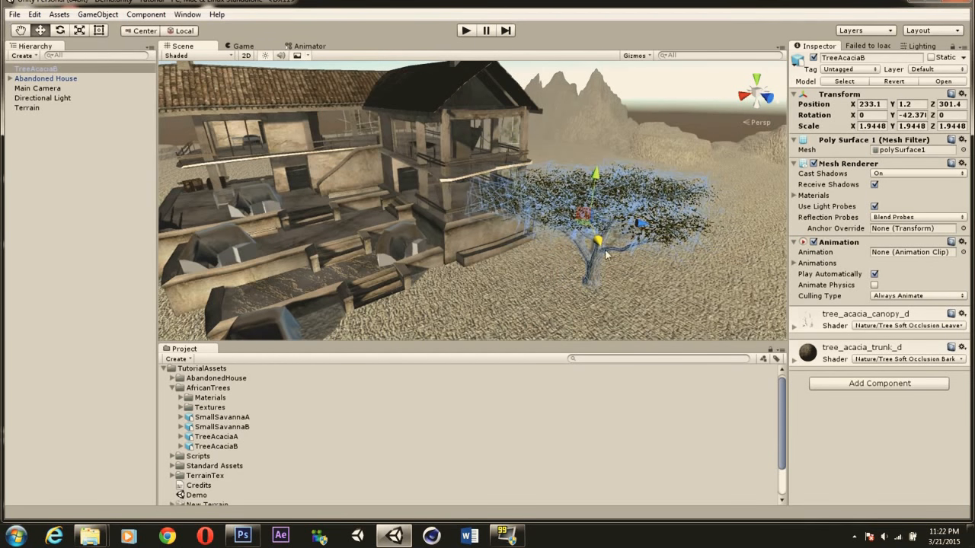
{"action": "right_click_drag", "start_coordinate": [620, 275], "coordinate": [640, 227]}
{"action": "left_click", "coordinate": [649, 132]}
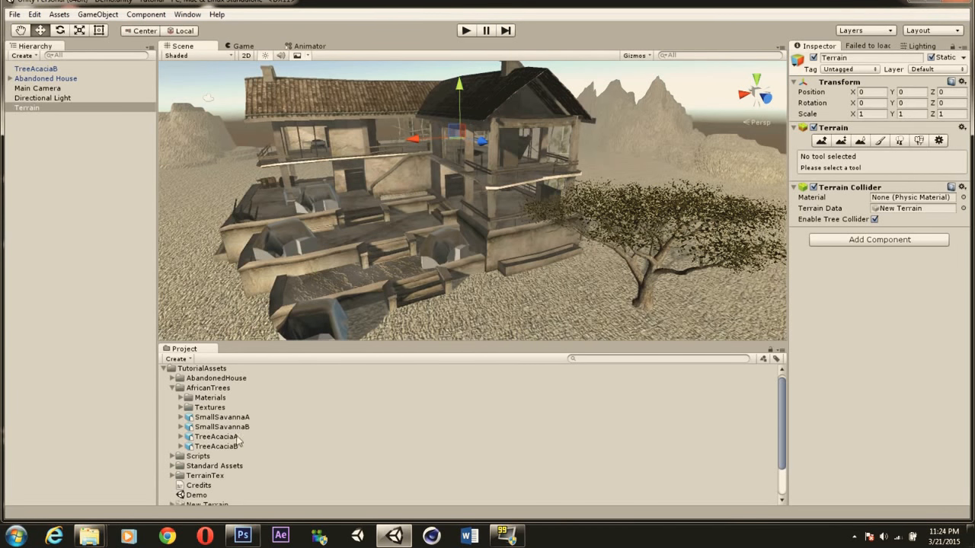
Expand the Scripts folder, add a new Camera to the scene and check what it shows in the Game view.
{"action": "left_click", "coordinate": [171, 388]}
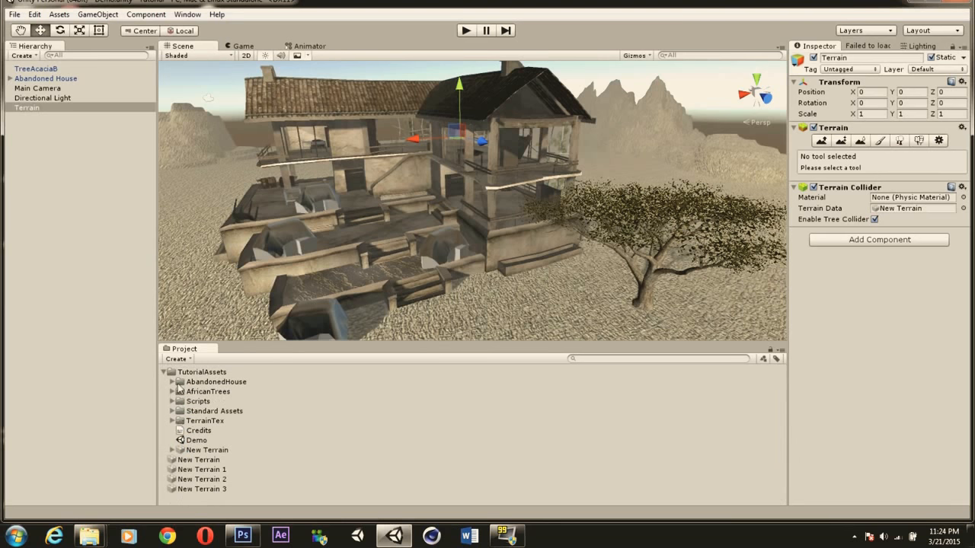
{"action": "left_click", "coordinate": [172, 401]}
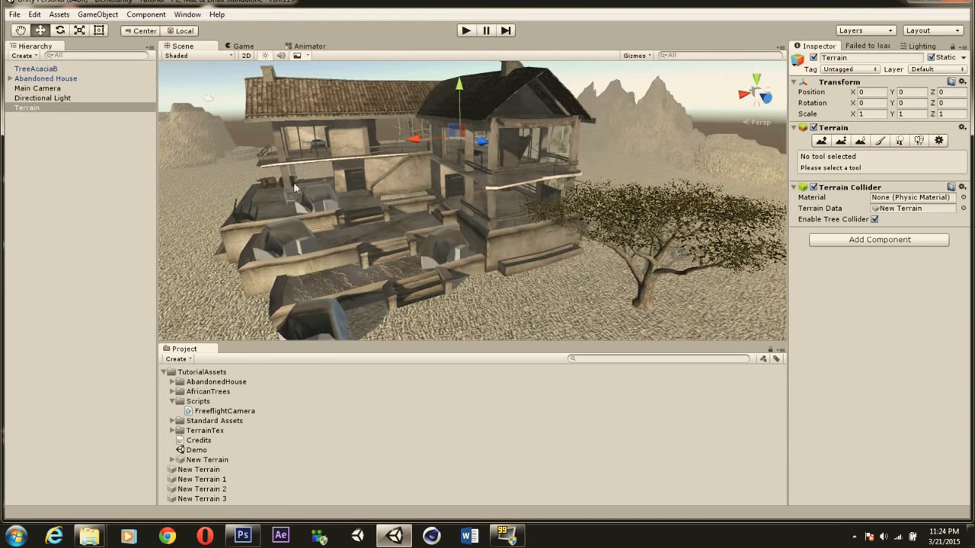
{"action": "left_click", "coordinate": [106, 15]}
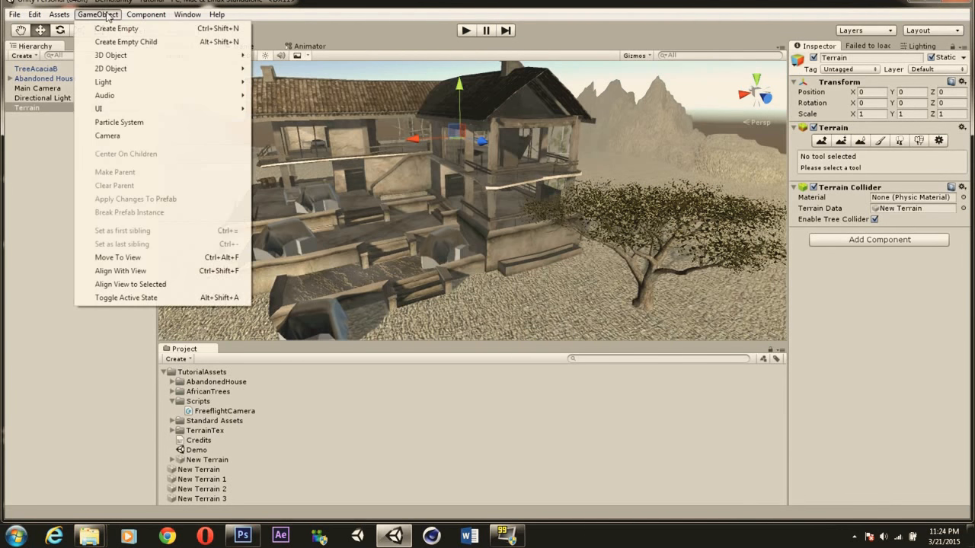
{"action": "left_click", "coordinate": [116, 136]}
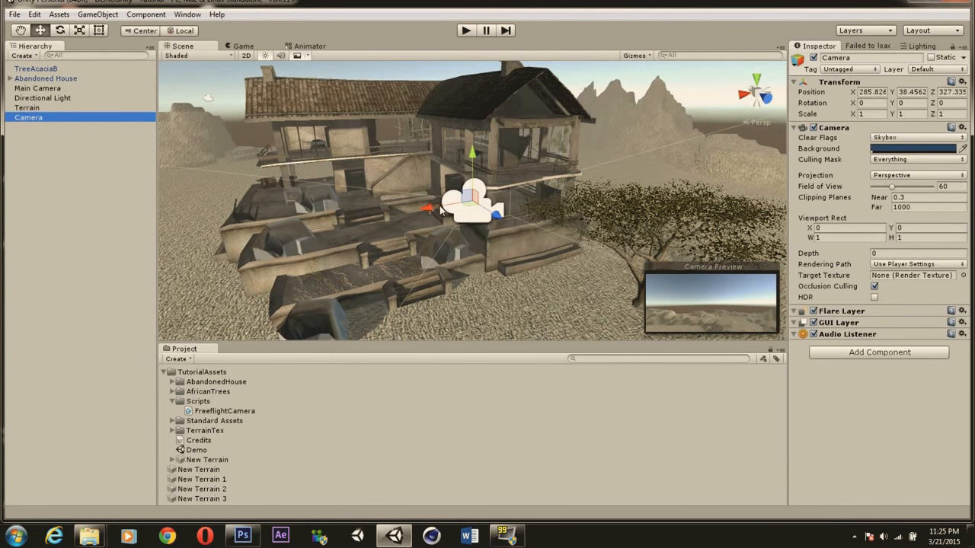
{"action": "left_click", "coordinate": [242, 47]}
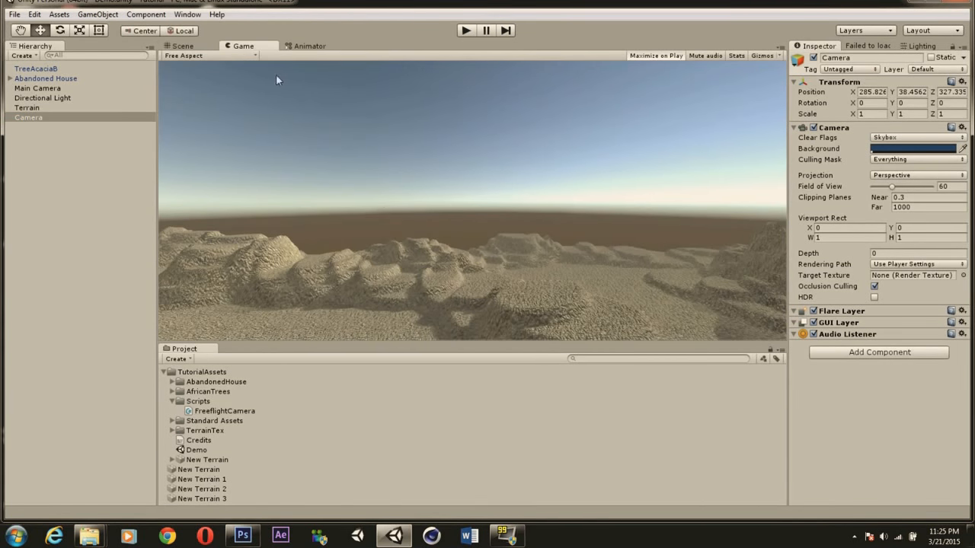
{"action": "left_click", "coordinate": [186, 45]}
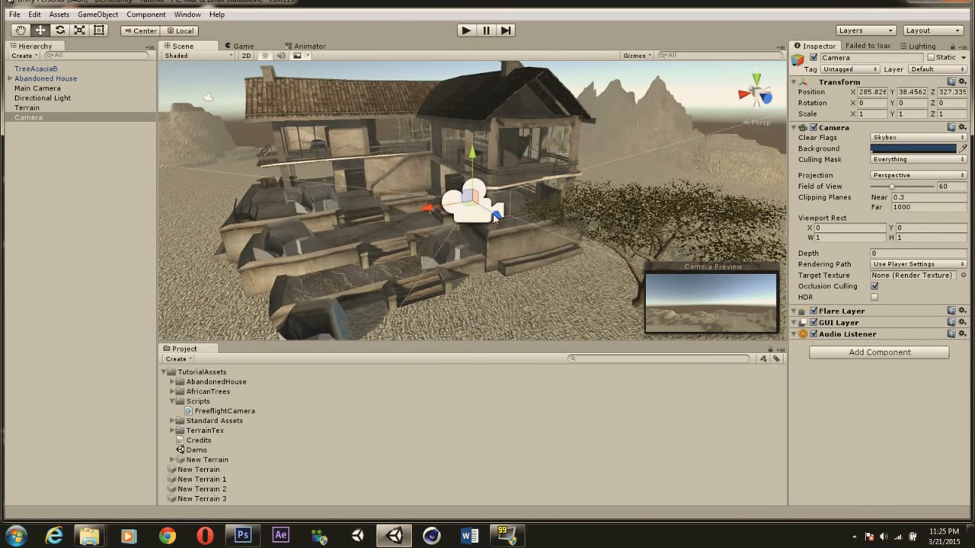
Move the camera to about Y 38.95, Z 329.4, rotate it about 205 degrees around Y to face the house, and check the Game view.
{"action": "left_click_drag", "start_coordinate": [494, 216], "coordinate": [544, 274]}
{"action": "right_click_drag", "start_coordinate": [522, 204], "coordinate": [573, 230]}
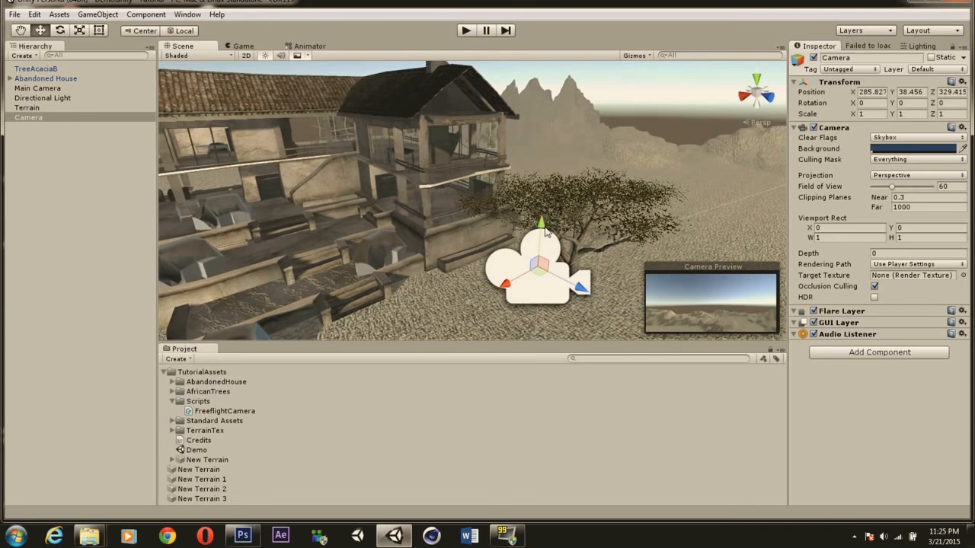
{"action": "left_click_drag", "start_coordinate": [545, 230], "coordinate": [541, 183]}
{"action": "left_click", "coordinate": [59, 30]}
{"action": "left_click_drag", "start_coordinate": [525, 233], "coordinate": [168, 201]}
{"action": "left_click", "coordinate": [40, 30]}
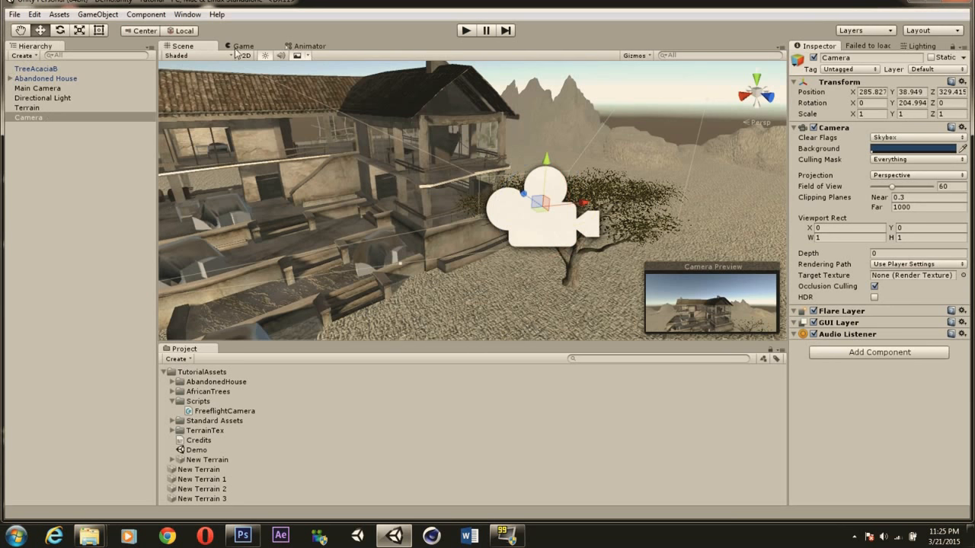
{"action": "left_click", "coordinate": [243, 45]}
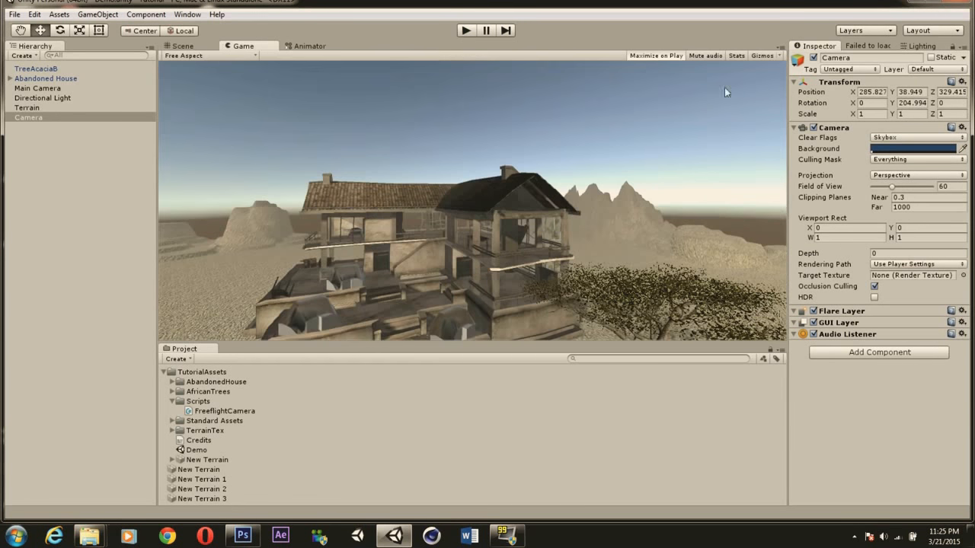
Lower the new camera and move it toward the house, to X 284.6, Y 34.01, Z 322.77.
{"action": "left_click", "coordinate": [183, 45]}
{"action": "left_click_drag", "start_coordinate": [586, 221], "coordinate": [322, 227]}
{"action": "right_click_drag", "start_coordinate": [531, 141], "coordinate": [419, 196]}
{"action": "left_click_drag", "start_coordinate": [472, 140], "coordinate": [538, 62]}
{"action": "left_click_drag", "start_coordinate": [668, 436], "coordinate": [634, 229]}
{"action": "right_click_drag", "start_coordinate": [598, 135], "coordinate": [568, 108]}
{"action": "left_click_drag", "start_coordinate": [584, 95], "coordinate": [569, 243]}
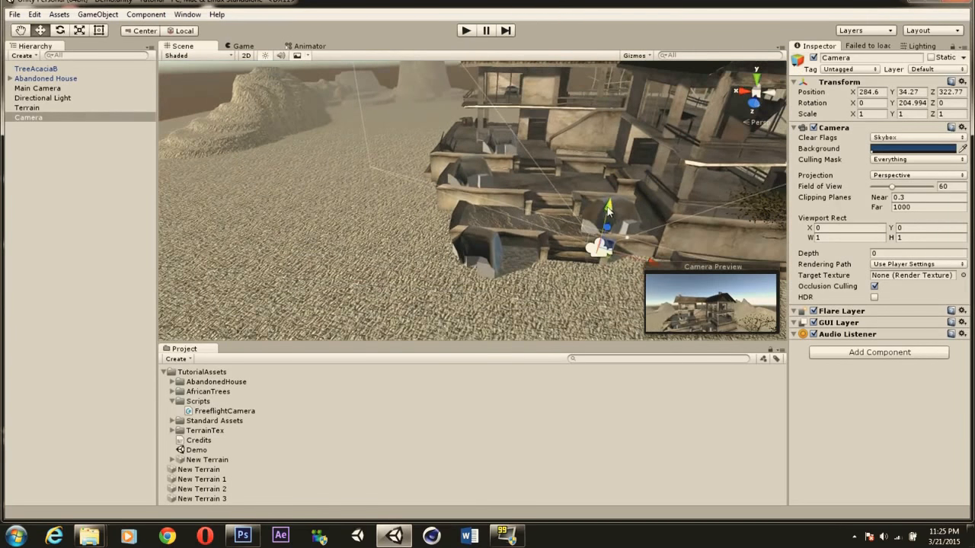
{"action": "left_click_drag", "start_coordinate": [608, 208], "coordinate": [606, 214]}
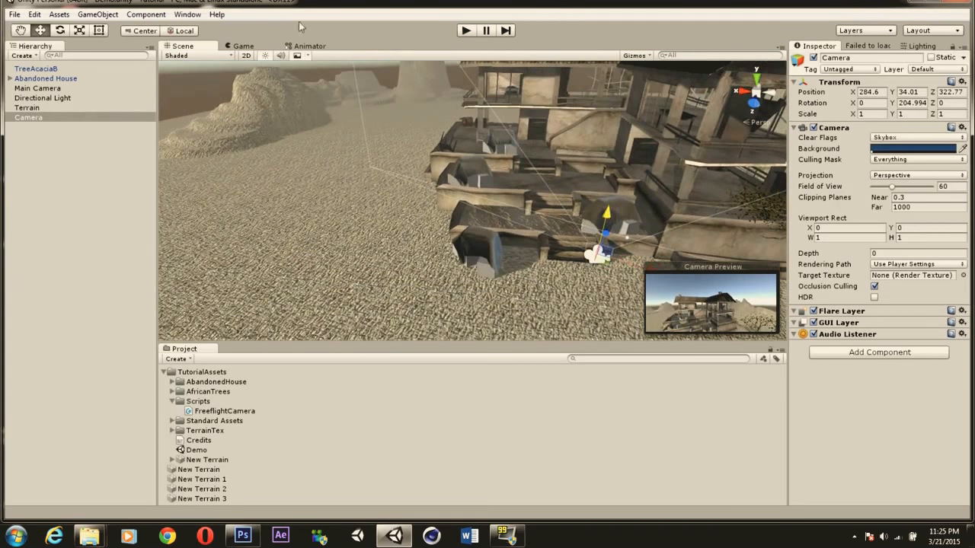
{"action": "left_click", "coordinate": [754, 76]}
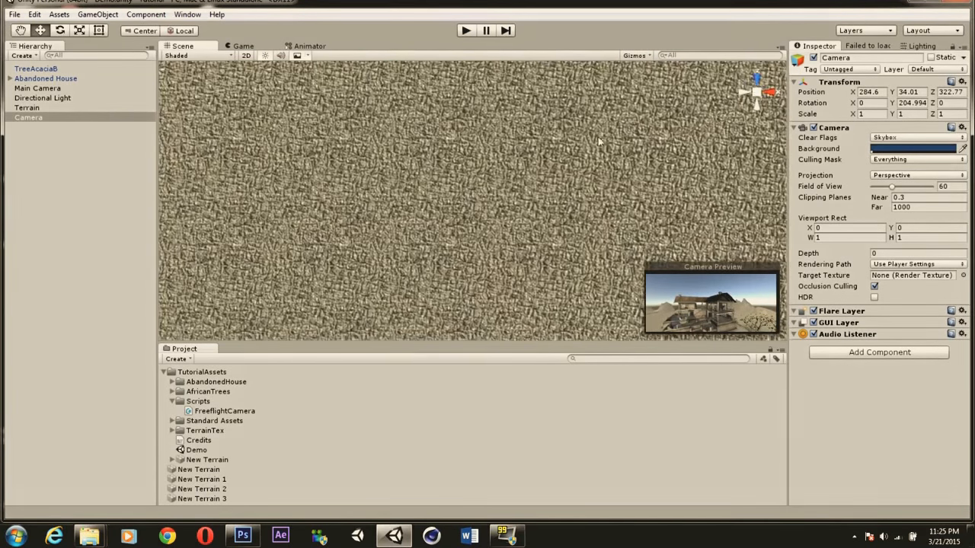
{"action": "key", "text": "f"}
{"action": "left_click", "coordinate": [771, 93]}
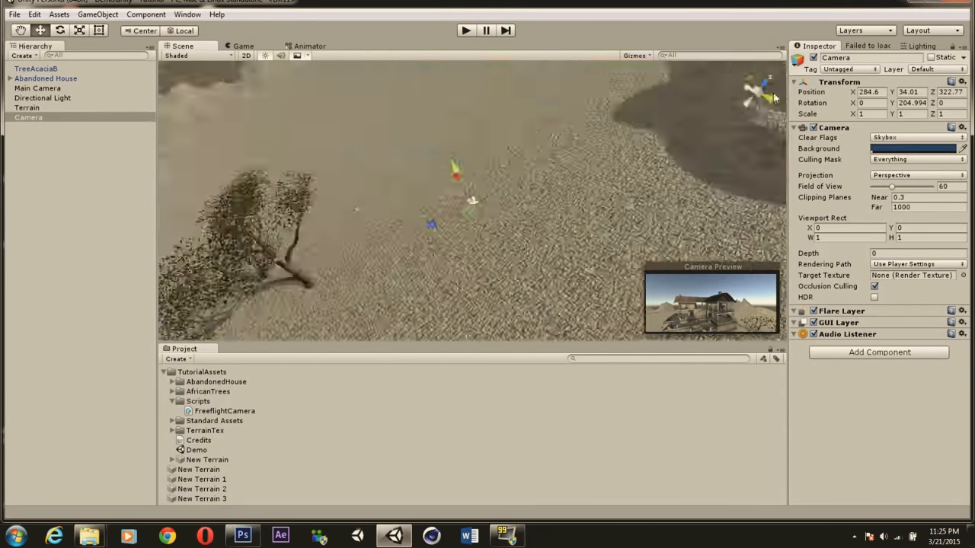
{"action": "left_click", "coordinate": [771, 92]}
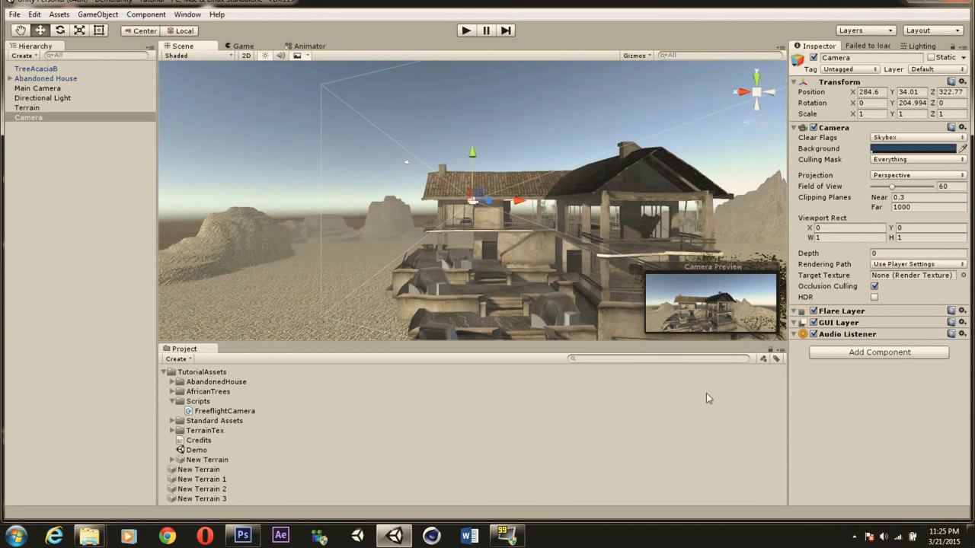
Read through the code of the FreeflightCamera script in the Scripts folder.
{"action": "left_click", "coordinate": [192, 412]}
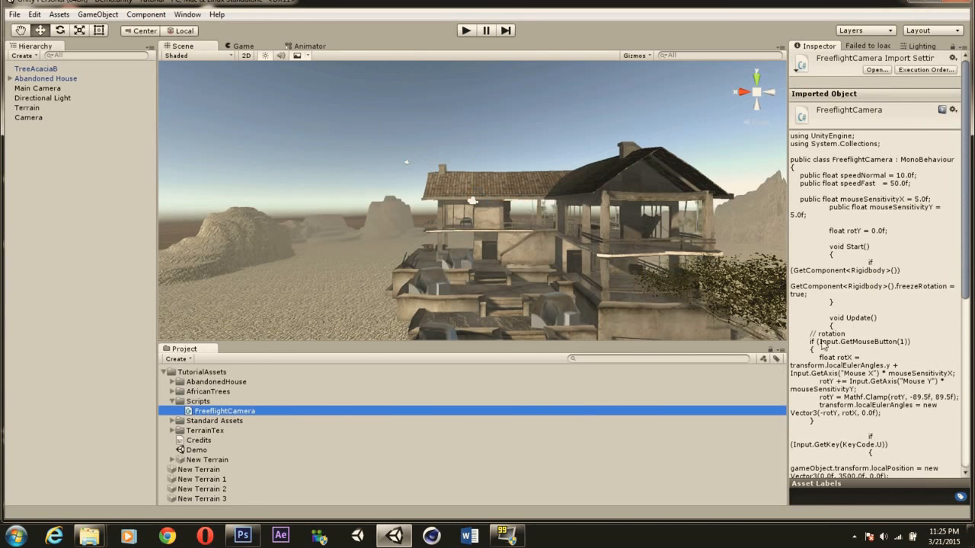
{"action": "left_click", "coordinate": [960, 247]}
{"action": "scroll", "coordinate": [966, 234], "scroll_direction": "down", "scroll_amount": 8}
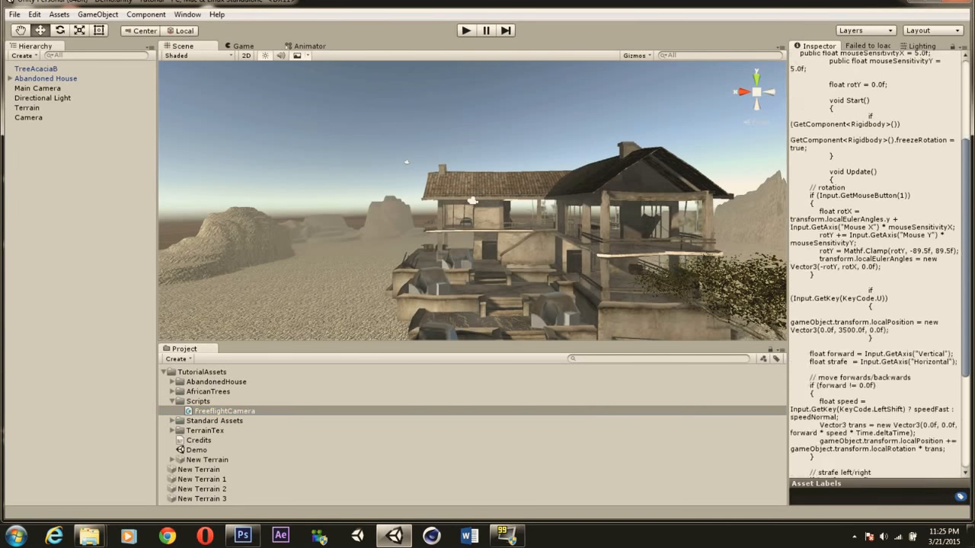
{"action": "scroll", "coordinate": [968, 237], "scroll_direction": "up", "scroll_amount": 7}
{"action": "scroll", "coordinate": [968, 239], "scroll_direction": "up", "scroll_amount": 2}
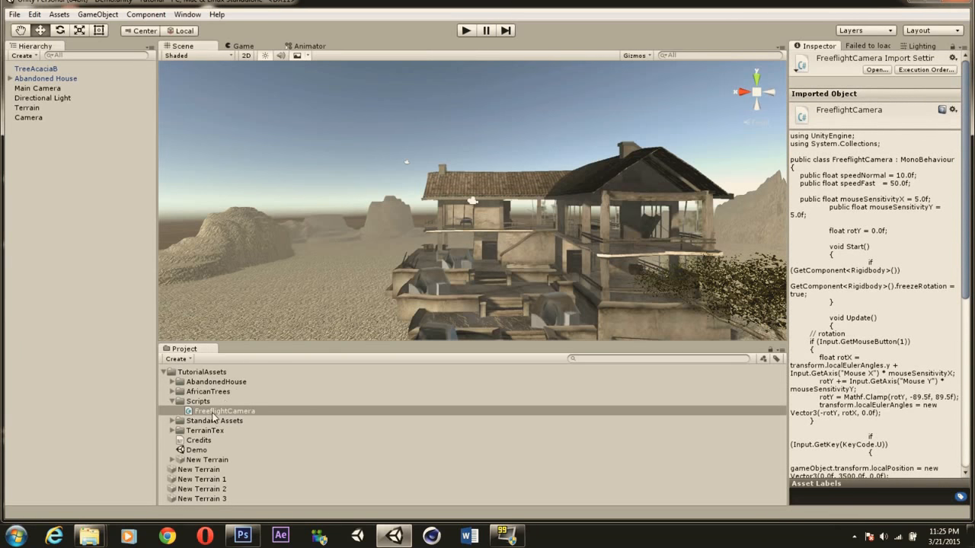
Compare the components of Main Camera and the new Camera, and delete Main Camera from the scene.
{"action": "left_click", "coordinate": [37, 87]}
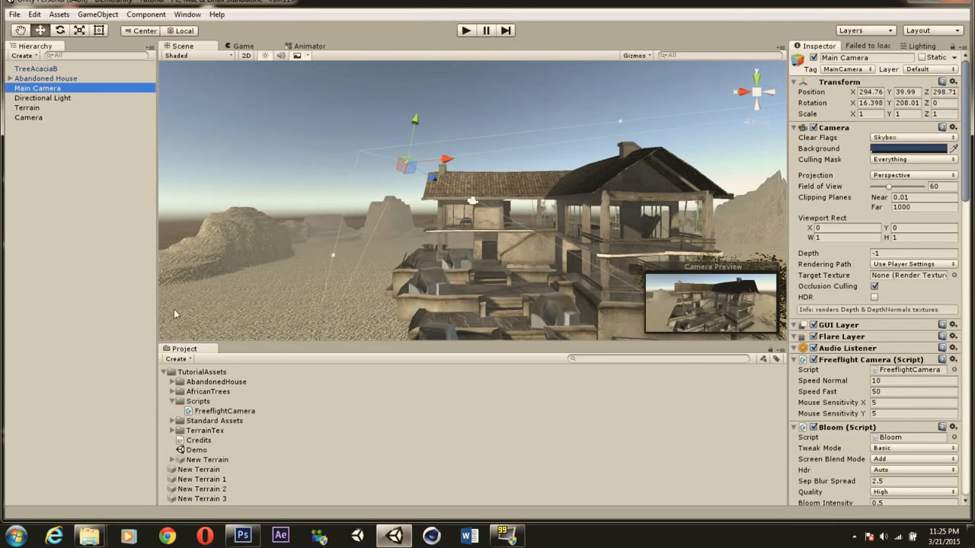
{"action": "left_click", "coordinate": [48, 117]}
{"action": "left_click", "coordinate": [46, 88]}
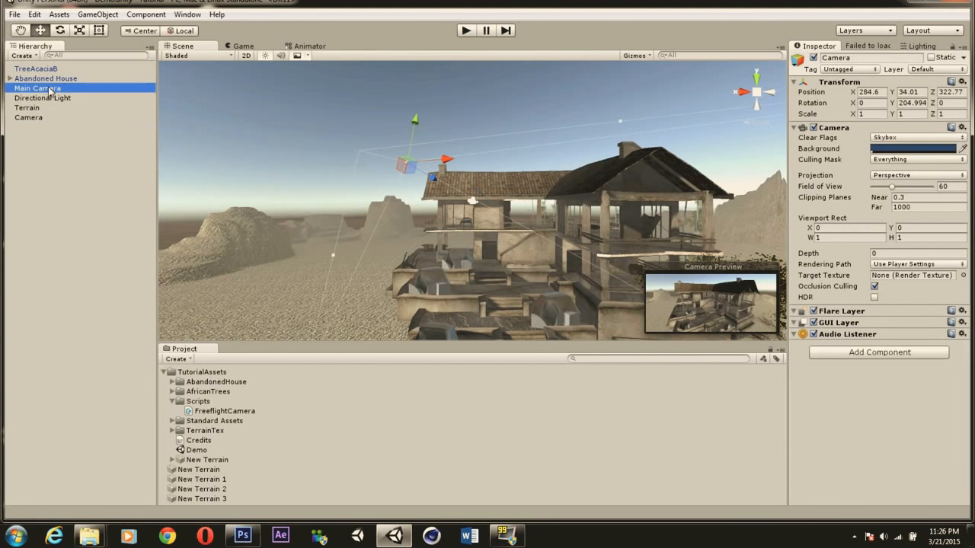
{"action": "left_click", "coordinate": [813, 58]}
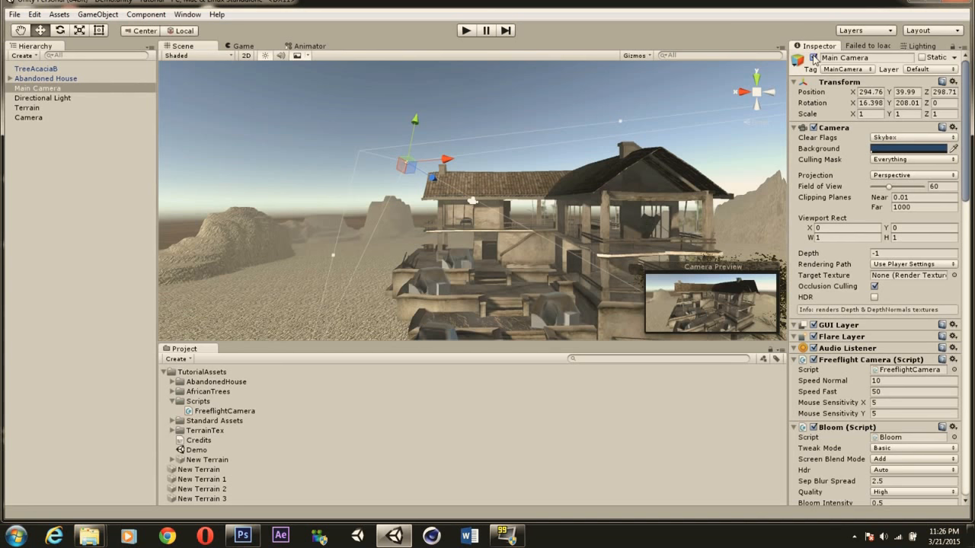
{"action": "right_click", "coordinate": [62, 89]}
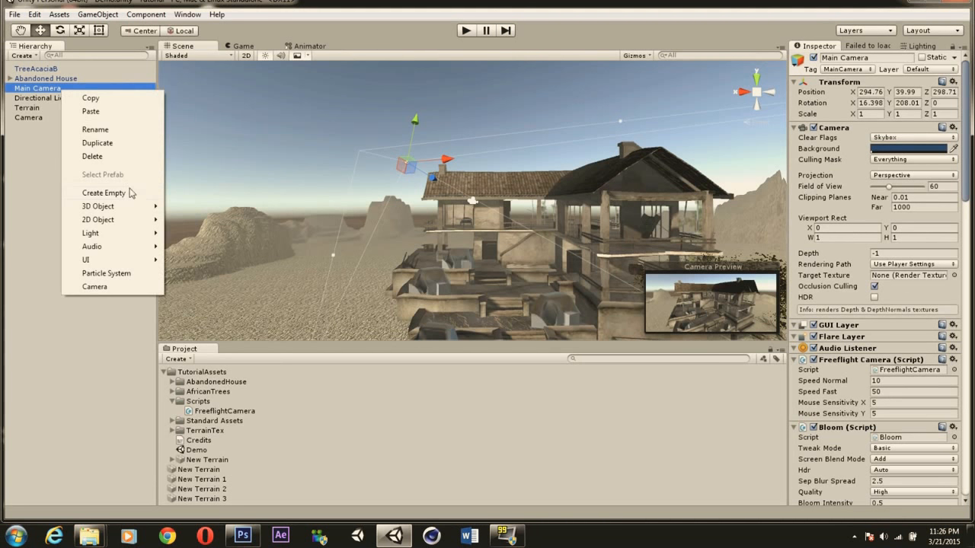
{"action": "left_click", "coordinate": [93, 157]}
Attach the FreeflightCamera script to the remaining Camera and run the scene in play mode.
{"action": "left_click", "coordinate": [38, 108]}
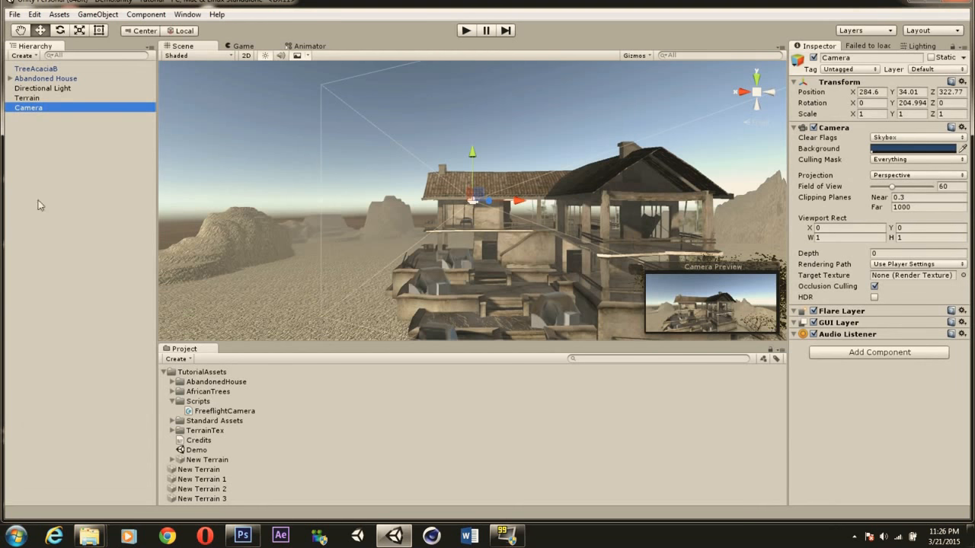
{"action": "right_click_drag", "start_coordinate": [498, 265], "coordinate": [519, 259]}
{"action": "key", "text": "f"}
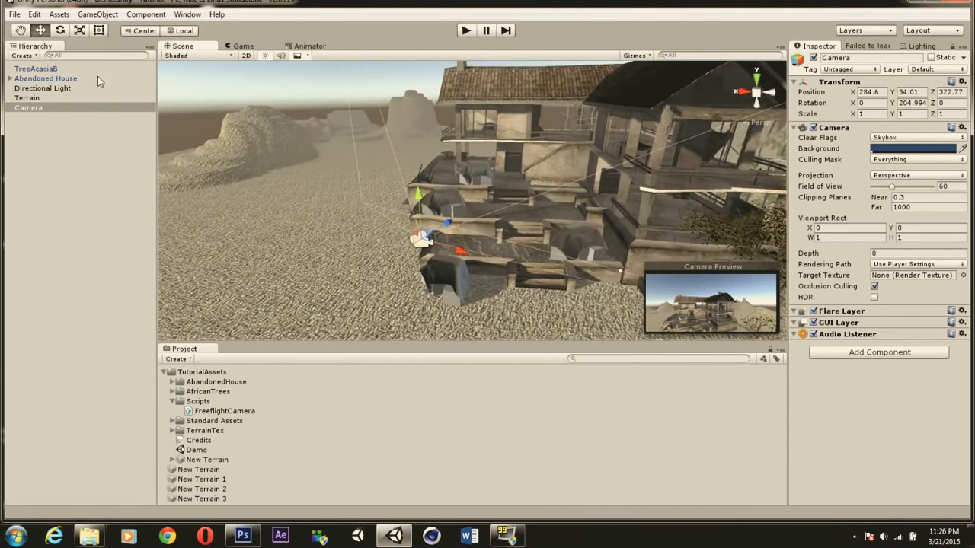
{"action": "left_click", "coordinate": [23, 32]}
{"action": "left_click_drag", "start_coordinate": [525, 217], "coordinate": [488, 221], "text": "alt"}
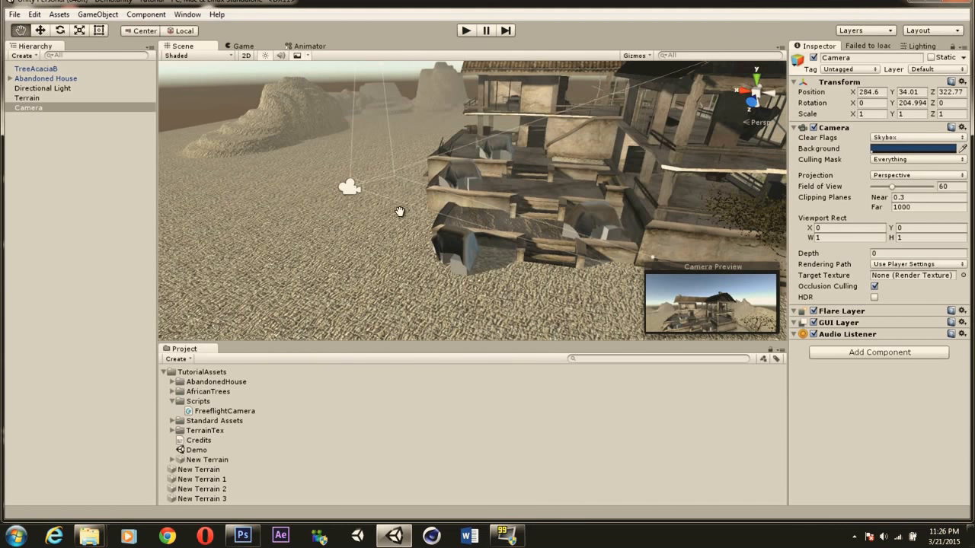
{"action": "left_click", "coordinate": [194, 414]}
{"action": "left_click_drag", "start_coordinate": [347, 367], "coordinate": [38, 113]}
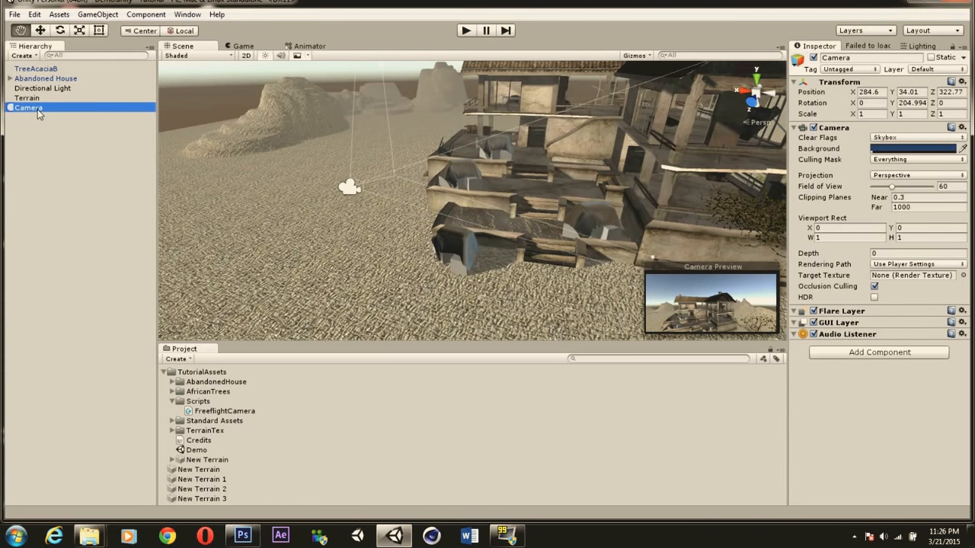
{"action": "left_click_drag", "start_coordinate": [39, 113], "coordinate": [38, 113]}
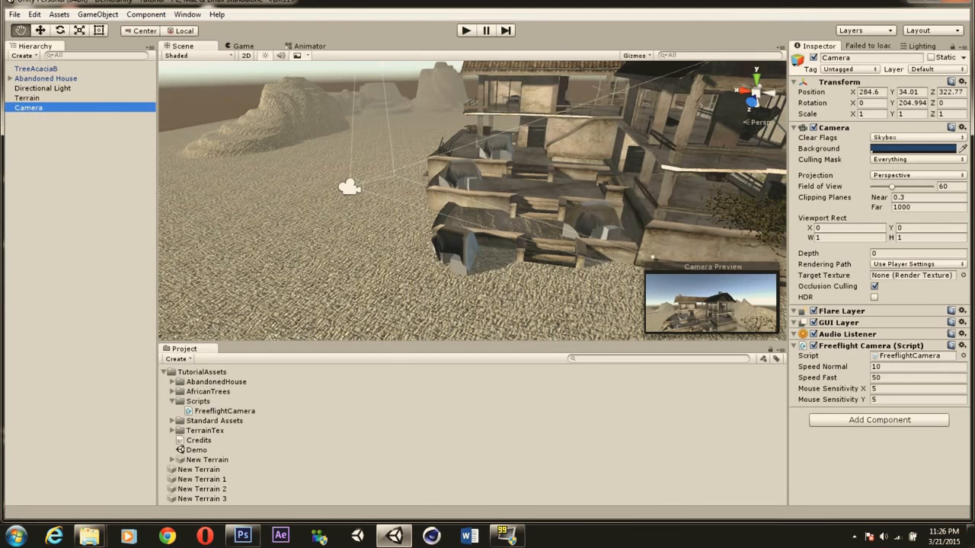
{"action": "left_click", "coordinate": [466, 30]}
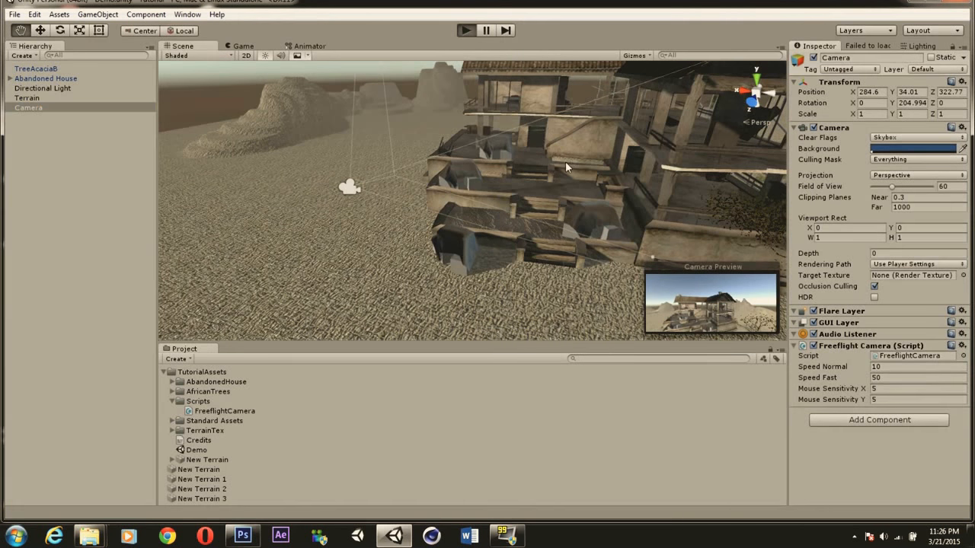
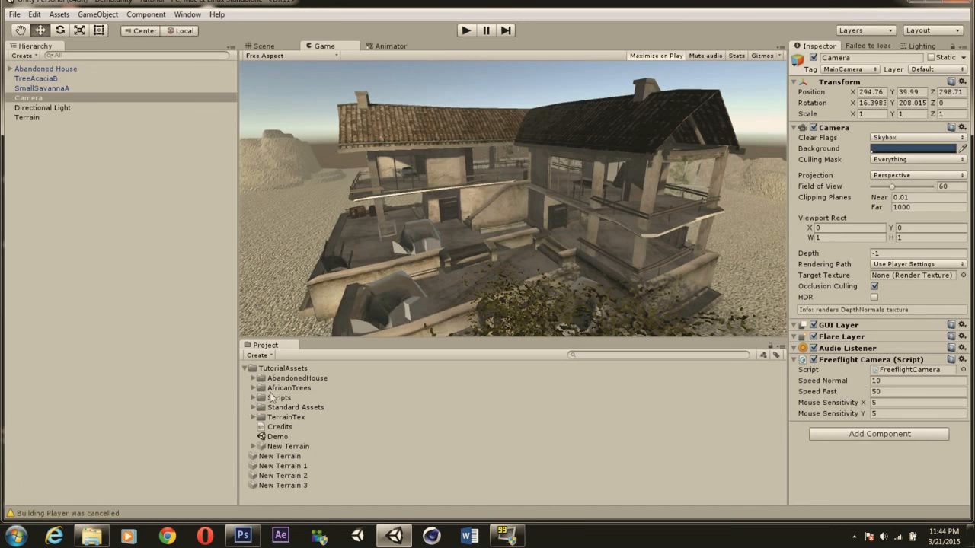
Add the Bloom image effect from the Bloom and Glow category to the Camera.
{"action": "left_click", "coordinate": [35, 99]}
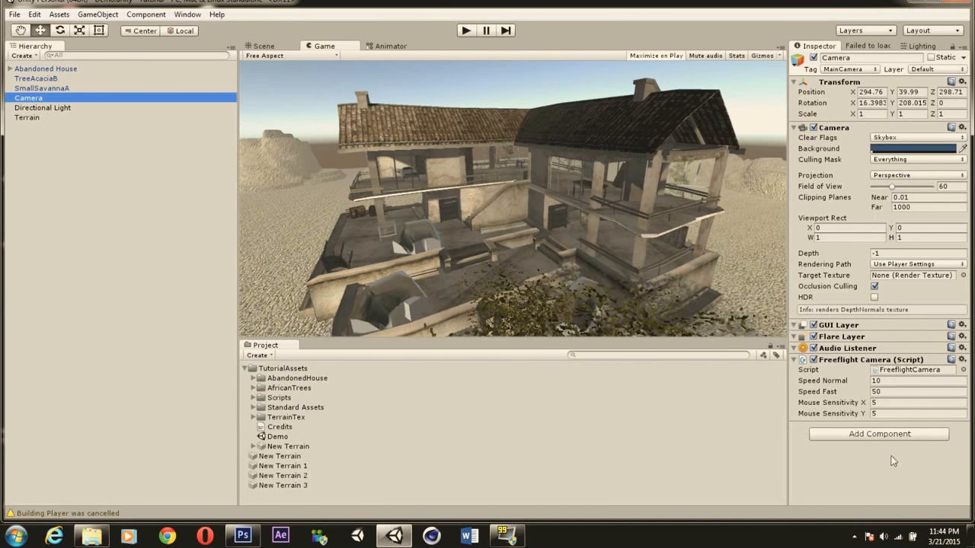
{"action": "left_click", "coordinate": [879, 436]}
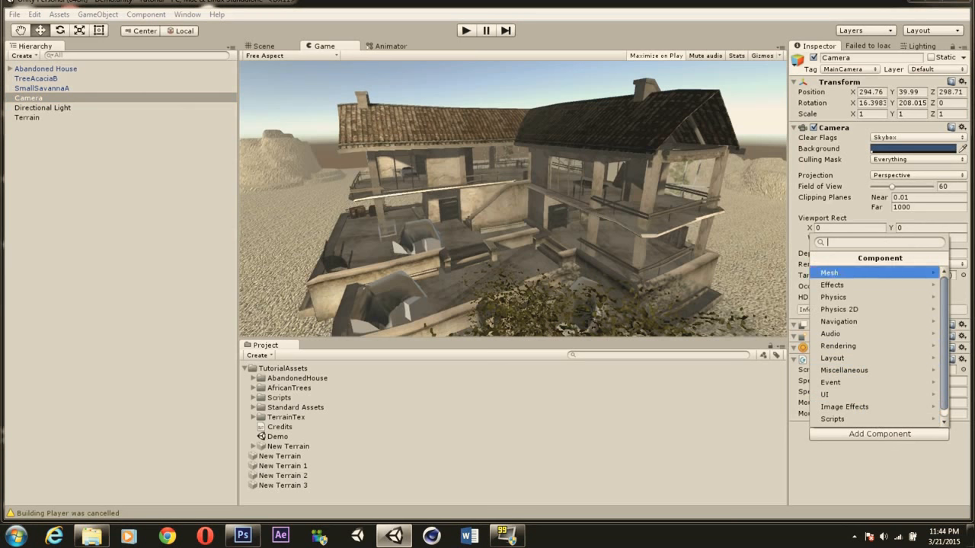
{"action": "left_click", "coordinate": [856, 410]}
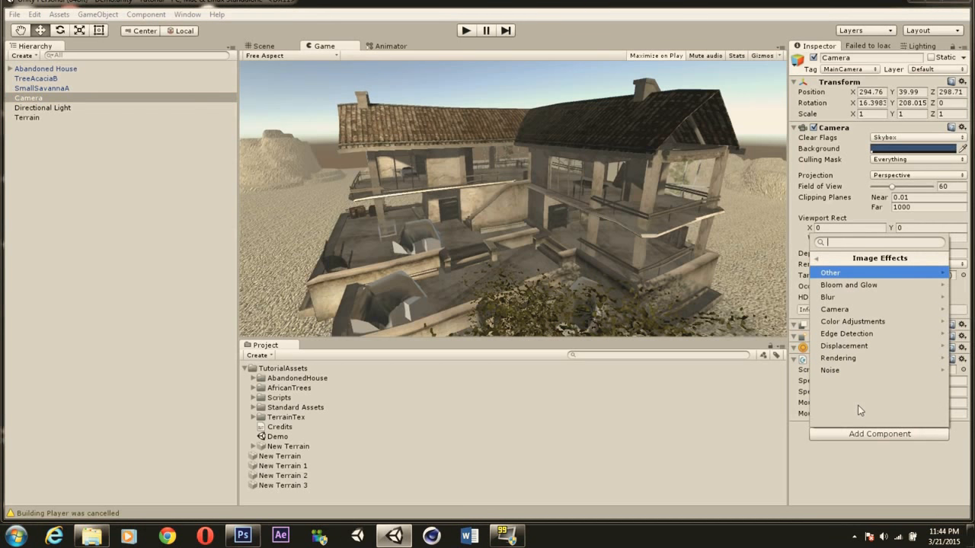
{"action": "left_click", "coordinate": [840, 291]}
{"action": "left_click", "coordinate": [819, 259]}
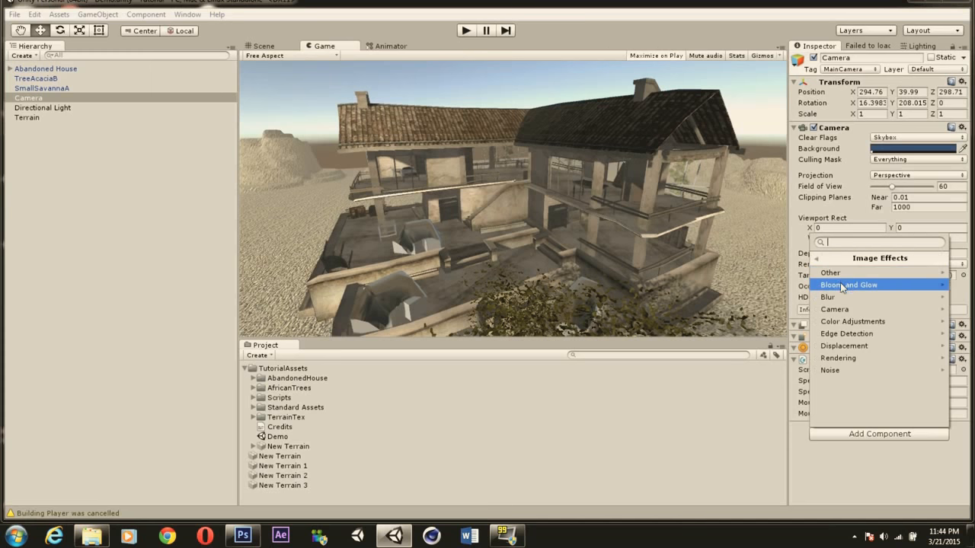
{"action": "left_click", "coordinate": [842, 286]}
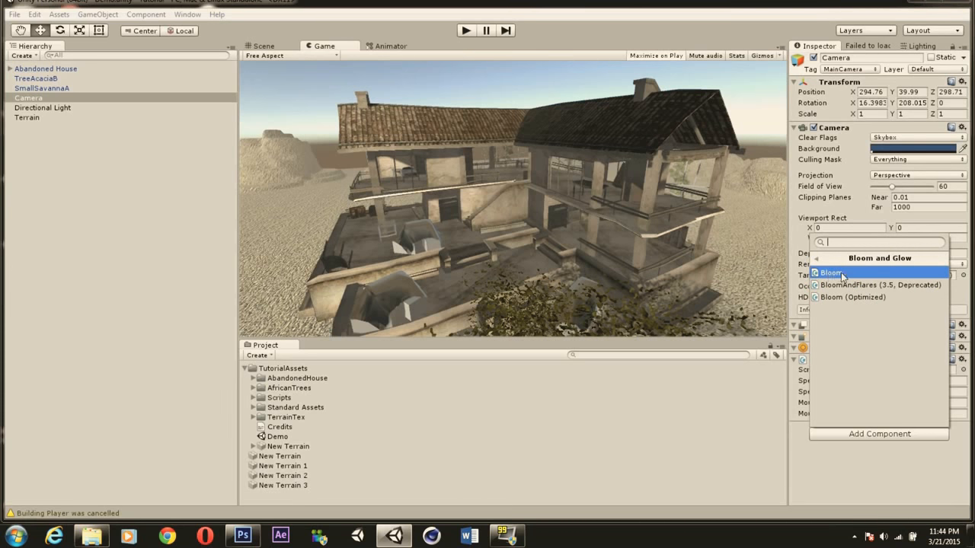
{"action": "left_click", "coordinate": [853, 275]}
Review the Bloom settings and compare the Game view with the effect disabled and enabled again.
{"action": "left_click_drag", "start_coordinate": [968, 301], "coordinate": [969, 358]}
{"action": "left_click", "coordinate": [283, 47]}
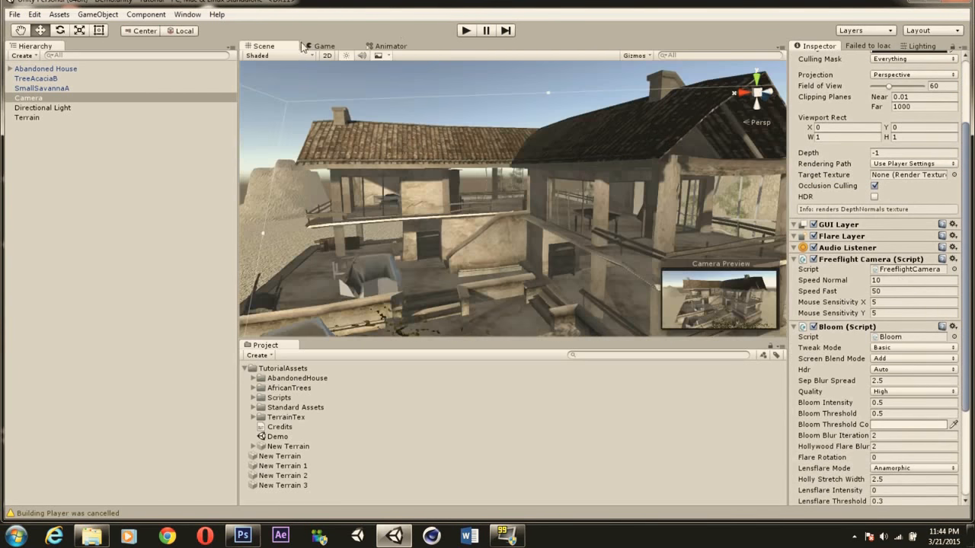
{"action": "left_click", "coordinate": [320, 46]}
{"action": "left_click_drag", "start_coordinate": [967, 336], "coordinate": [972, 432]}
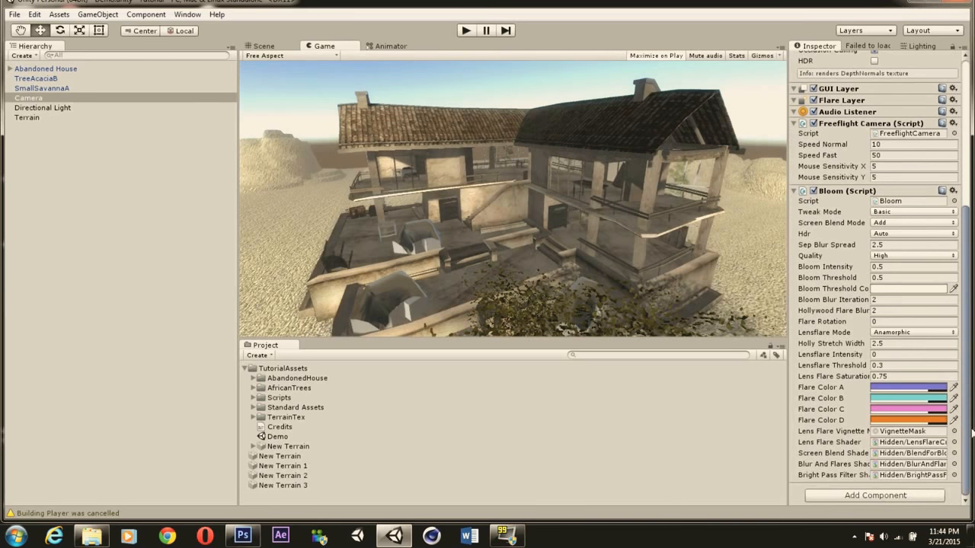
{"action": "left_click", "coordinate": [814, 191]}
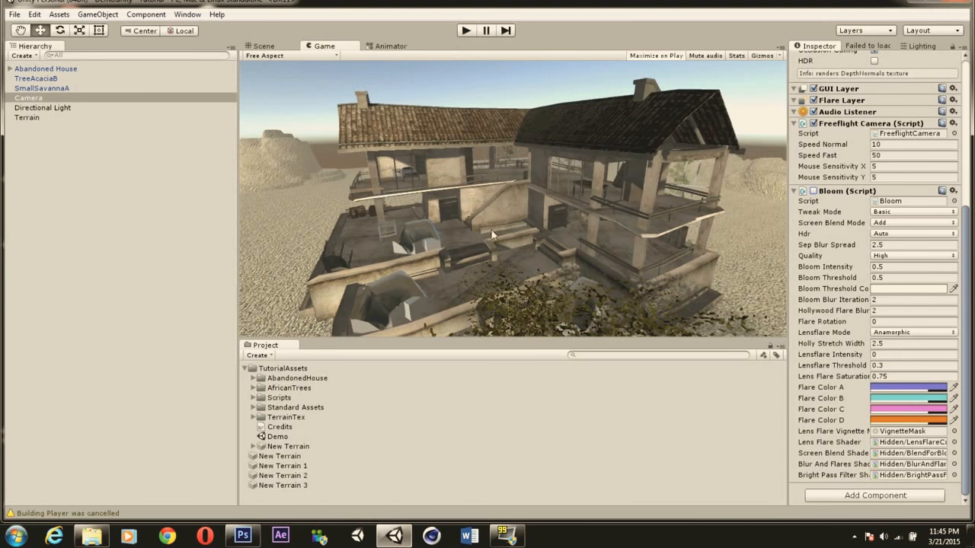
{"action": "left_click", "coordinate": [813, 191]}
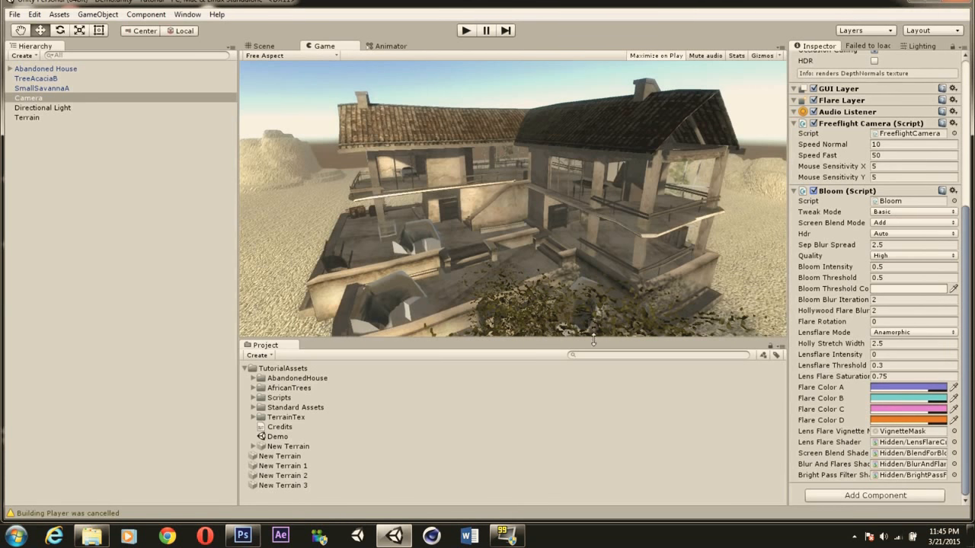
Add the Vignette and Chromatic Aberration image effect to the Camera.
{"action": "left_click", "coordinate": [892, 499]}
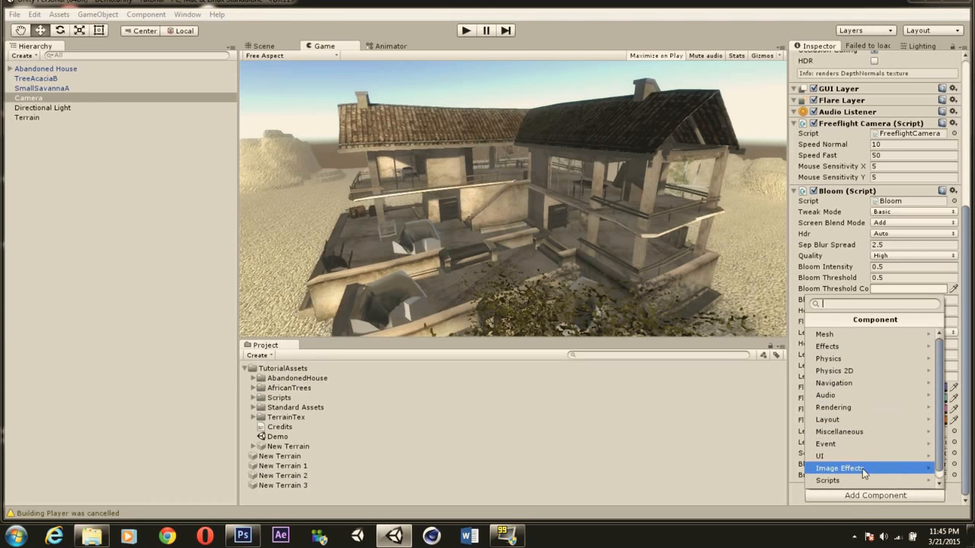
{"action": "left_click", "coordinate": [862, 468]}
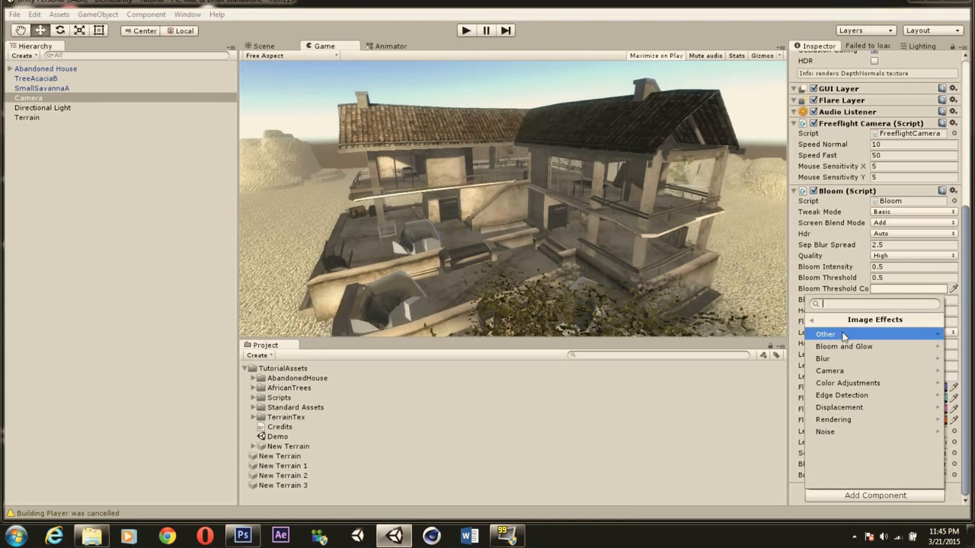
{"action": "left_click", "coordinate": [852, 371]}
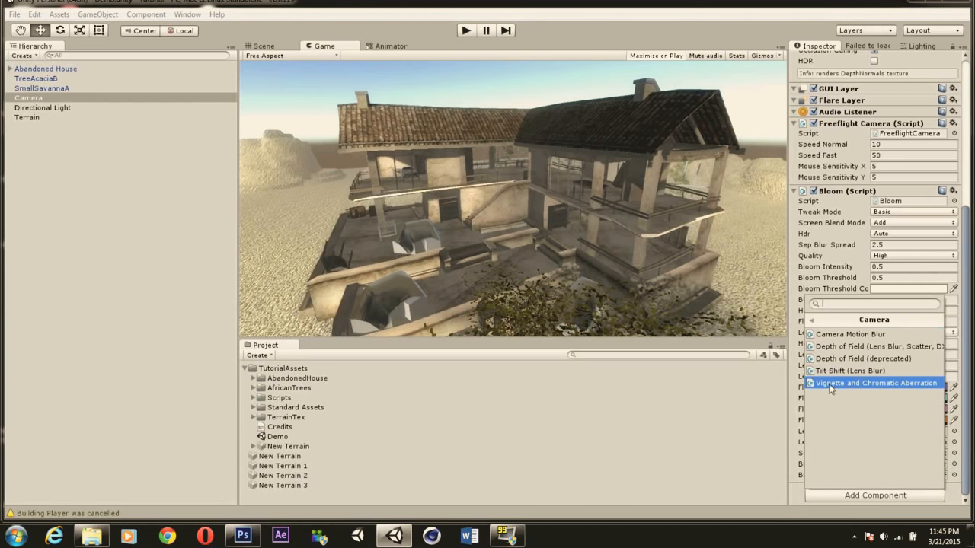
{"action": "left_click", "coordinate": [891, 388]}
Set the vignette effect's Intensity to 3.38 and its Chromatic Aberration to 2.81.
{"action": "scroll", "coordinate": [961, 440], "scroll_direction": "down", "scroll_amount": 5}
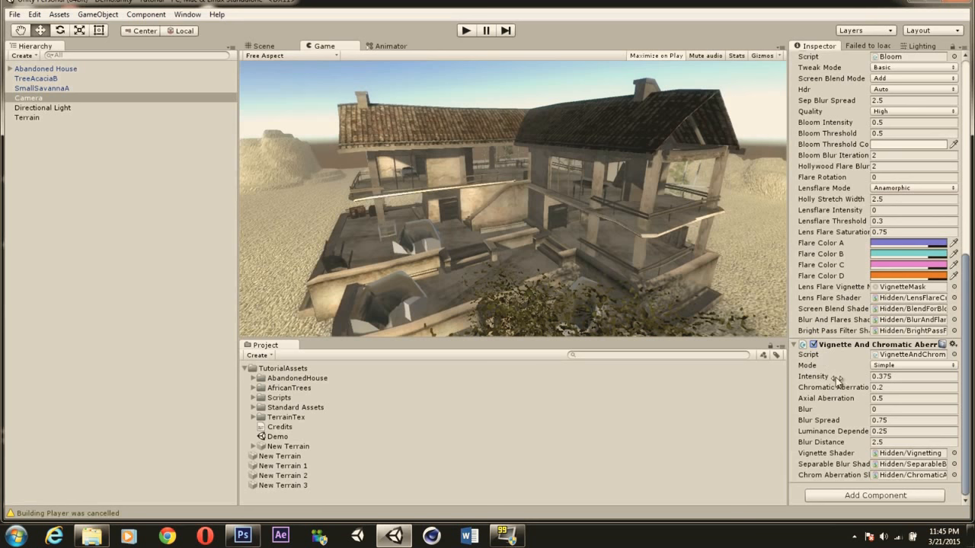
{"action": "left_click_drag", "start_coordinate": [838, 379], "coordinate": [888, 379]}
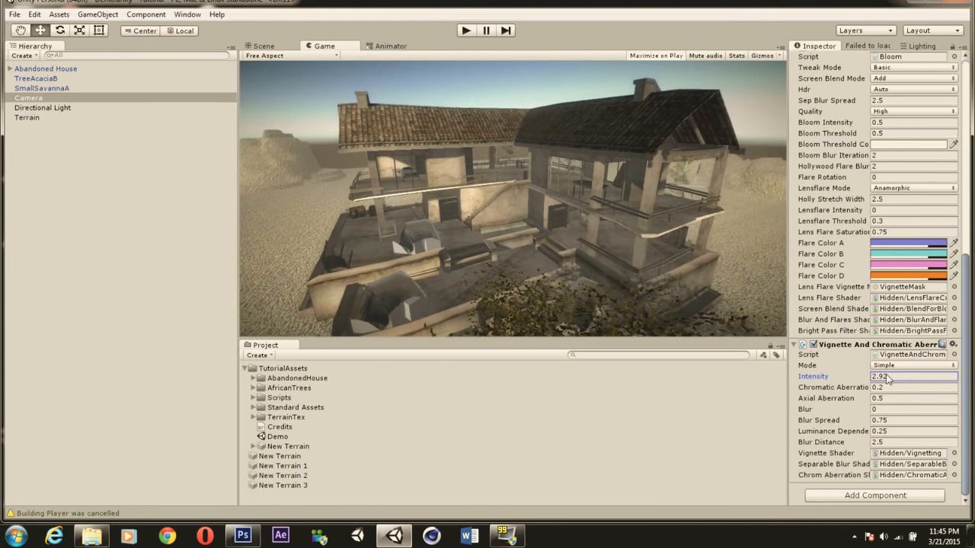
{"action": "left_click_drag", "start_coordinate": [887, 379], "coordinate": [894, 432]}
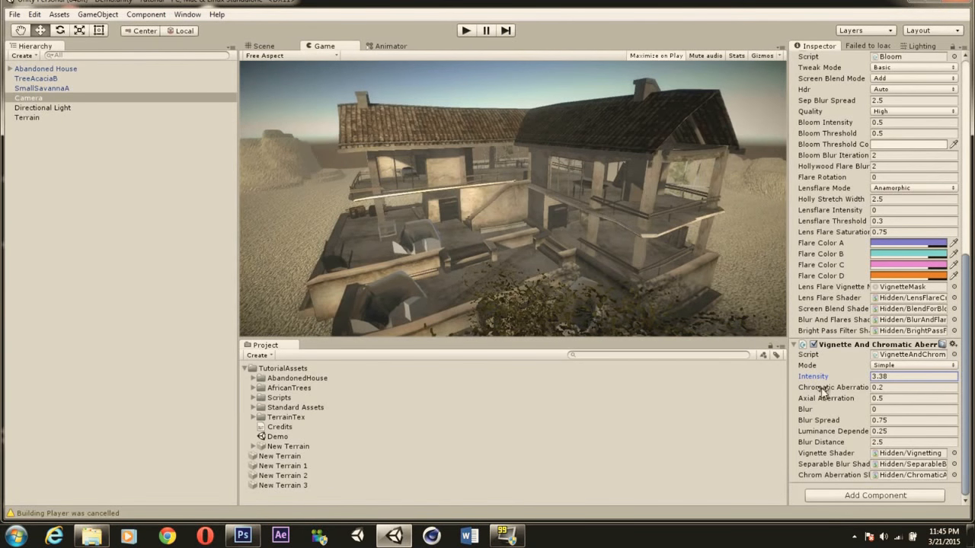
{"action": "left_click", "coordinate": [869, 391]}
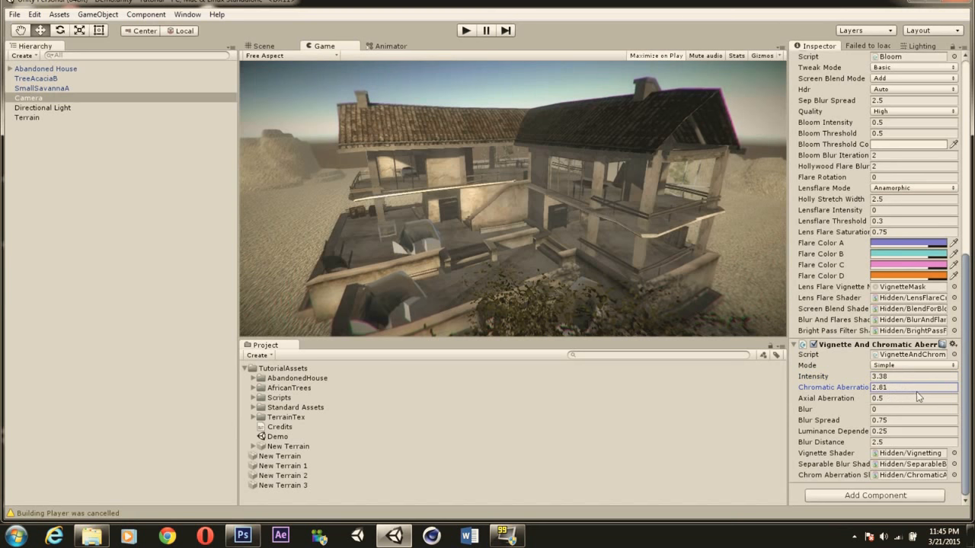
Set the vignette effect's Chromatic Aberration to 0.77 and compare the Game view with the effect disabled and enabled again.
{"action": "type", "text": "0.44"}
{"action": "left_click_drag", "start_coordinate": [886, 389], "coordinate": [905, 394]}
{"action": "mouse_move", "coordinate": [905, 395]}
{"action": "left_mouse_down"}
{"action": "mouse_move", "coordinate": [884, 390]}
{"action": "mouse_move", "coordinate": [901, 386]}
{"action": "left_mouse_up"}
{"action": "mouse_move", "coordinate": [899, 389]}
{"action": "left_mouse_down"}
{"action": "mouse_move", "coordinate": [891, 390]}
{"action": "mouse_move", "coordinate": [911, 390]}
{"action": "mouse_move", "coordinate": [896, 389]}
{"action": "left_mouse_up"}
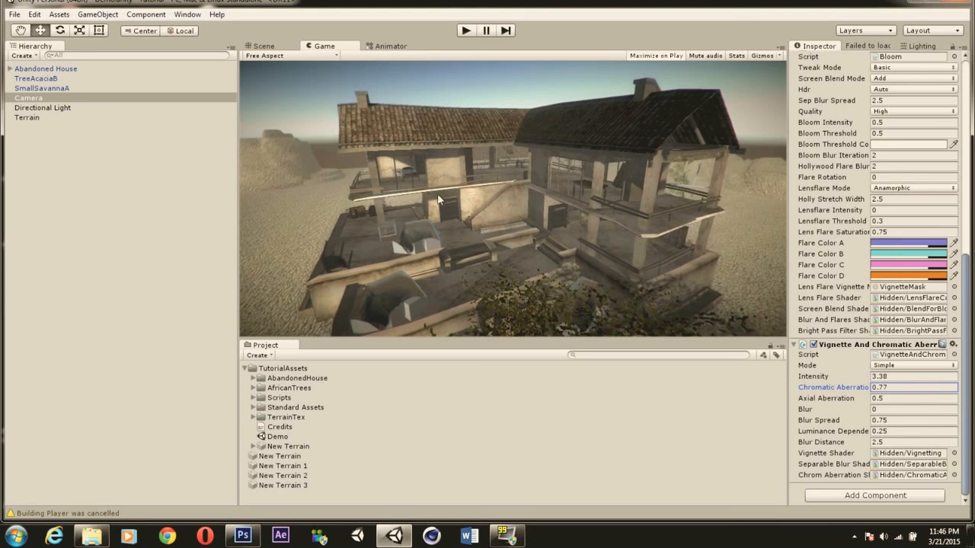
{"action": "left_click", "coordinate": [814, 345]}
{"action": "left_click", "coordinate": [813, 345]}
{"action": "scroll", "coordinate": [819, 279], "scroll_direction": "up", "scroll_amount": 3}
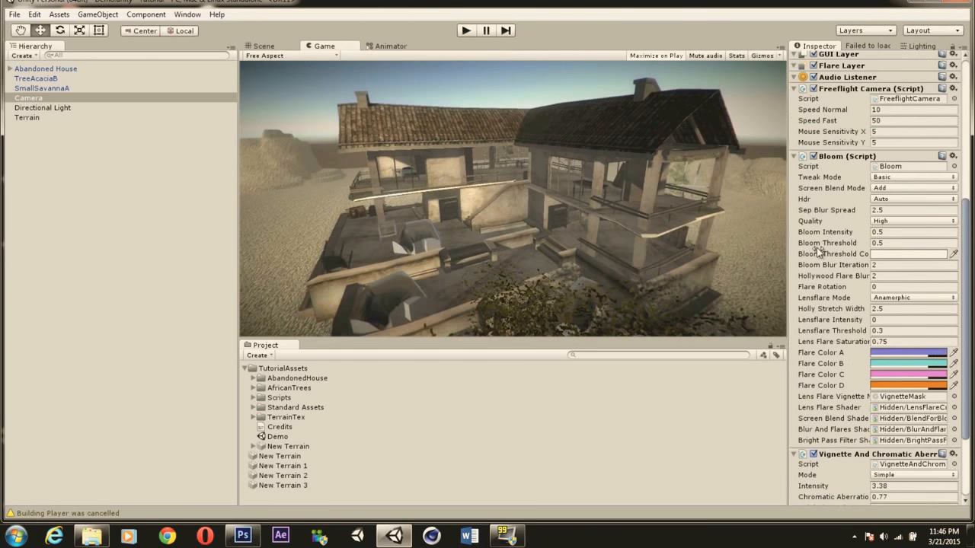
Add the Sun Shafts image effect from the Rendering category to the Camera.
{"action": "scroll", "coordinate": [971, 362], "scroll_direction": "down", "scroll_amount": 3}
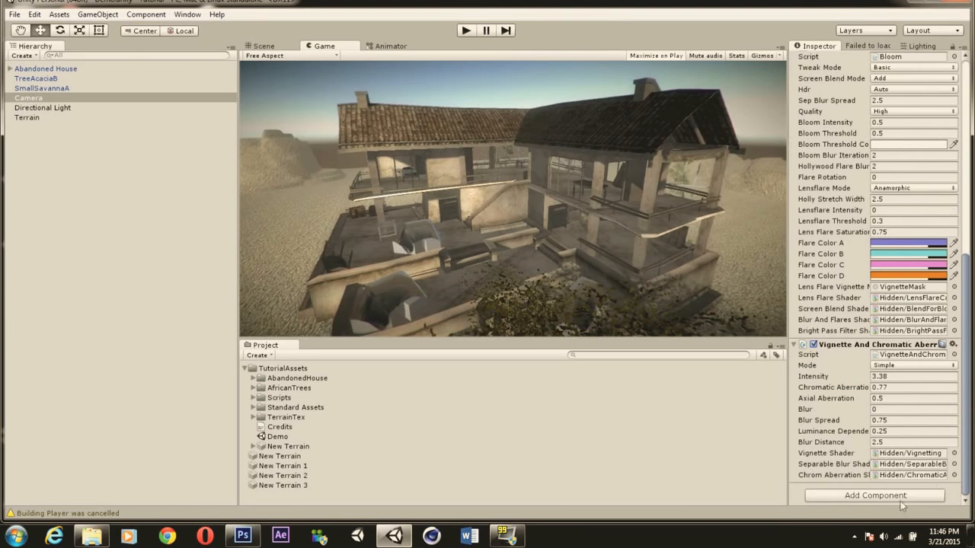
{"action": "left_click", "coordinate": [884, 497]}
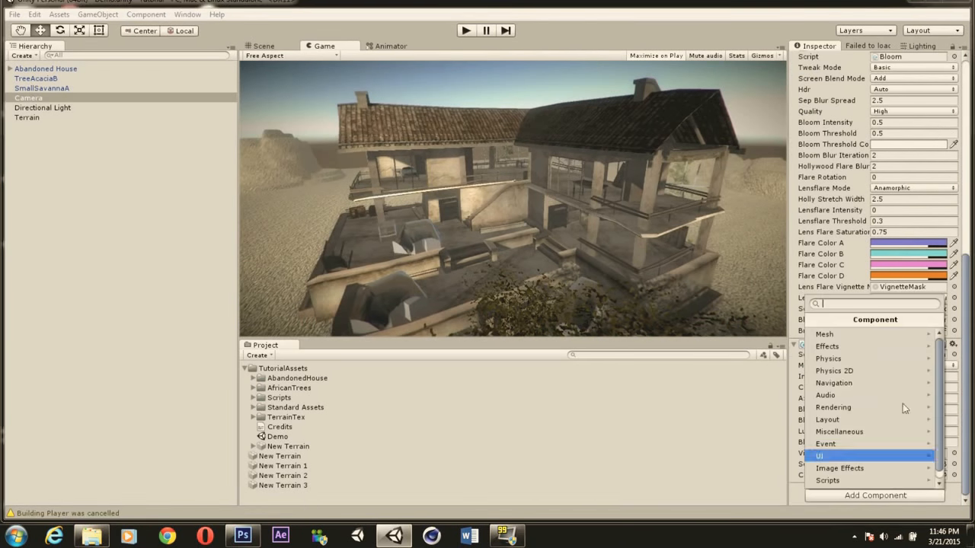
{"action": "left_click", "coordinate": [859, 471]}
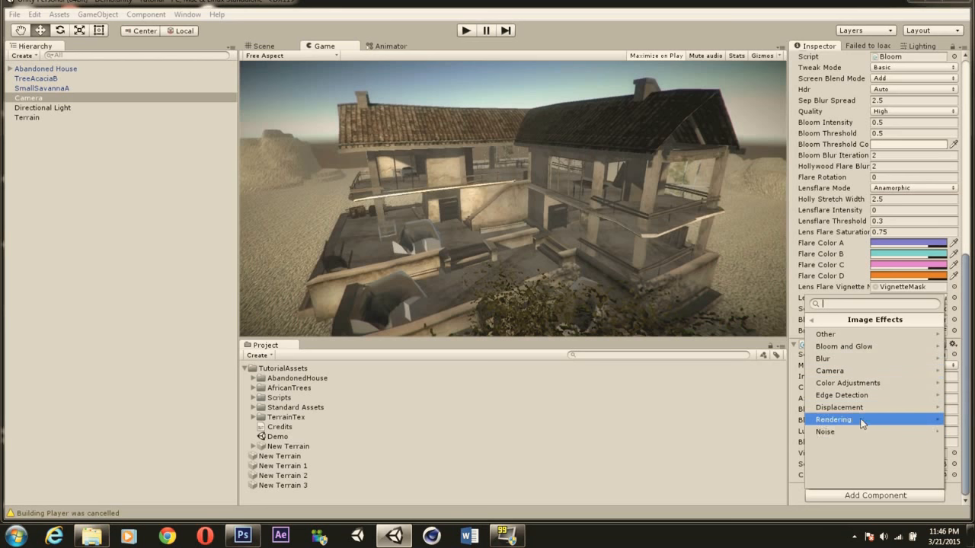
{"action": "left_click", "coordinate": [862, 420]}
{"action": "left_click", "coordinate": [853, 373]}
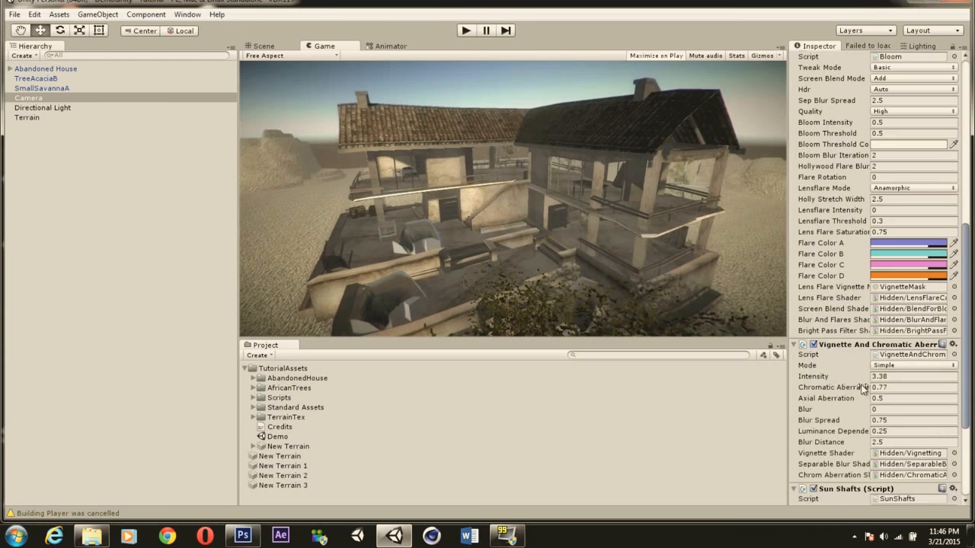
Set the Sun Shafts effect's Sun Threshold color to a bright sky blue, RGB 51, 204, 255.
{"action": "scroll", "coordinate": [952, 402], "scroll_direction": "down", "scroll_amount": 5}
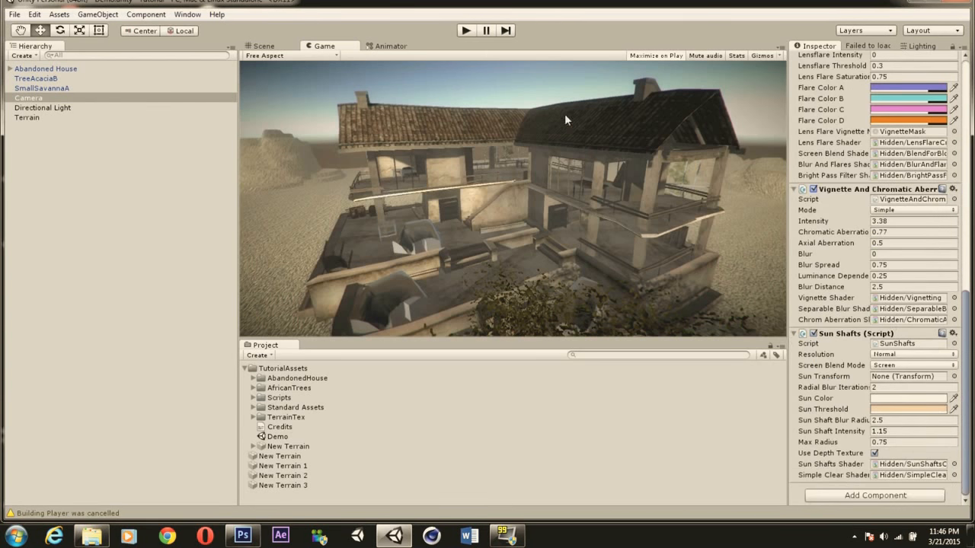
{"action": "left_click", "coordinate": [879, 409]}
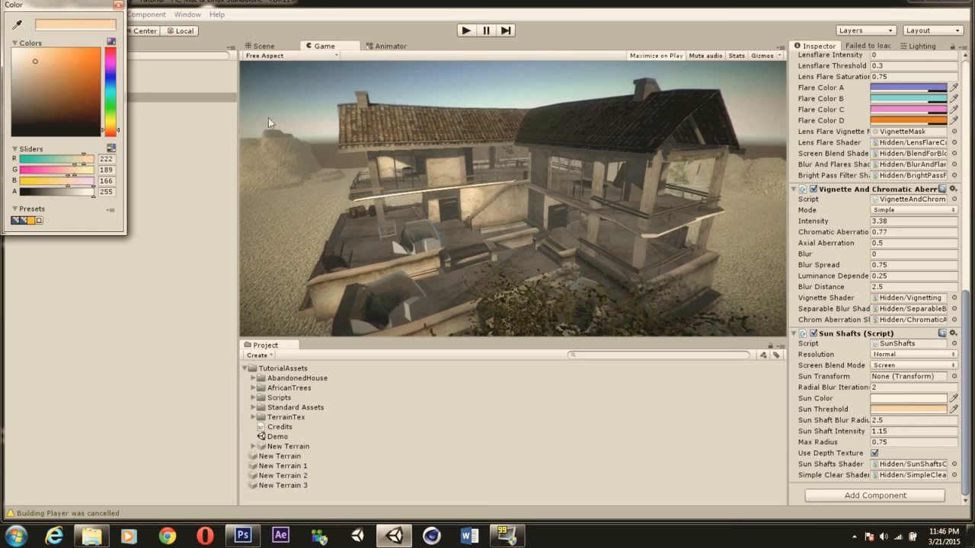
{"action": "left_click", "coordinate": [113, 90]}
{"action": "mouse_move", "coordinate": [74, 72]}
{"action": "left_mouse_down"}
{"action": "mouse_move", "coordinate": [79, 53]}
{"action": "mouse_move", "coordinate": [51, 54]}
{"action": "mouse_move", "coordinate": [88, 41]}
{"action": "mouse_move", "coordinate": [87, 50]}
{"action": "left_mouse_up"}
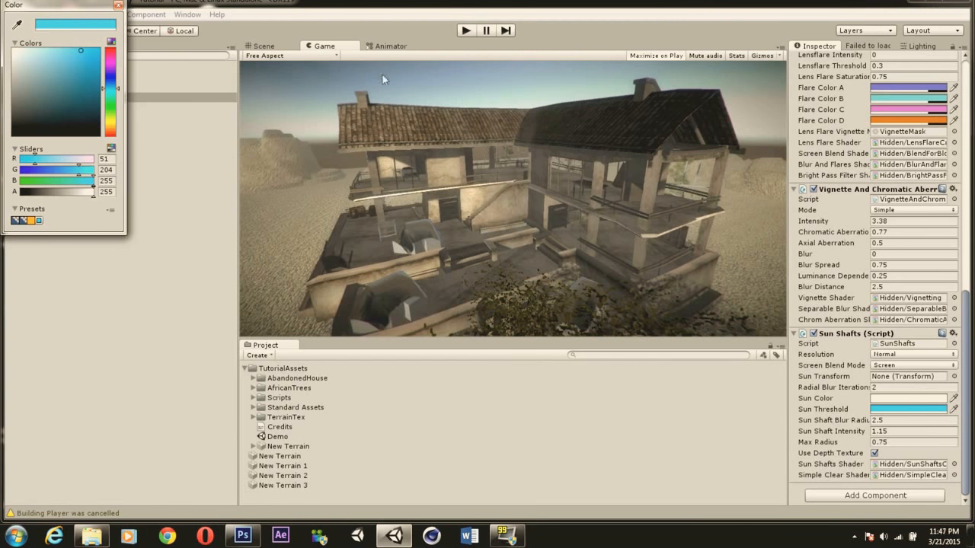
{"action": "left_click", "coordinate": [118, 5]}
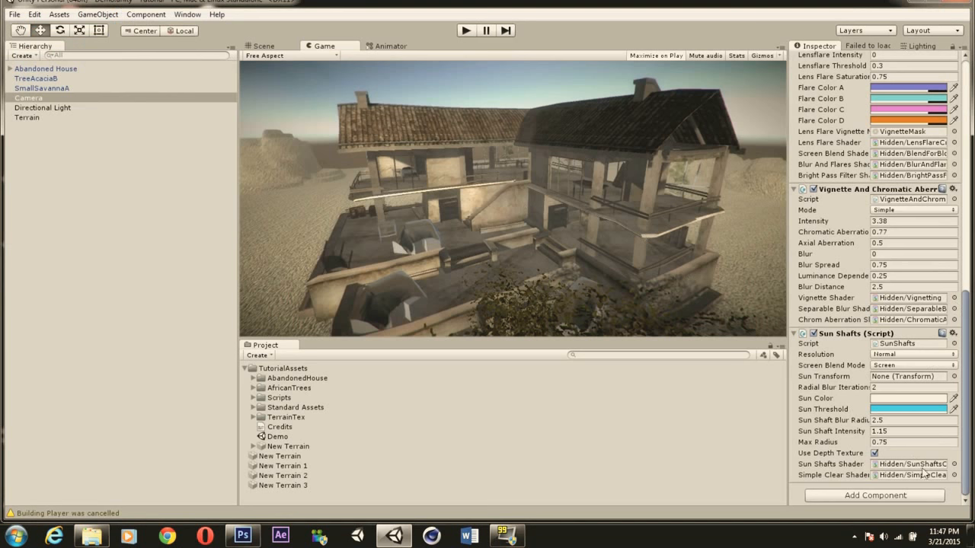
Add the Screen Space Ambient Occlusion image effect from the Rendering category to the Camera.
{"action": "left_click", "coordinate": [908, 497]}
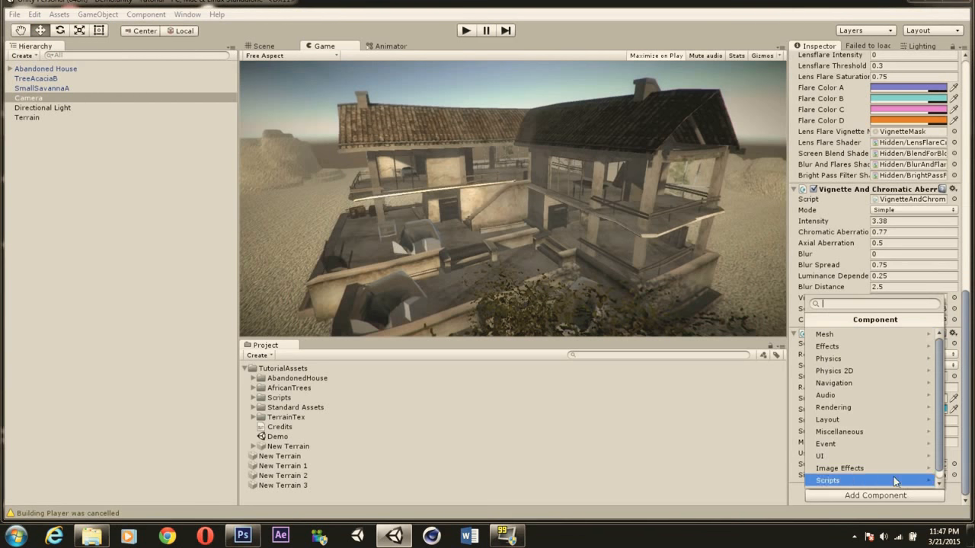
{"action": "left_click", "coordinate": [877, 467]}
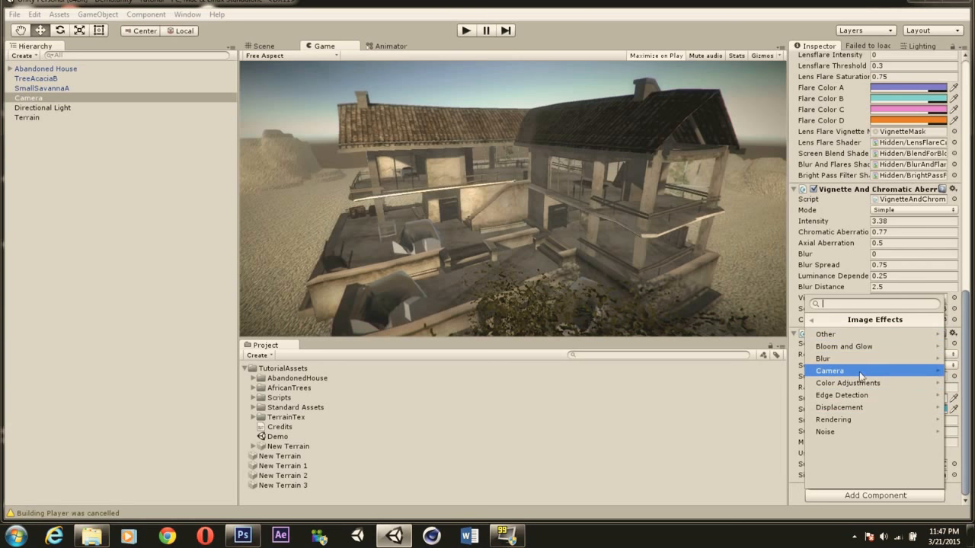
{"action": "left_click", "coordinate": [858, 419]}
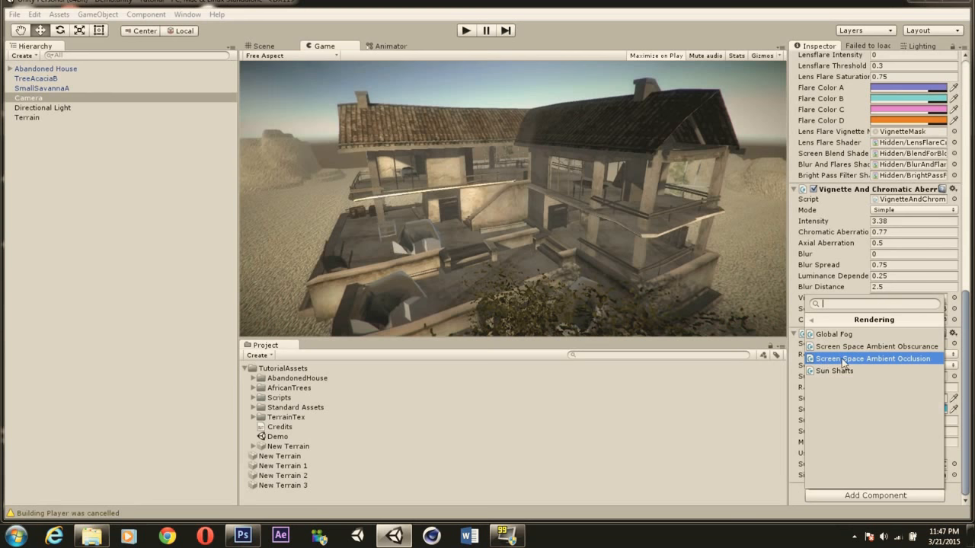
{"action": "left_click", "coordinate": [884, 365]}
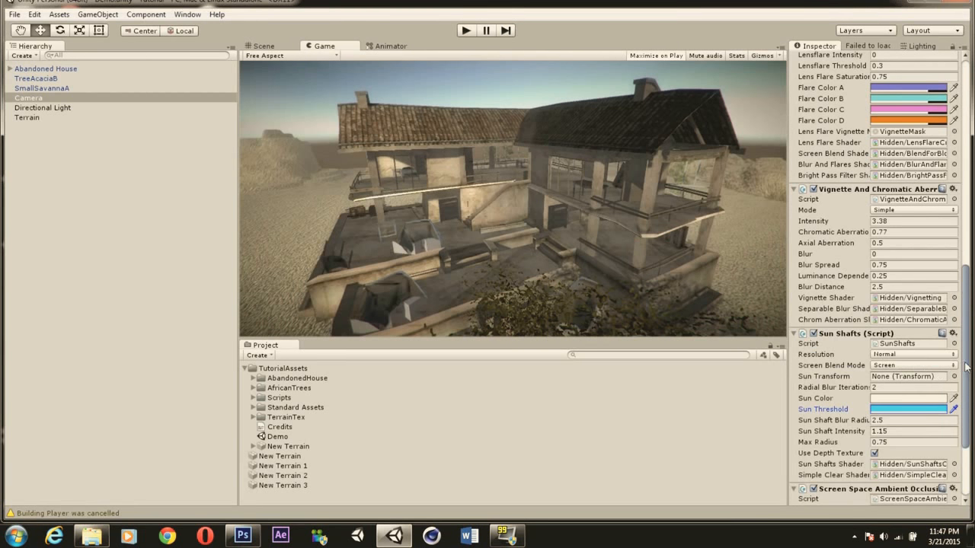
Set the ambient occlusion effect's Occlusion Intensity to 0.78 and its Blur to 0.
{"action": "scroll", "coordinate": [830, 366], "scroll_direction": "down", "scroll_amount": 5}
{"action": "left_click", "coordinate": [813, 366]}
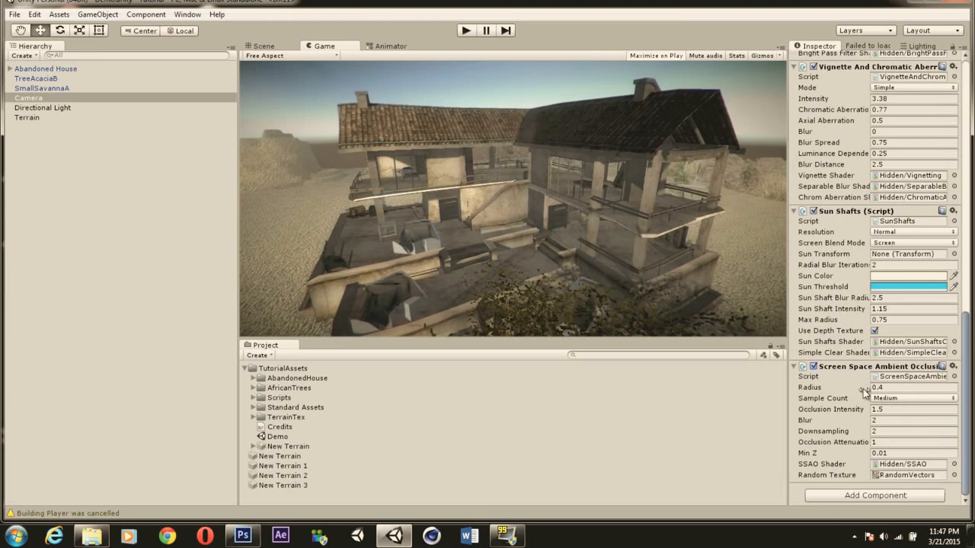
{"action": "left_click_drag", "start_coordinate": [862, 408], "coordinate": [837, 408]}
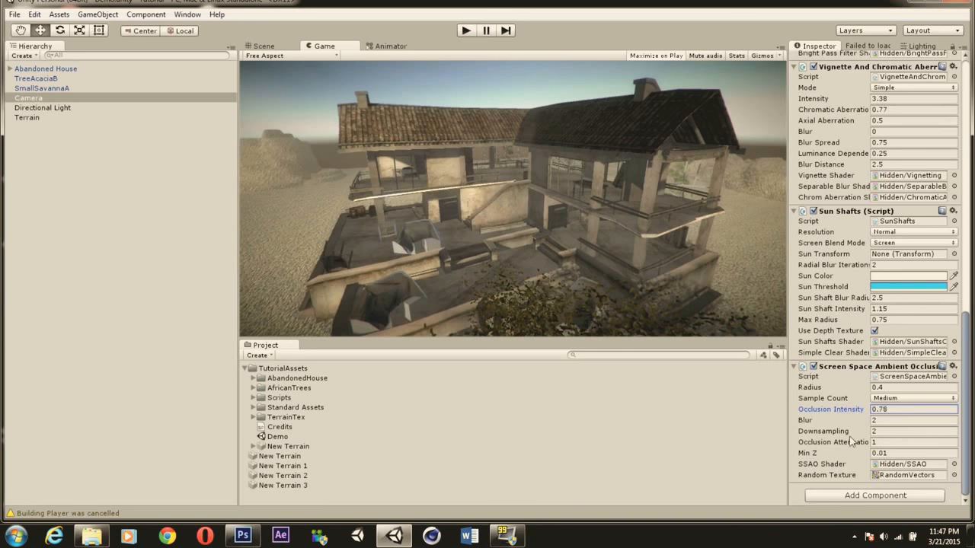
{"action": "left_click", "coordinate": [857, 422]}
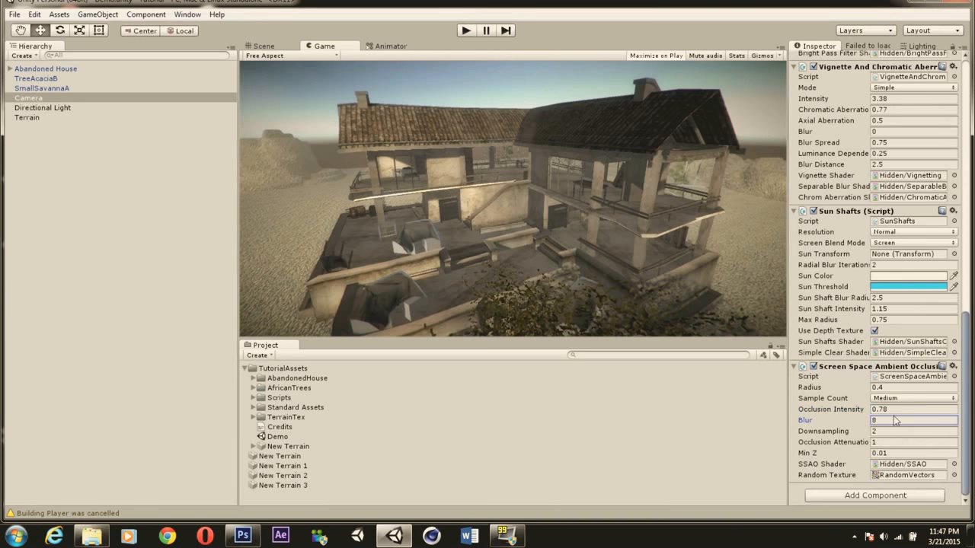
{"action": "type", "text": "-5"}
{"action": "left_click", "coordinate": [869, 410]}
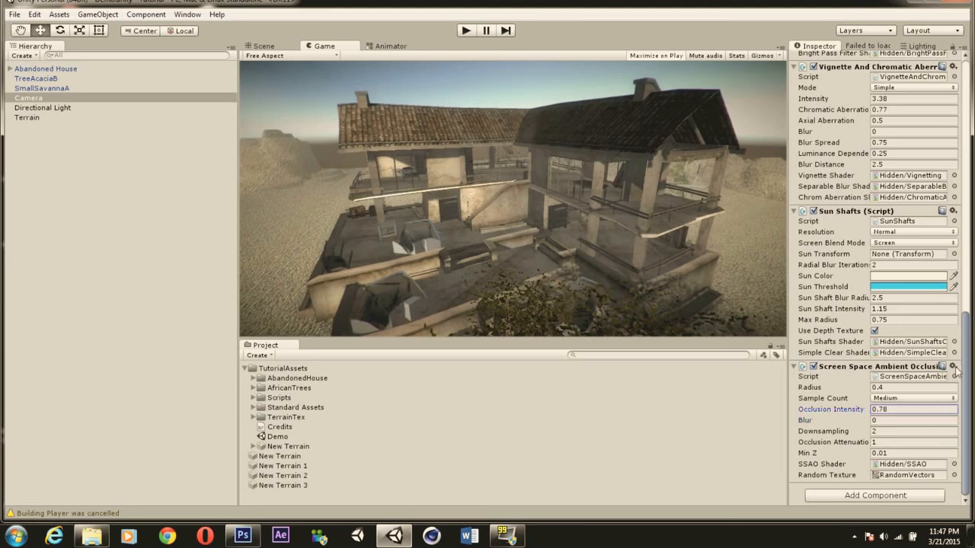
Add the Color Correction (Curves, Saturation) image effect from the Color Adjustments category to the Camera.
{"action": "left_click", "coordinate": [905, 496]}
{"action": "left_click", "coordinate": [880, 467]}
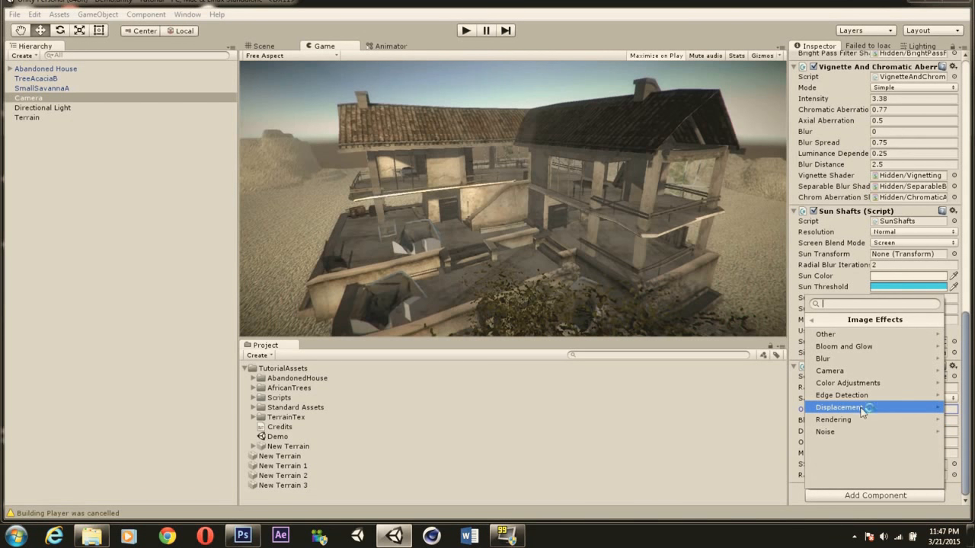
{"action": "left_click", "coordinate": [856, 383]}
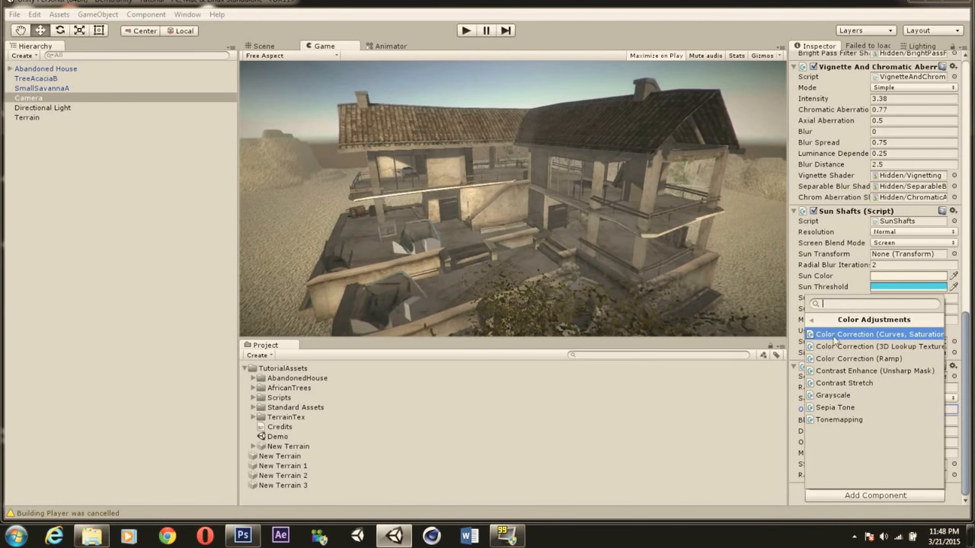
{"action": "left_click", "coordinate": [919, 341]}
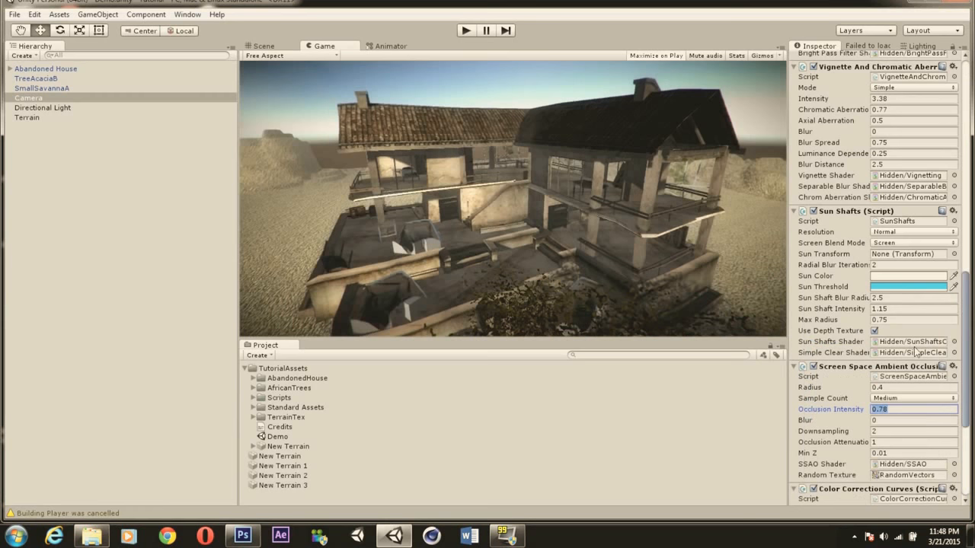
Apply the straight linear curve preset to the Blue Channel of the Color Correction Curves effect.
{"action": "left_click_drag", "start_coordinate": [965, 358], "coordinate": [966, 398]}
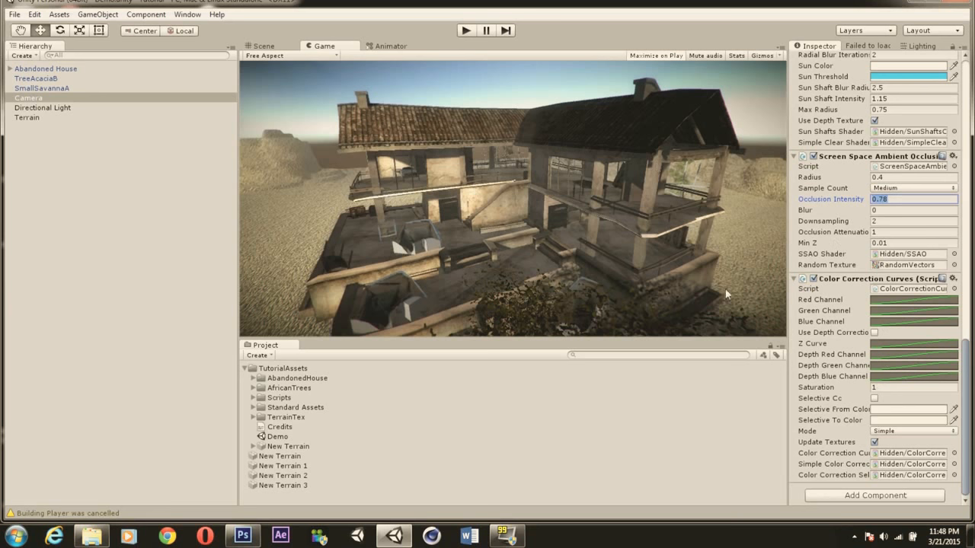
{"action": "left_click", "coordinate": [917, 324]}
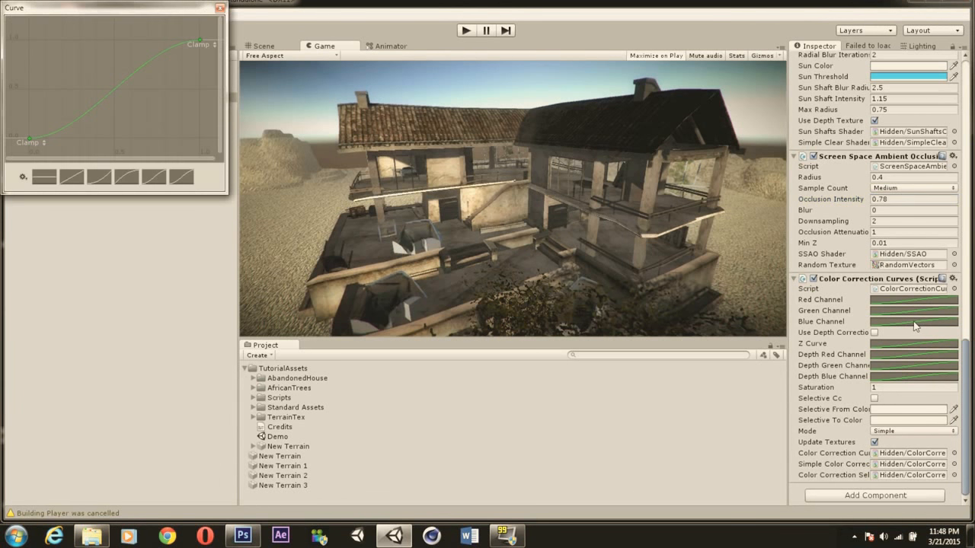
{"action": "left_click", "coordinate": [72, 177]}
{"action": "left_click", "coordinate": [219, 8]}
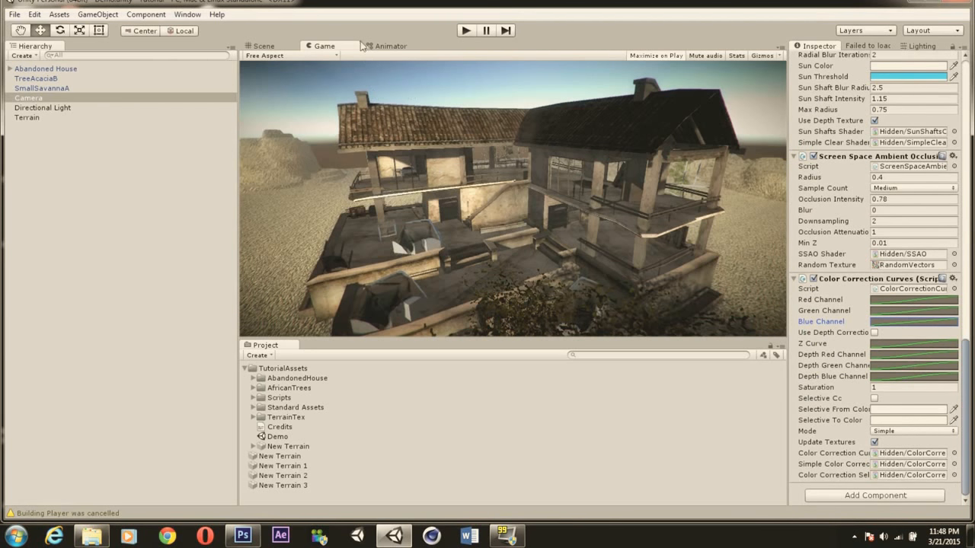
Play and pause the scene, disable Color Correction Curves, ambient occlusion, Sun Shafts and vignette, and resume playback to view it without them.
{"action": "left_click", "coordinate": [465, 31]}
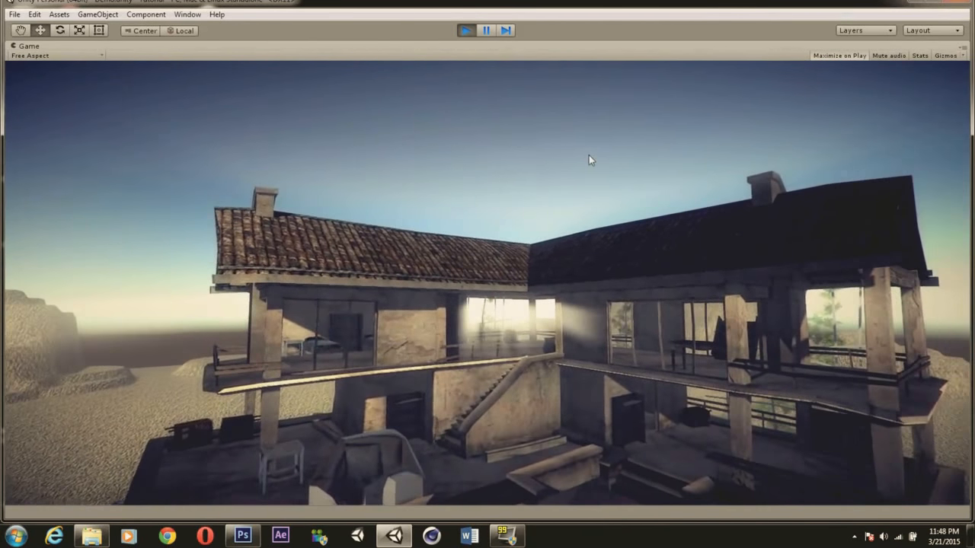
{"action": "left_click", "coordinate": [486, 31]}
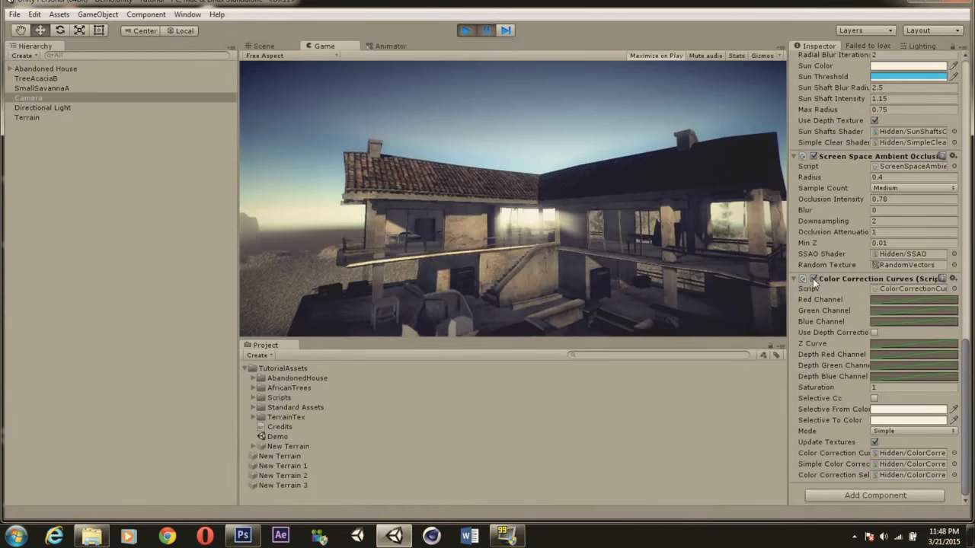
{"action": "left_click", "coordinate": [813, 278]}
{"action": "left_click", "coordinate": [814, 156]}
{"action": "scroll", "coordinate": [813, 144], "scroll_direction": "up", "scroll_amount": 3}
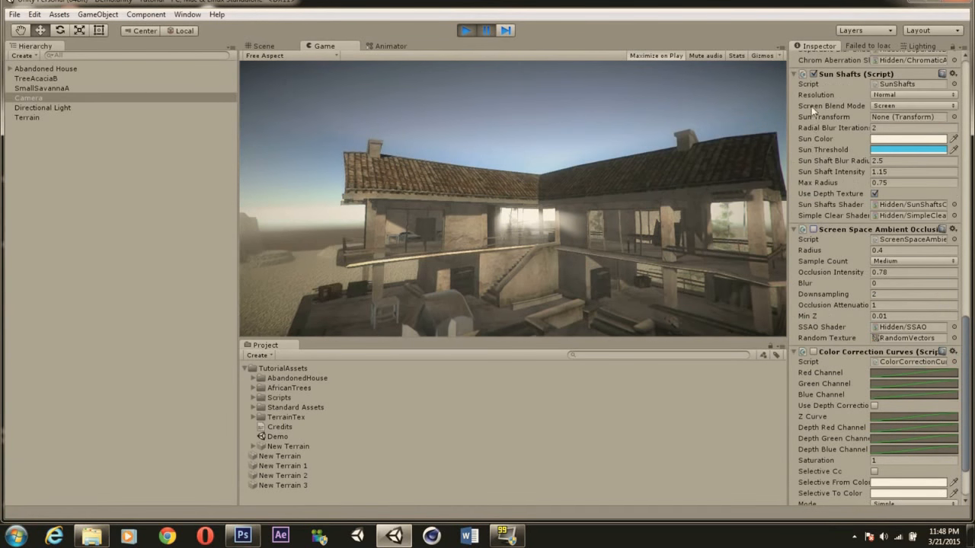
{"action": "left_click", "coordinate": [814, 75]}
{"action": "scroll", "coordinate": [816, 117], "scroll_direction": "up", "scroll_amount": 4}
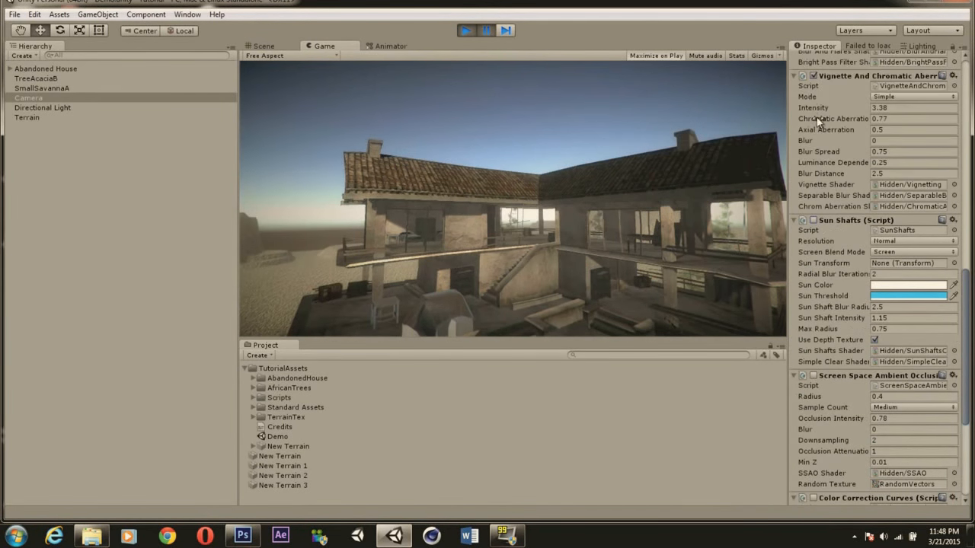
{"action": "left_click", "coordinate": [814, 76]}
{"action": "scroll", "coordinate": [819, 99], "scroll_direction": "up", "scroll_amount": 3}
{"action": "left_click", "coordinate": [486, 31]}
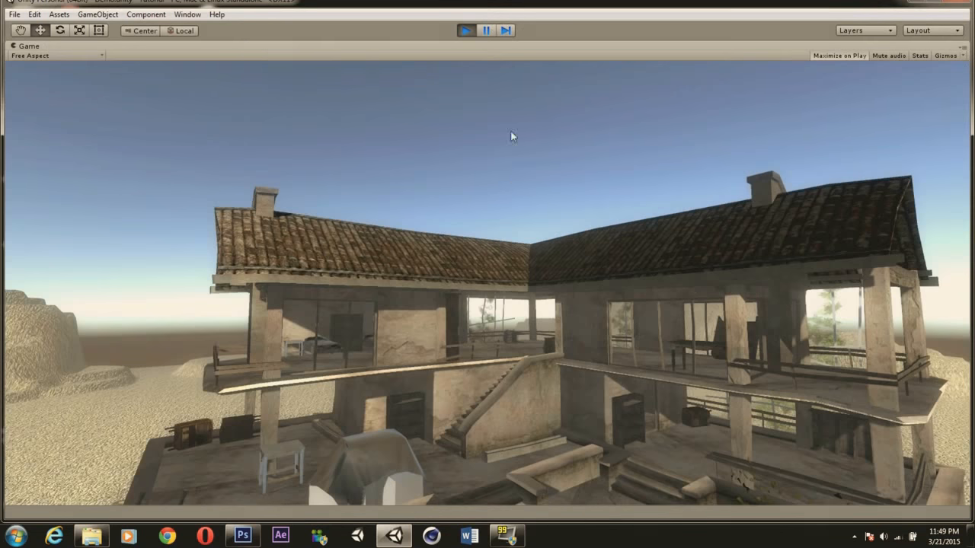
Pause playback, re-enable vignette, Sun Shafts, ambient occlusion and Color Correction Curves, view the scene running with them, and stop playback.
{"action": "left_click", "coordinate": [486, 30]}
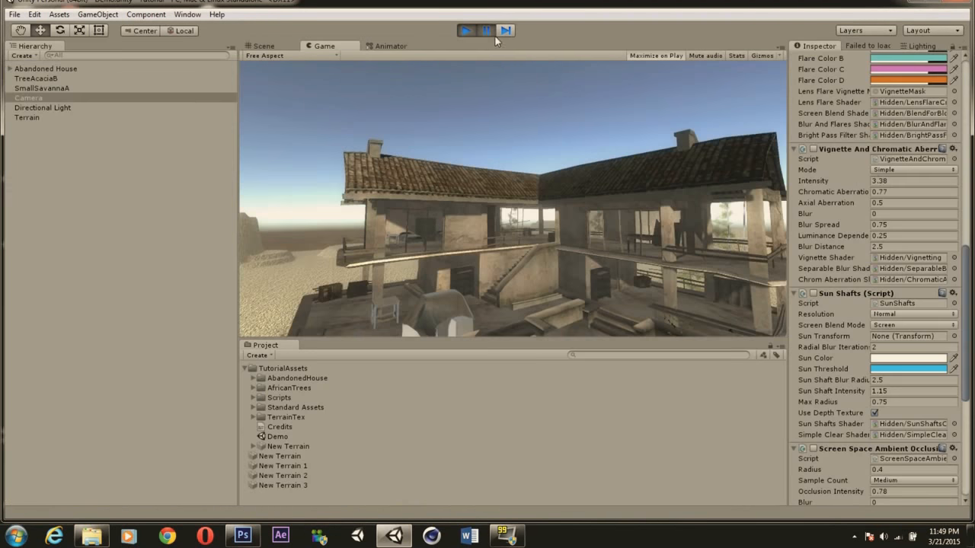
{"action": "left_click", "coordinate": [814, 149]}
{"action": "left_click", "coordinate": [814, 293]}
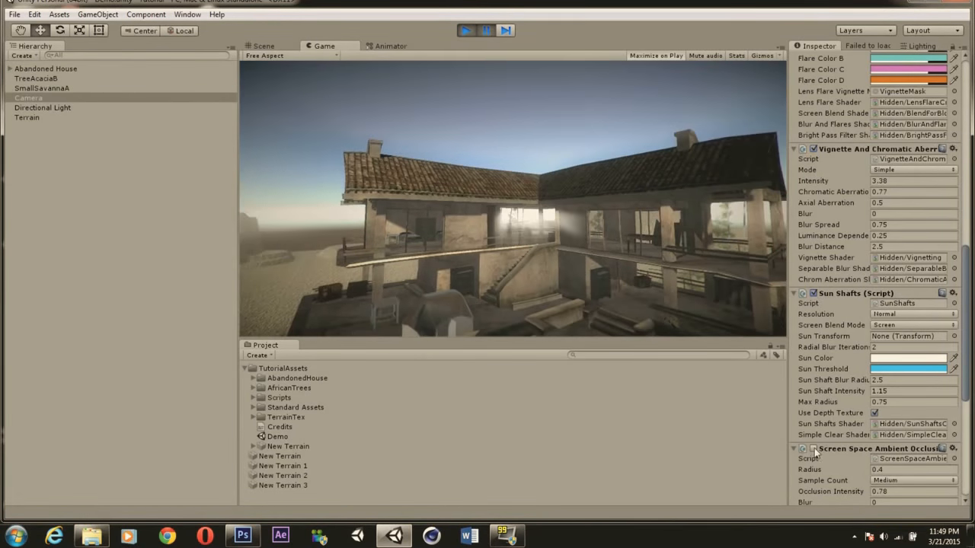
{"action": "left_click", "coordinate": [815, 449]}
{"action": "scroll", "coordinate": [907, 442], "scroll_direction": "down", "scroll_amount": 6}
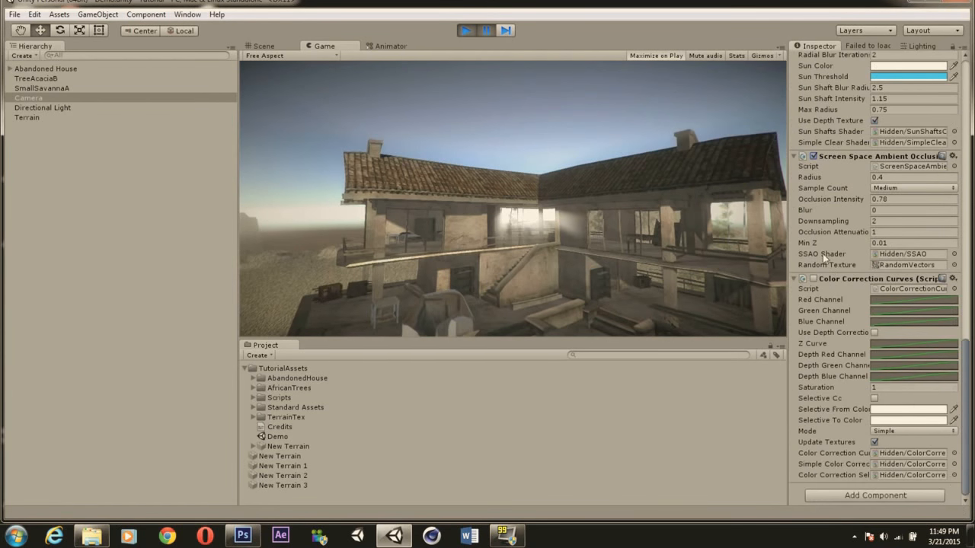
{"action": "left_click", "coordinate": [813, 280]}
{"action": "left_click", "coordinate": [489, 31]}
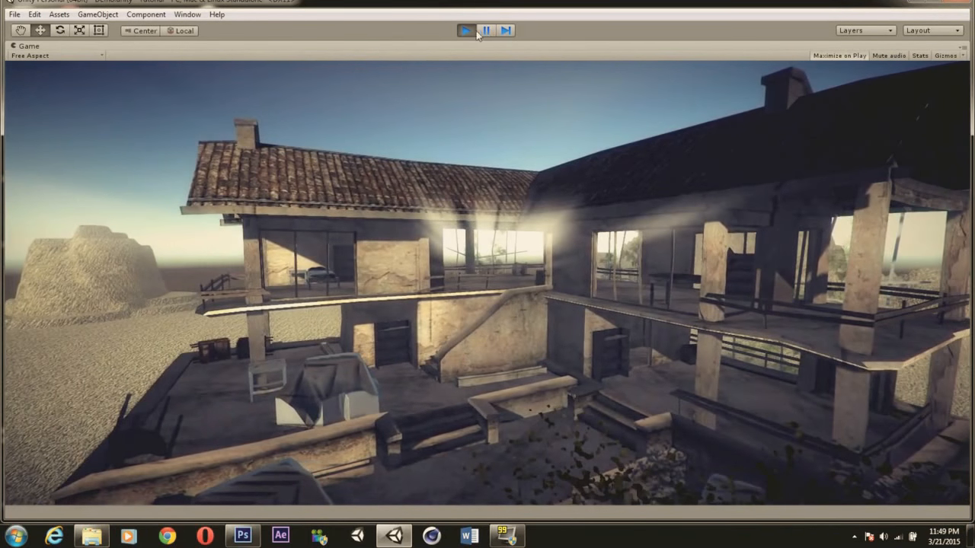
{"action": "left_click", "coordinate": [466, 31]}
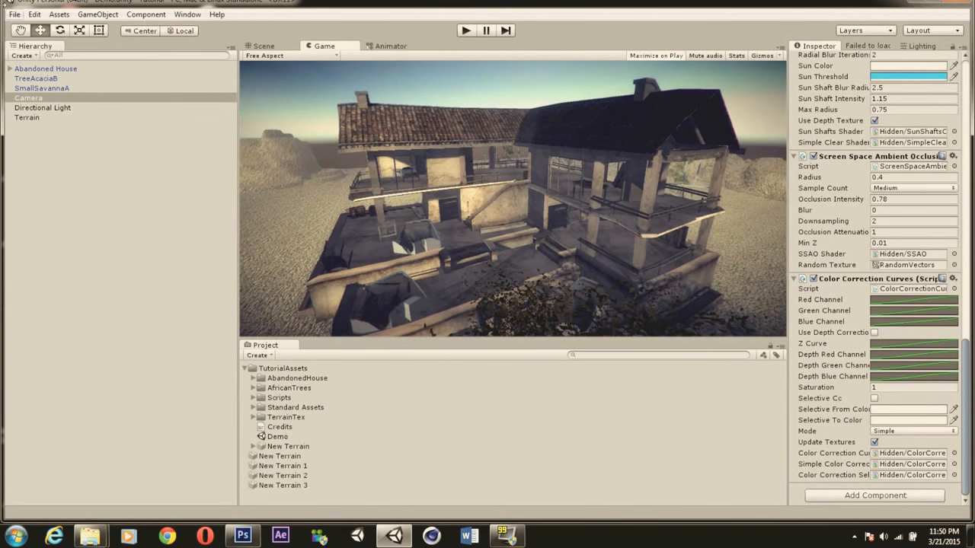
In the build settings, exclude the existing TutorialAssets/Demo.unity entry from the build and add the currently open scene to the scene list.
{"action": "left_click", "coordinate": [15, 15]}
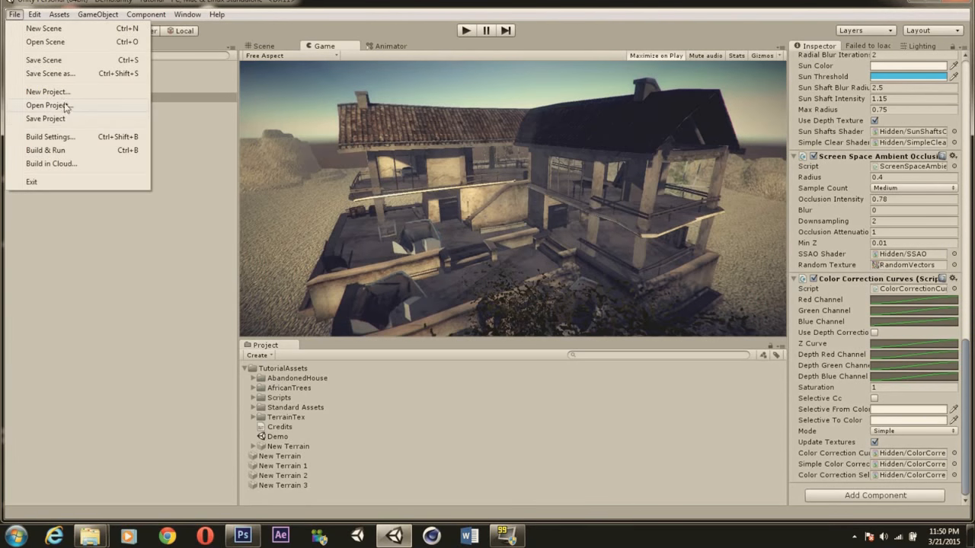
{"action": "left_click", "coordinate": [53, 136]}
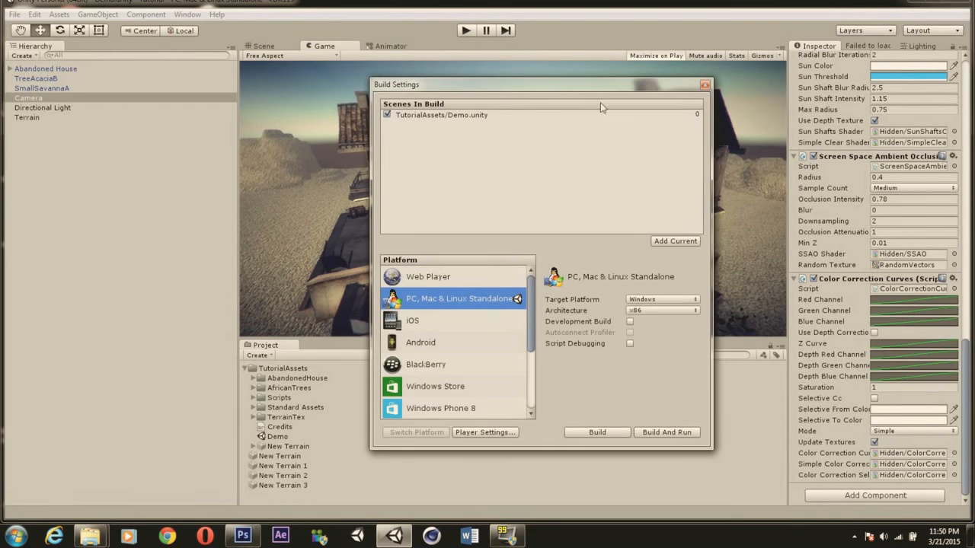
{"action": "left_click_drag", "start_coordinate": [595, 87], "coordinate": [551, 154]}
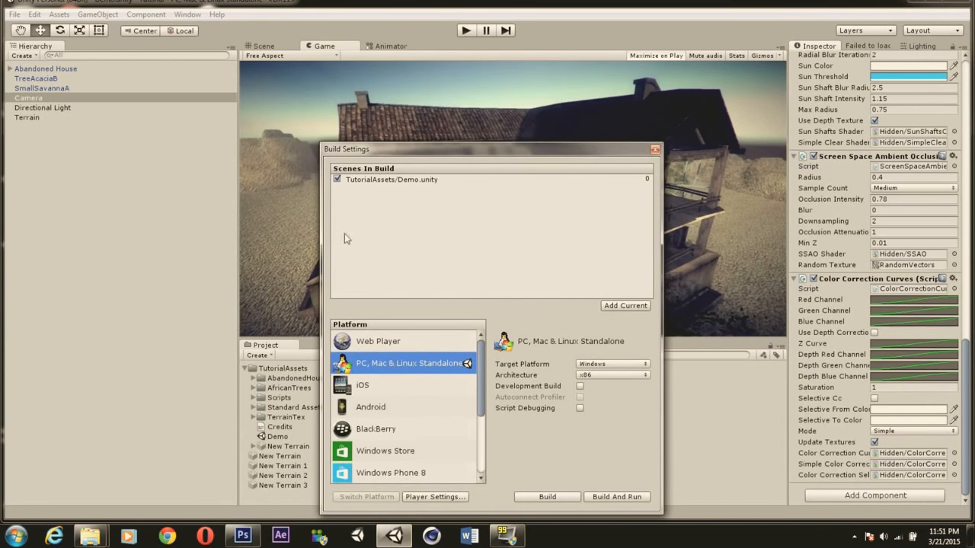
{"action": "left_click", "coordinate": [338, 180]}
{"action": "left_click_drag", "start_coordinate": [403, 153], "coordinate": [162, 98]}
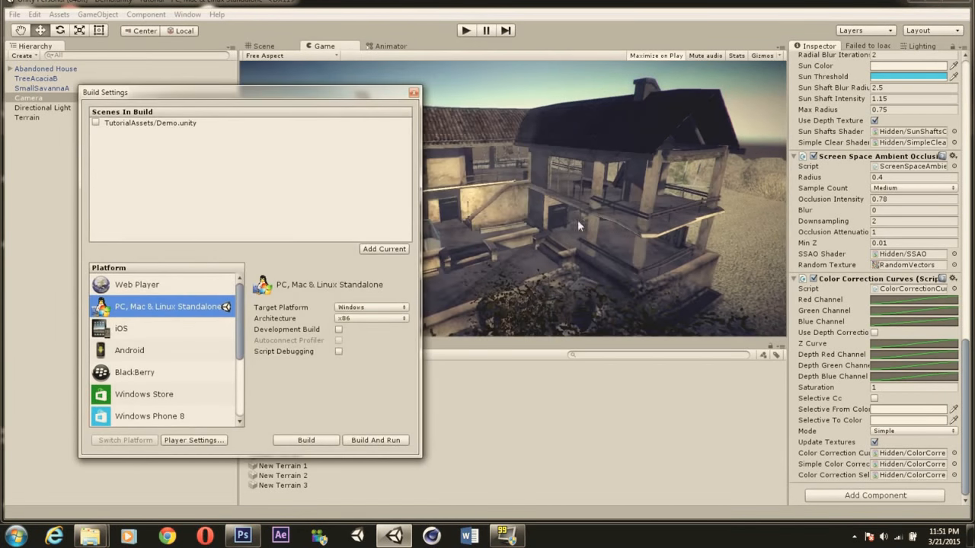
{"action": "left_click", "coordinate": [378, 252]}
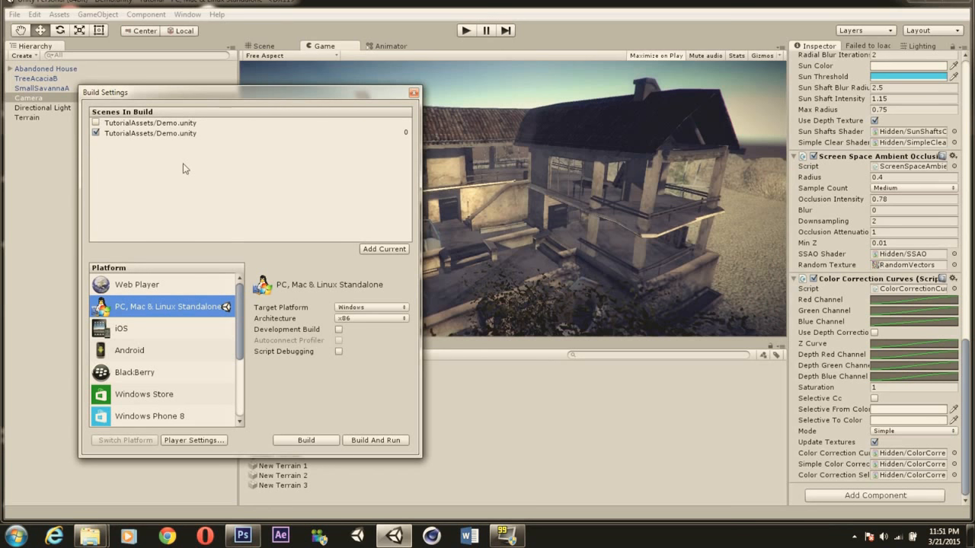
Examine the list of build platforms and the target platform and architecture choices for PC, Mac & Linux Standalone.
{"action": "scroll", "coordinate": [229, 358], "scroll_direction": "down", "scroll_amount": 2}
{"action": "scroll", "coordinate": [227, 391], "scroll_direction": "up", "scroll_amount": 2}
{"action": "scroll", "coordinate": [244, 351], "scroll_direction": "down", "scroll_amount": 3}
{"action": "scroll", "coordinate": [243, 347], "scroll_direction": "up", "scroll_amount": 3}
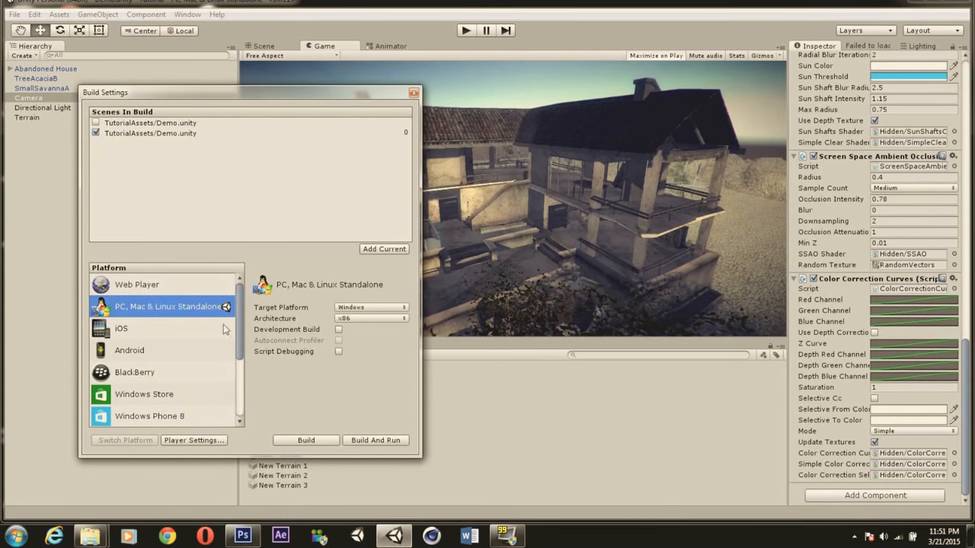
{"action": "left_click", "coordinate": [345, 307]}
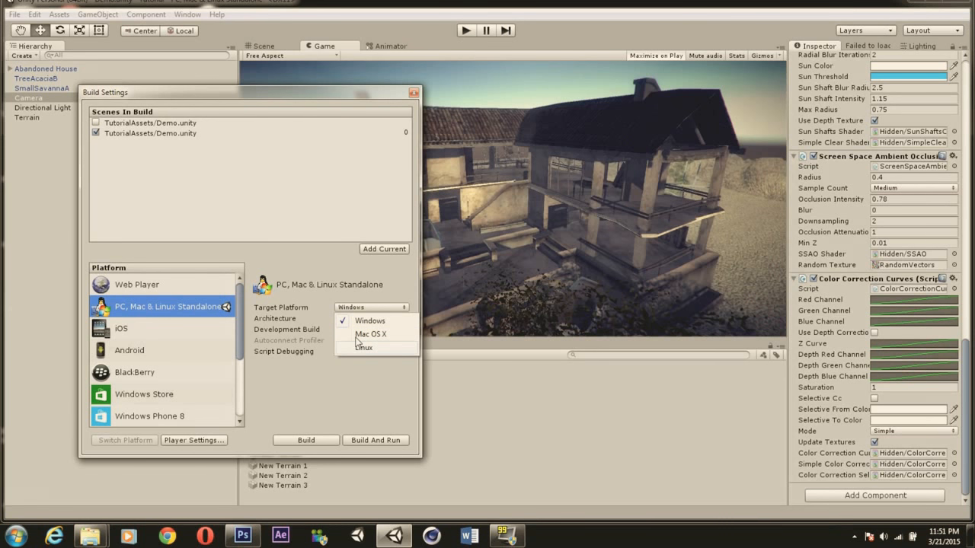
{"action": "left_click", "coordinate": [335, 304]}
{"action": "left_click", "coordinate": [337, 319]}
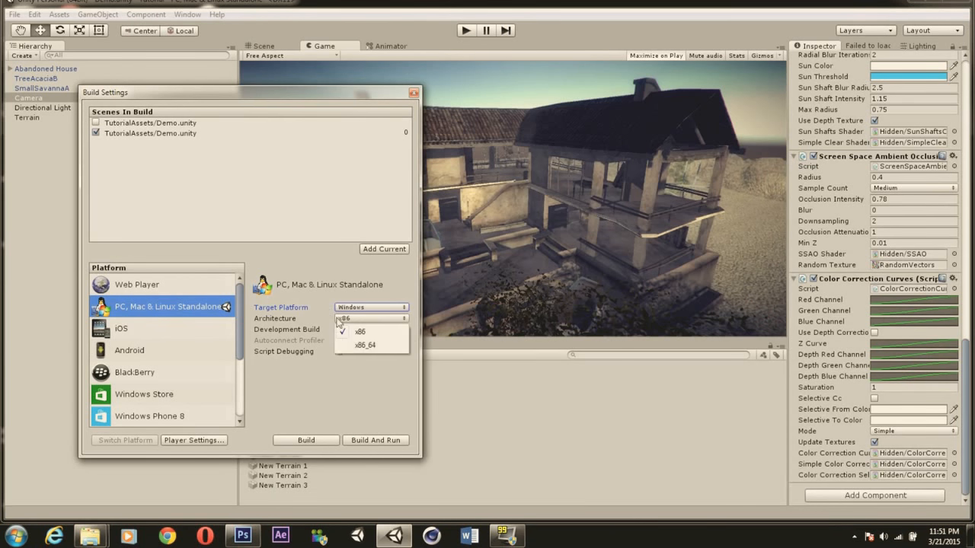
{"action": "left_click", "coordinate": [309, 285]}
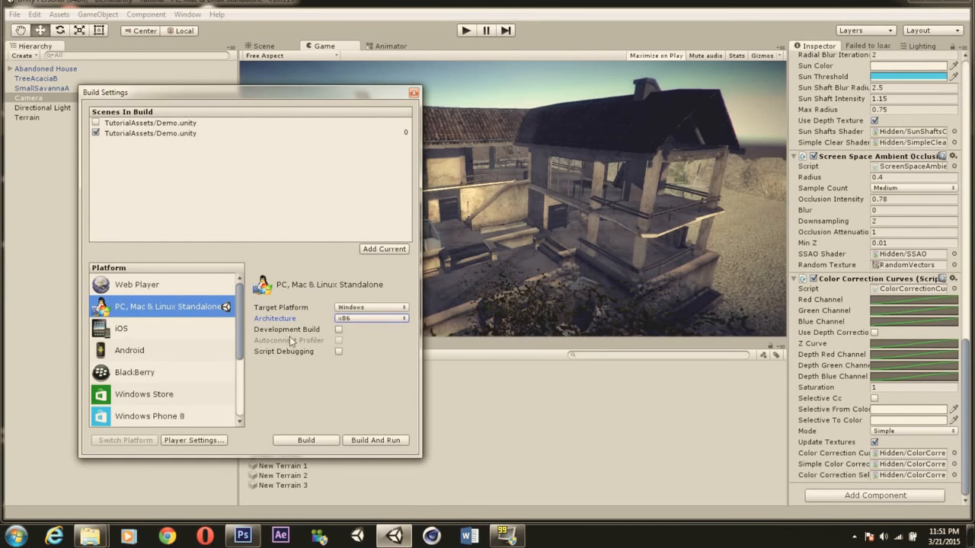
View the Web Player build options and return to the PC, Mac & Linux Standalone platform.
{"action": "left_click", "coordinate": [153, 288]}
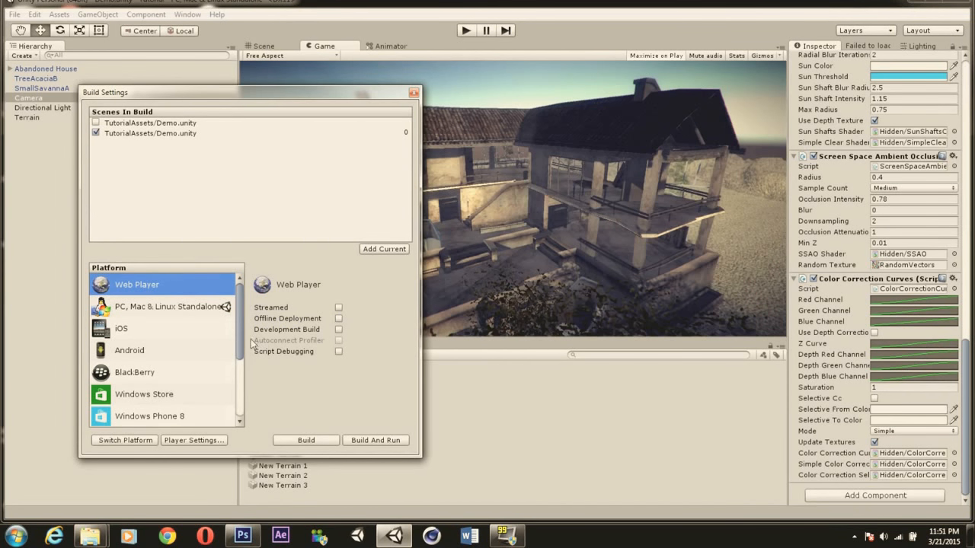
{"action": "left_click", "coordinate": [220, 311]}
{"action": "left_click", "coordinate": [221, 294]}
{"action": "left_click", "coordinate": [226, 312]}
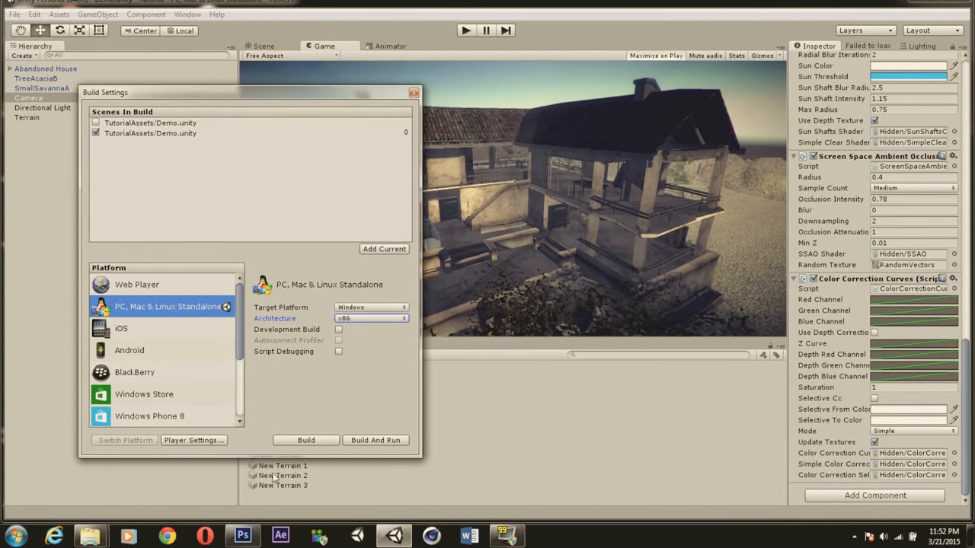
{"action": "left_click", "coordinate": [303, 441]}
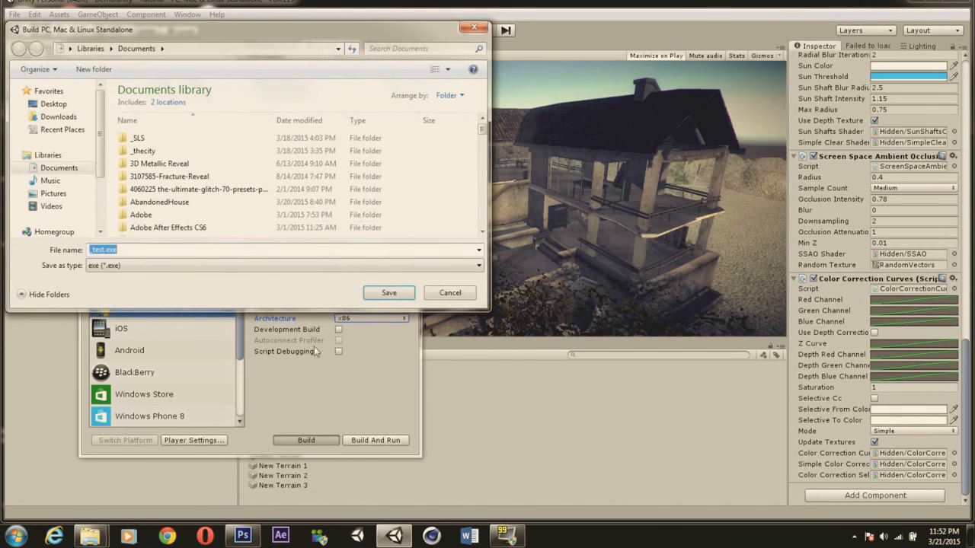
{"action": "left_click", "coordinate": [141, 266]}
{"action": "left_click", "coordinate": [142, 266]}
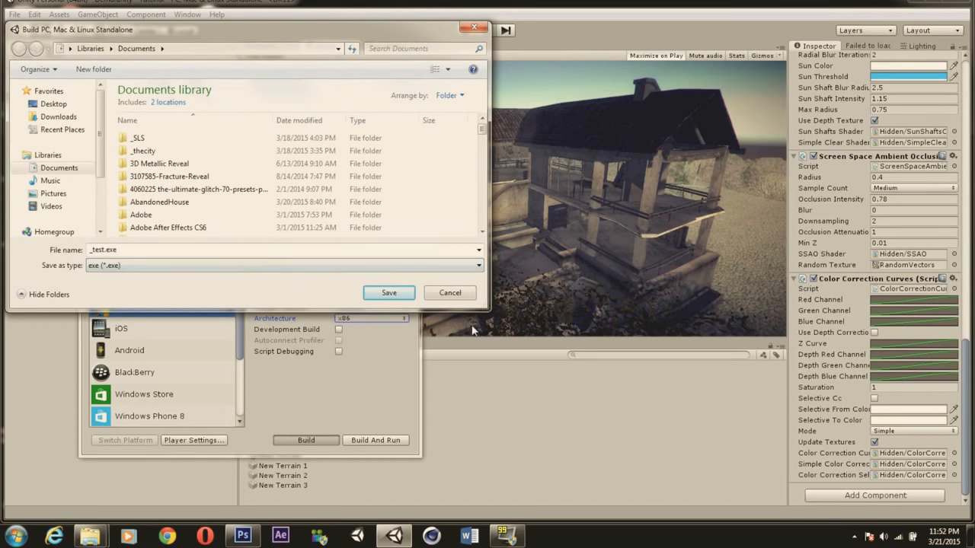
{"action": "left_click", "coordinate": [451, 294]}
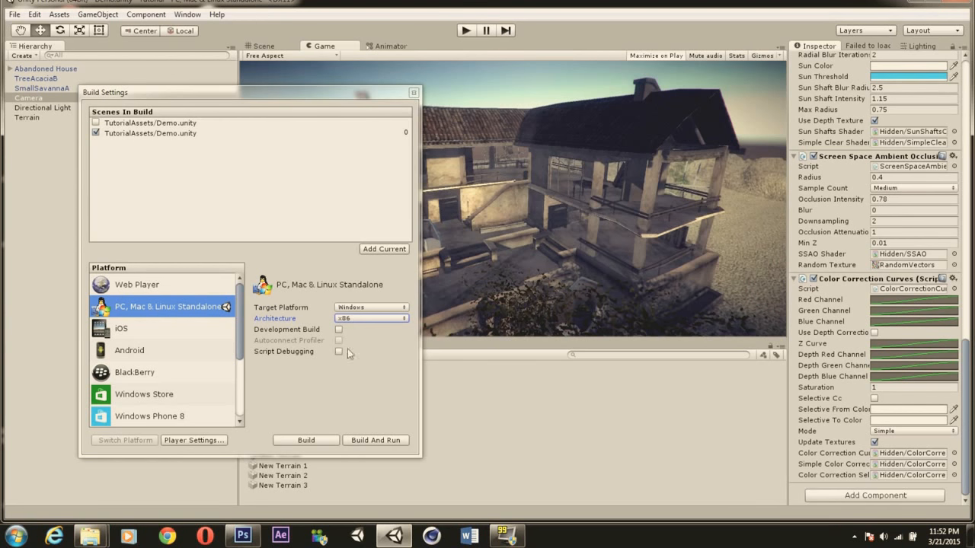
Close the build settings and collapse the TutorialAssets folder in the project assets.
{"action": "left_click_drag", "start_coordinate": [272, 95], "coordinate": [479, 101]}
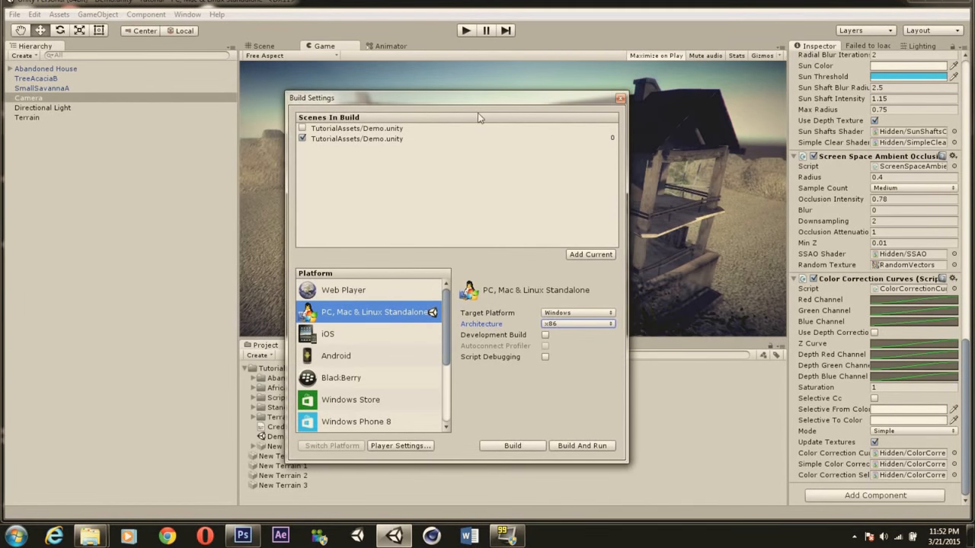
{"action": "left_click_drag", "start_coordinate": [479, 117], "coordinate": [505, 77]}
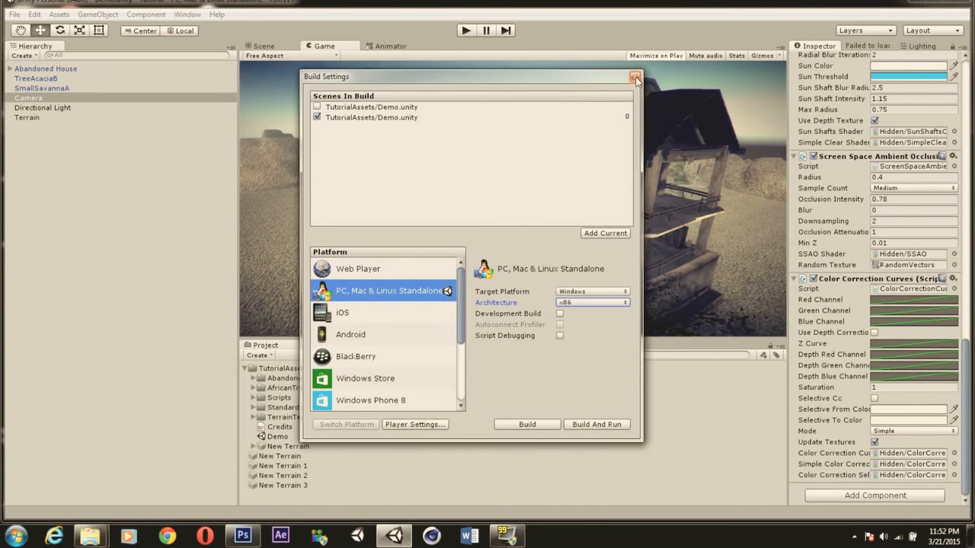
{"action": "left_click", "coordinate": [634, 78]}
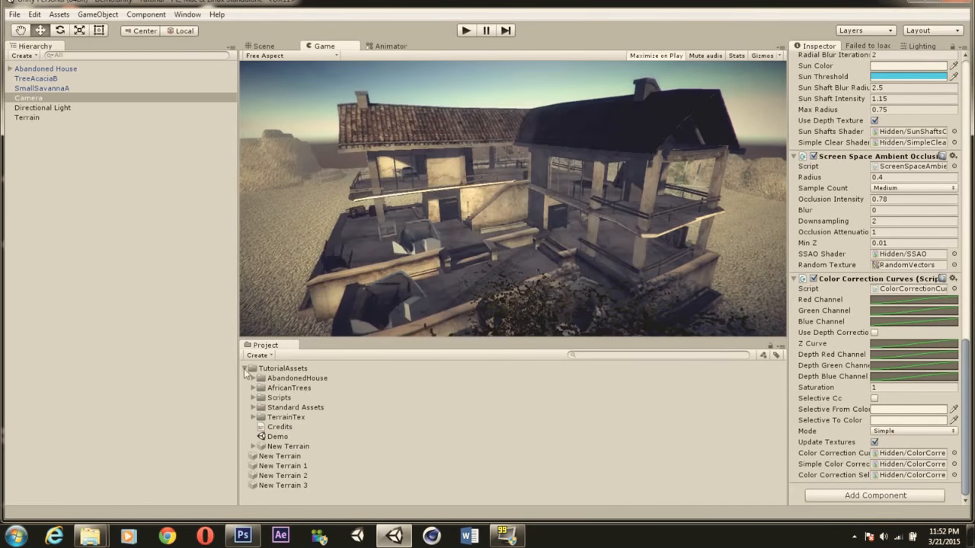
{"action": "left_click", "coordinate": [246, 369]}
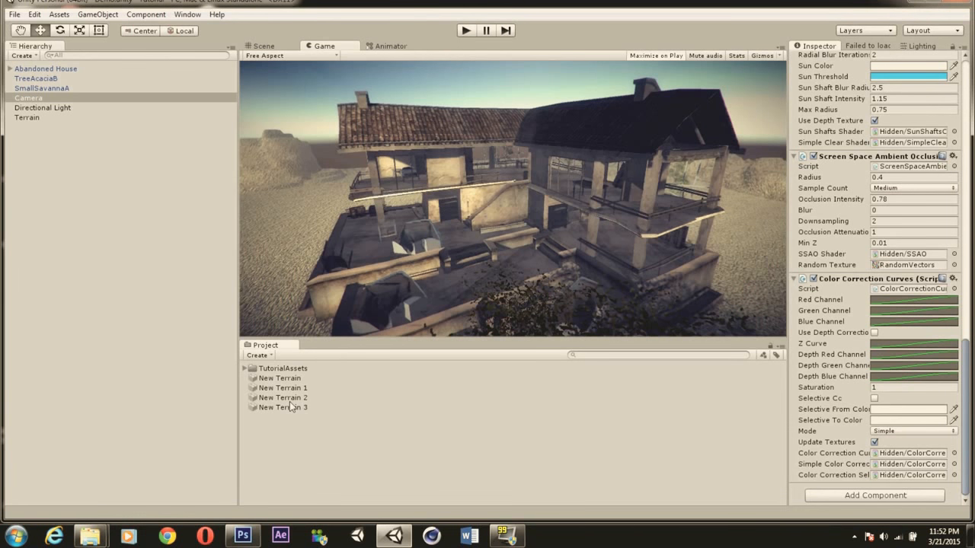